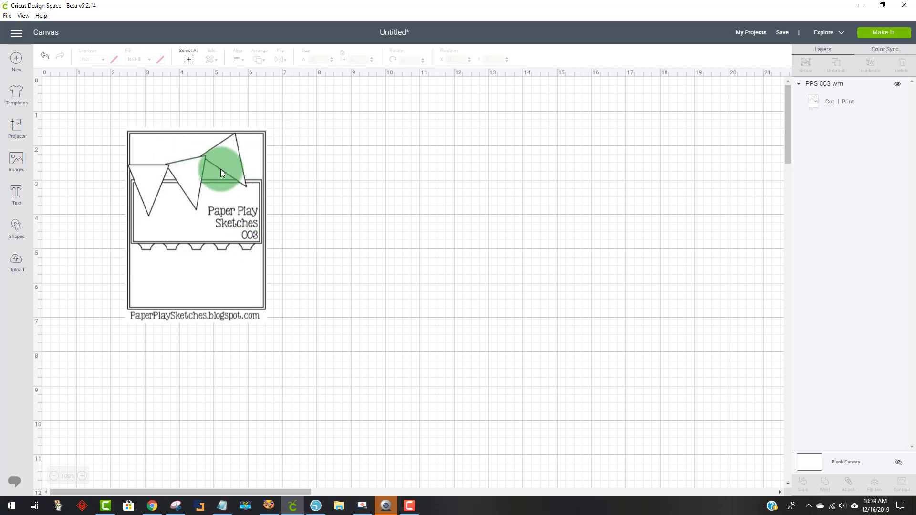
# Step: Move the sketch image toward the canvas origin, placing it at about X 1.25, Y 0.74 inches
pyautogui.moveTo(220, 169); pyautogui.dragTo(209, 142)
pyautogui.click(303, 208)
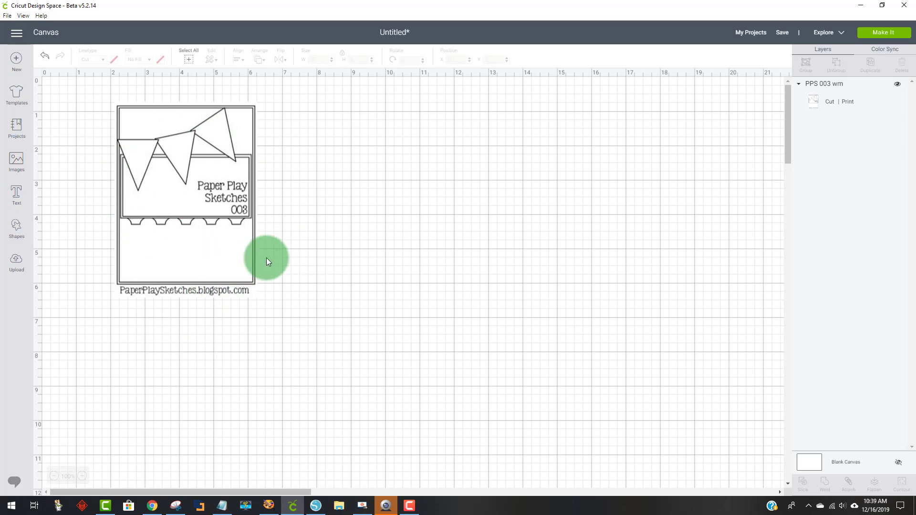
pyautogui.moveTo(201, 197); pyautogui.dragTo(169, 198)
pyautogui.click(445, 248)
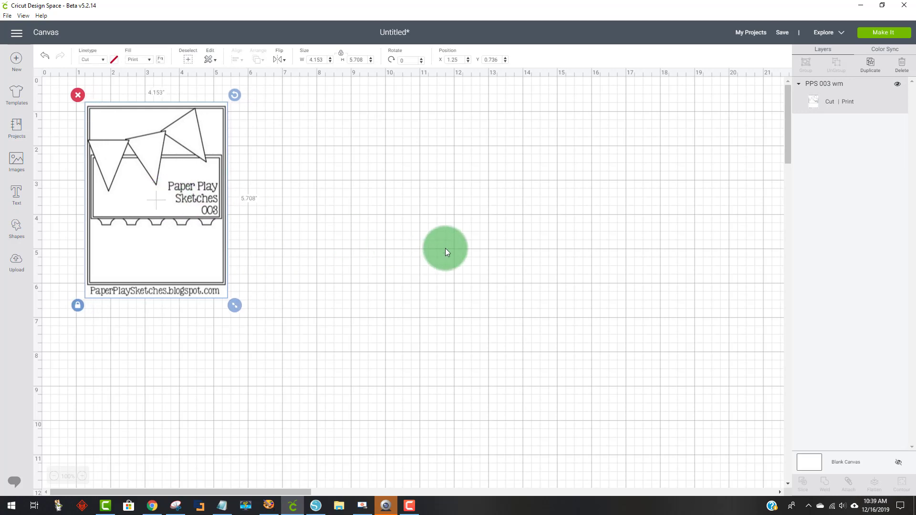
# Step: Add a square shape and place it on the empty canvas beside the sketch image
pyautogui.click(18, 232)
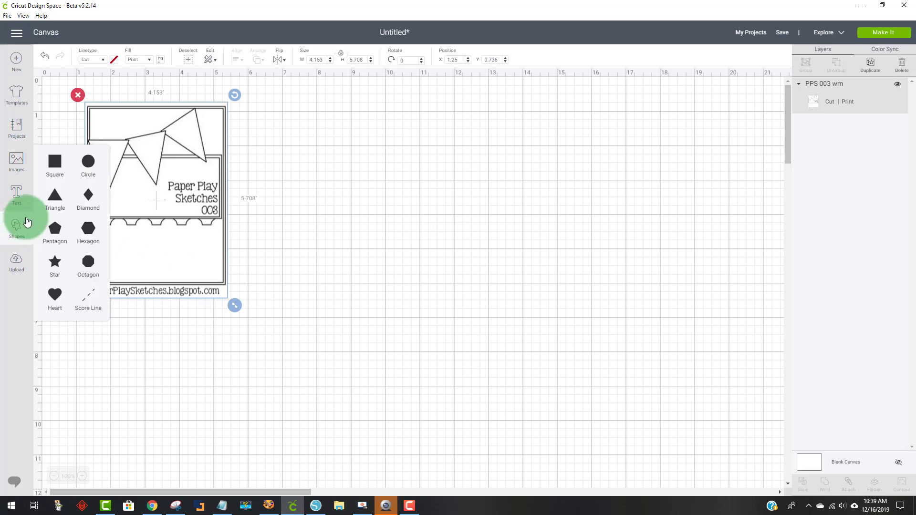
pyautogui.click(54, 163)
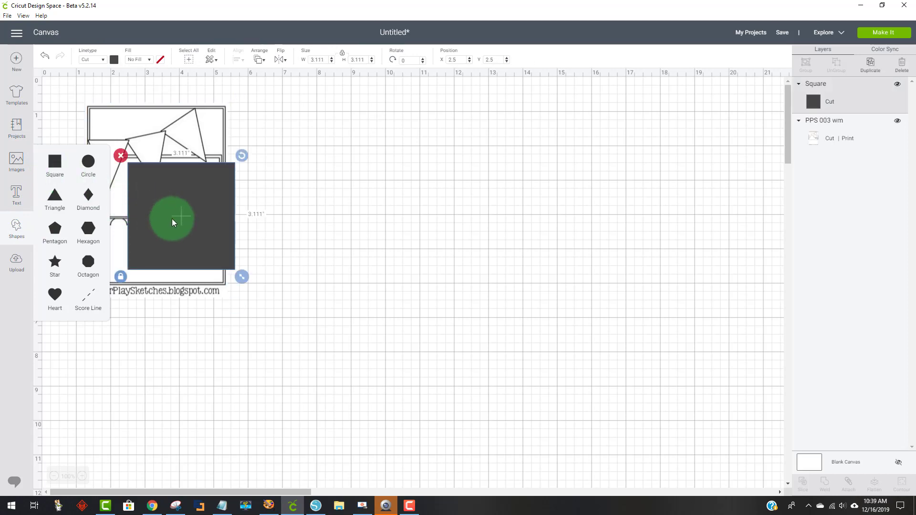
pyautogui.moveTo(174, 219); pyautogui.dragTo(349, 201)
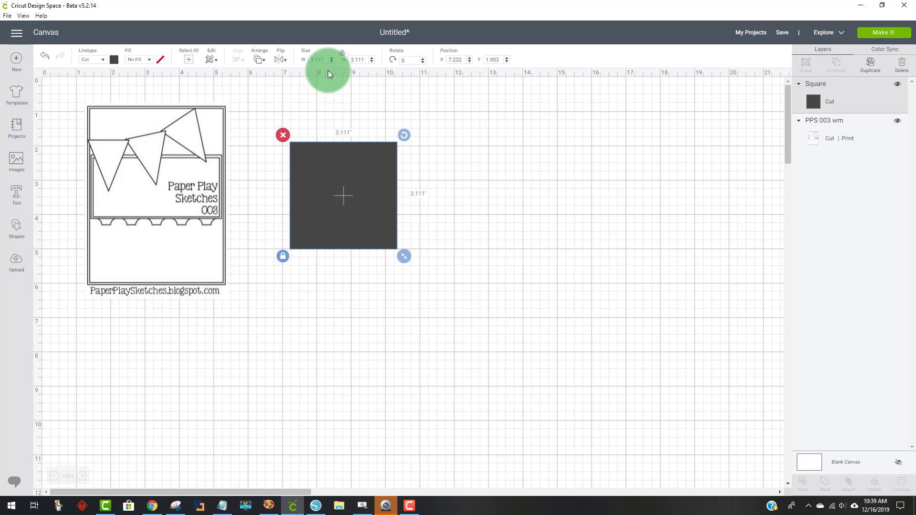
# Step: Unlock the square's proportions, resize it to 8.5 by 5.5 inches, and place it beside the sketch at about X 6.26, Y 0.72
pyautogui.click(342, 54)
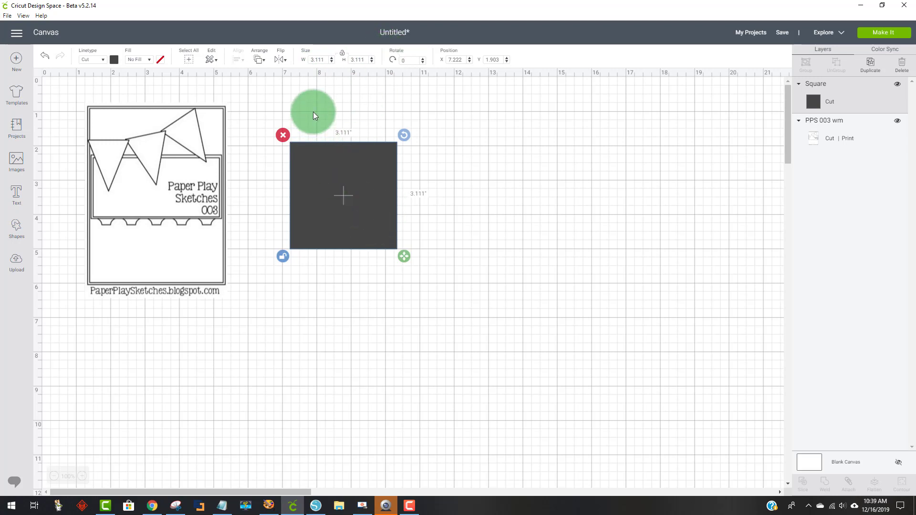
pyautogui.click(325, 60)
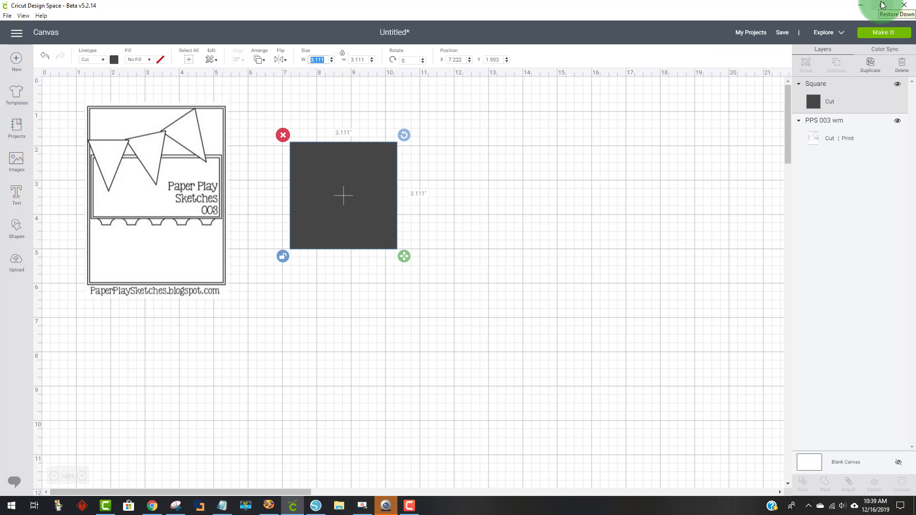
pyautogui.write('8.5')
pyautogui.press('Return')
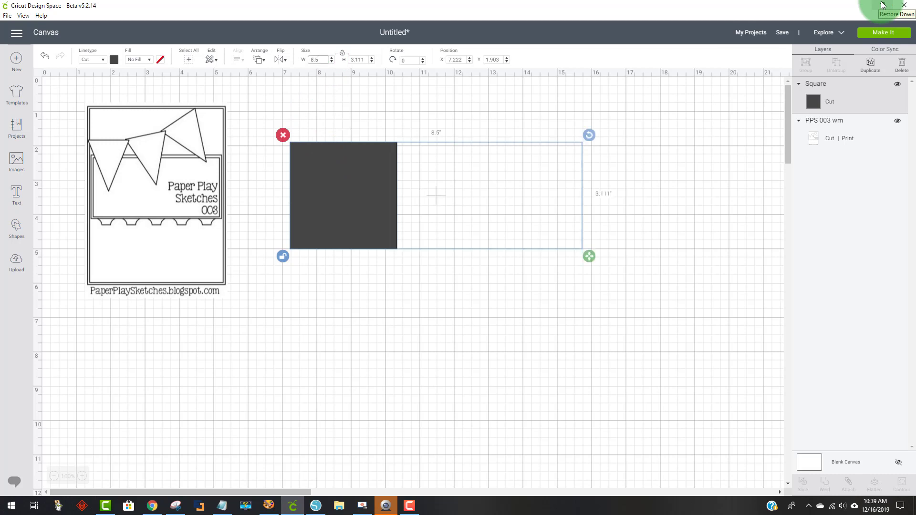
pyautogui.click(354, 59)
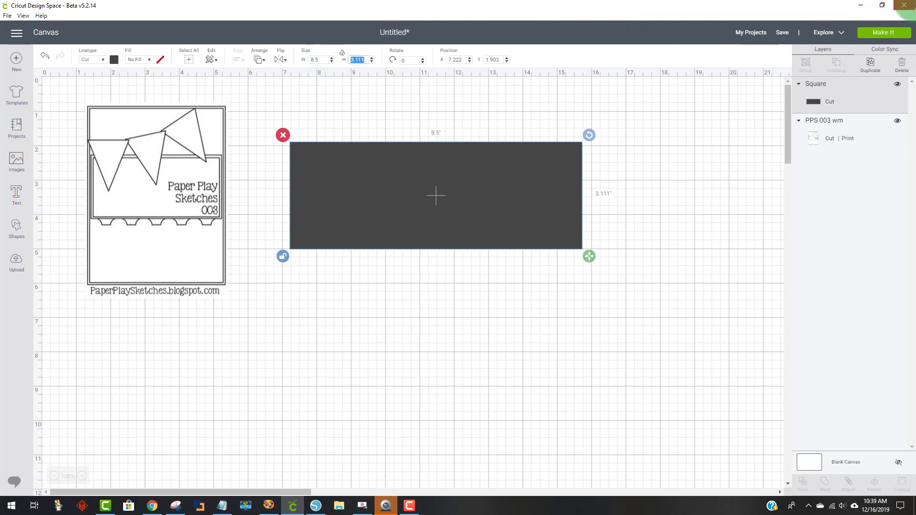
pyautogui.write('5.5')
pyautogui.press('Return')
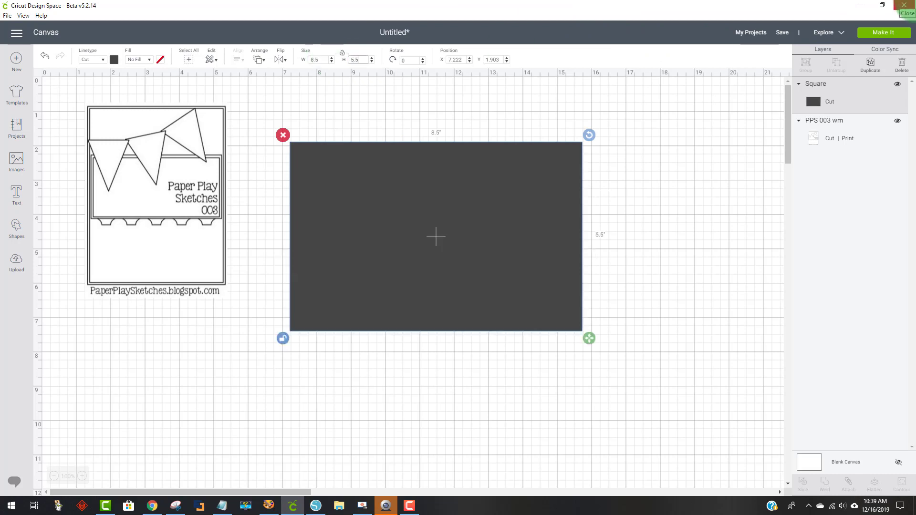
pyautogui.moveTo(453, 194); pyautogui.dragTo(400, 168)
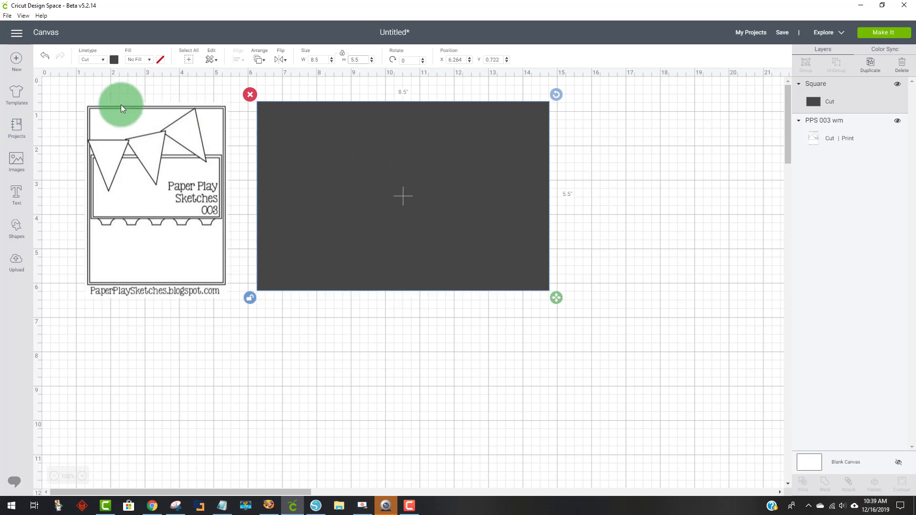
# Step: Change the 8.5 by 5.5 inch rectangle's material color to white
pyautogui.click(113, 59)
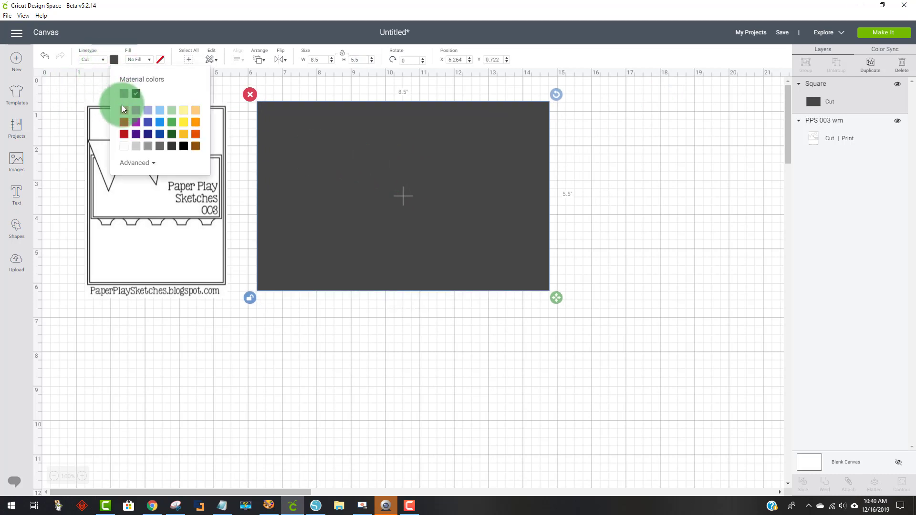
pyautogui.click(124, 149)
pyautogui.click(656, 192)
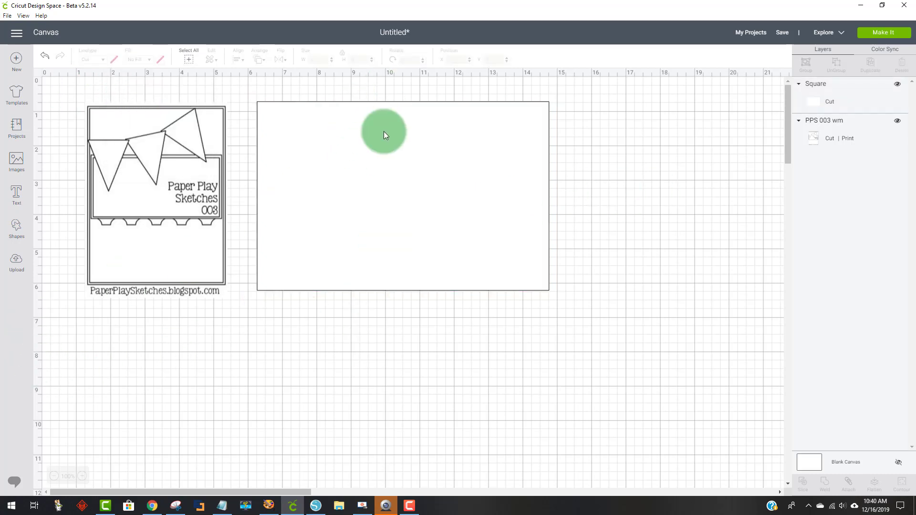
# Step: Add a score line, place it in empty space beyond the white rectangle, and set its height to 5.5 inches
pyautogui.click(18, 234)
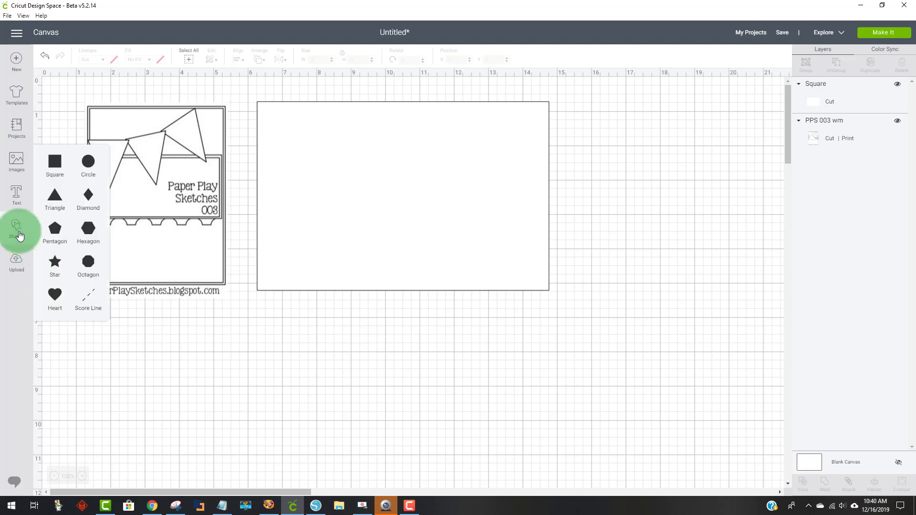
pyautogui.click(95, 313)
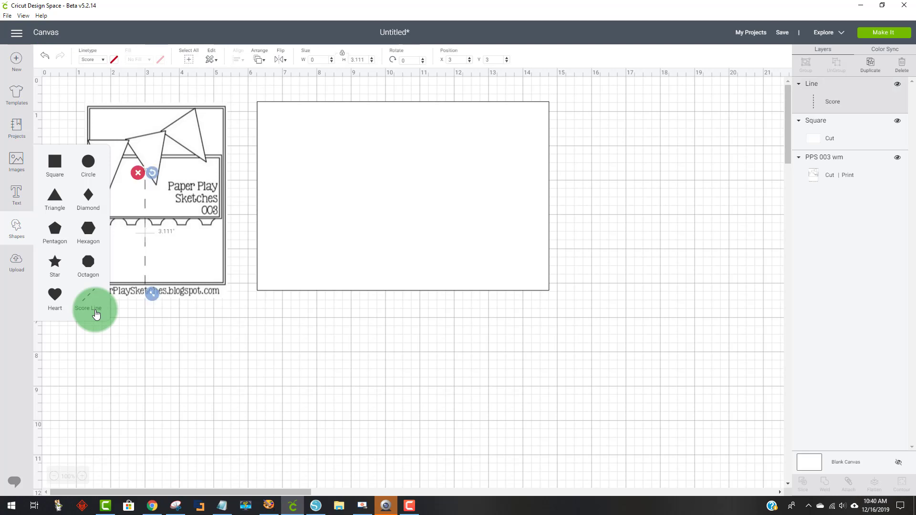
pyautogui.moveTo(144, 244); pyautogui.dragTo(619, 211)
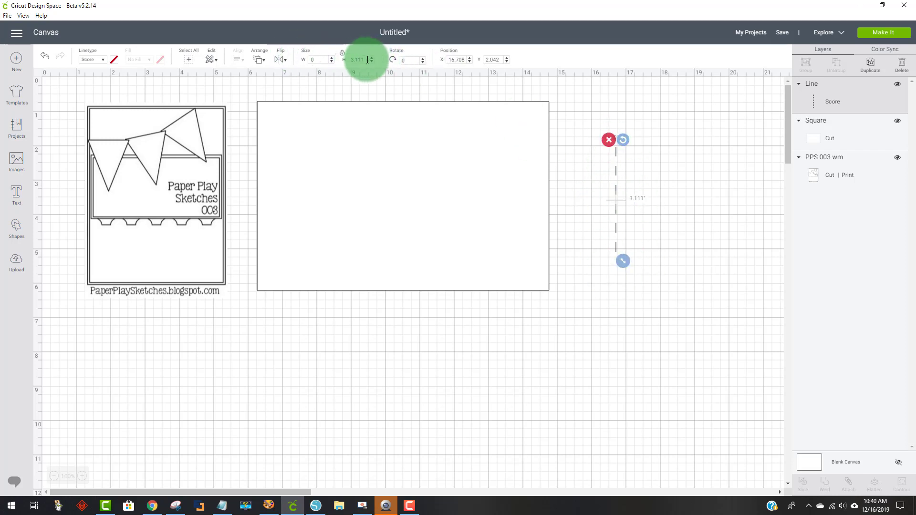
pyautogui.moveTo(367, 59); pyautogui.dragTo(347, 59)
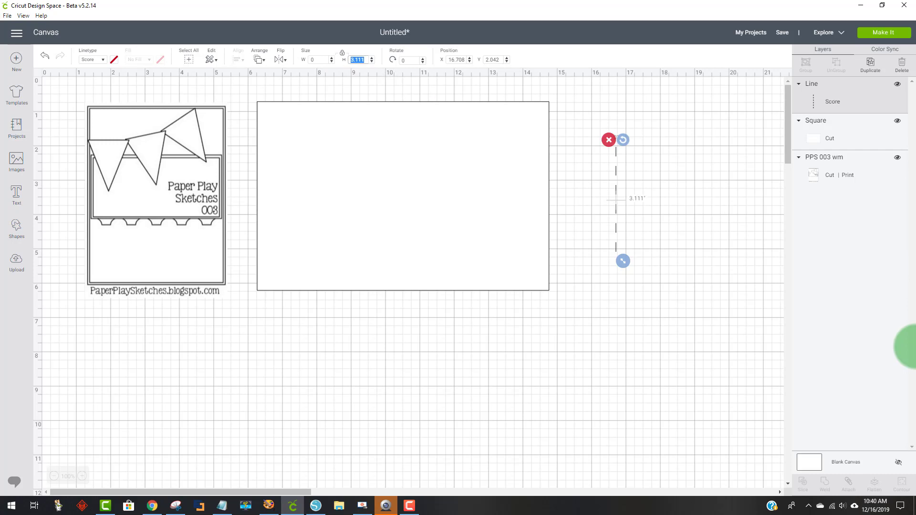
pyautogui.write('5.5')
pyautogui.press('Return')
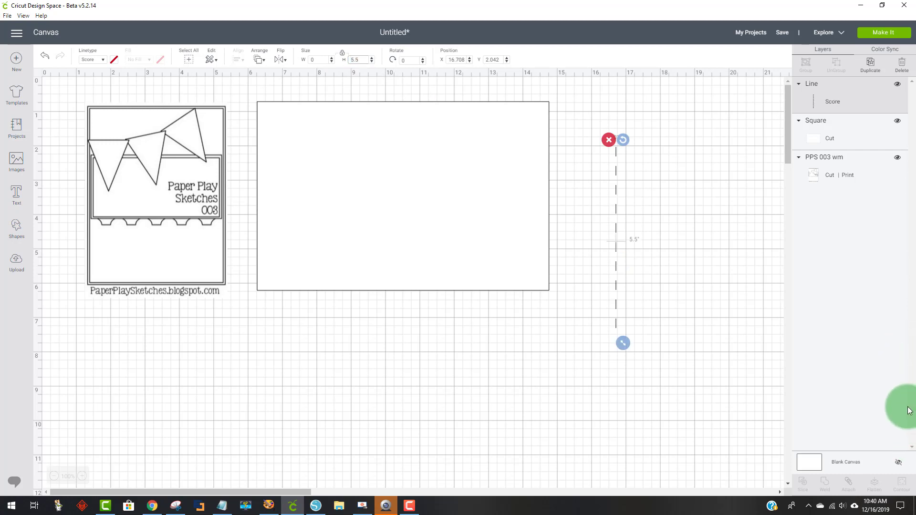
# Step: Place the score line on the white rectangle and align both objects with the Center option
pyautogui.moveTo(616, 231); pyautogui.dragTo(387, 189)
pyautogui.moveTo(430, 324); pyautogui.dragTo(359, 213)
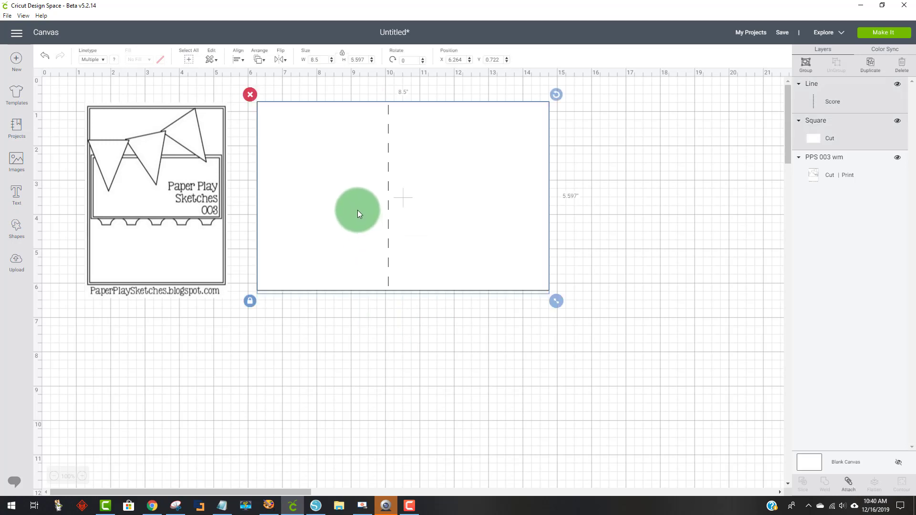
pyautogui.click(238, 60)
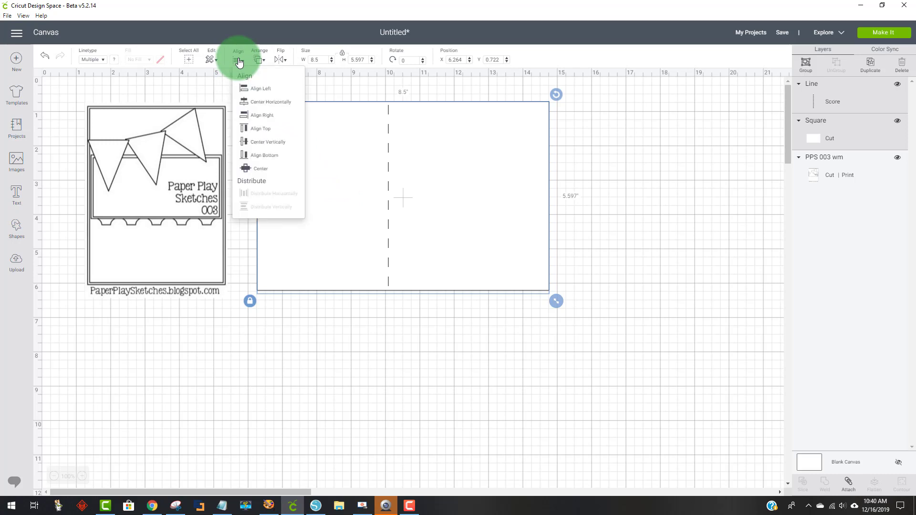
pyautogui.click(282, 169)
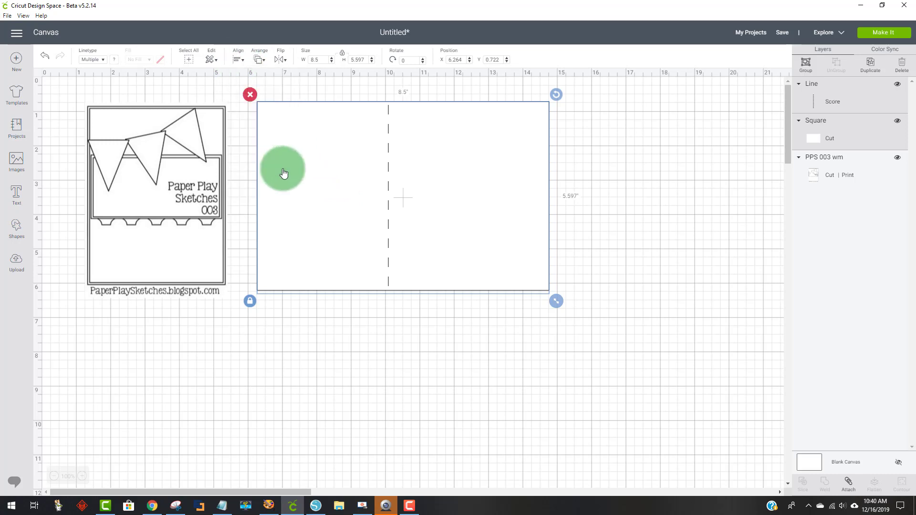
pyautogui.click(618, 221)
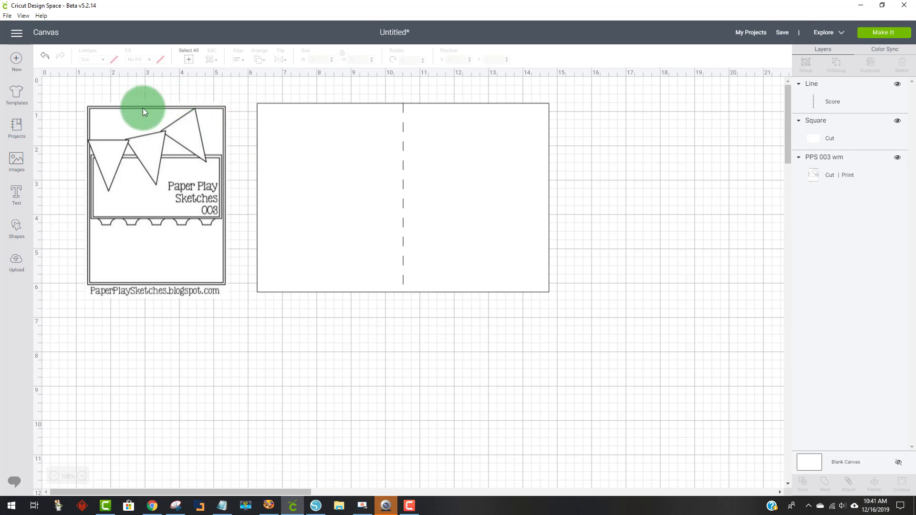
# Step: Send the sketch image to the front and return it to its place beside the white rectangle
pyautogui.moveTo(125, 159)
pyautogui.mouseDown()
pyautogui.moveTo(425, 219)
pyautogui.moveTo(633, 207)
pyautogui.mouseUp()
pyautogui.rightClick(634, 207)
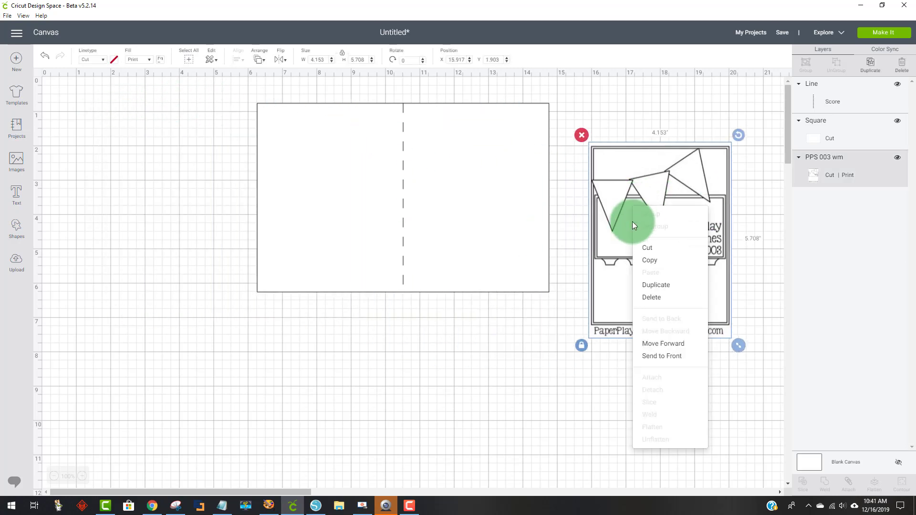
pyautogui.click(657, 357)
pyautogui.moveTo(605, 244); pyautogui.dragTo(125, 206)
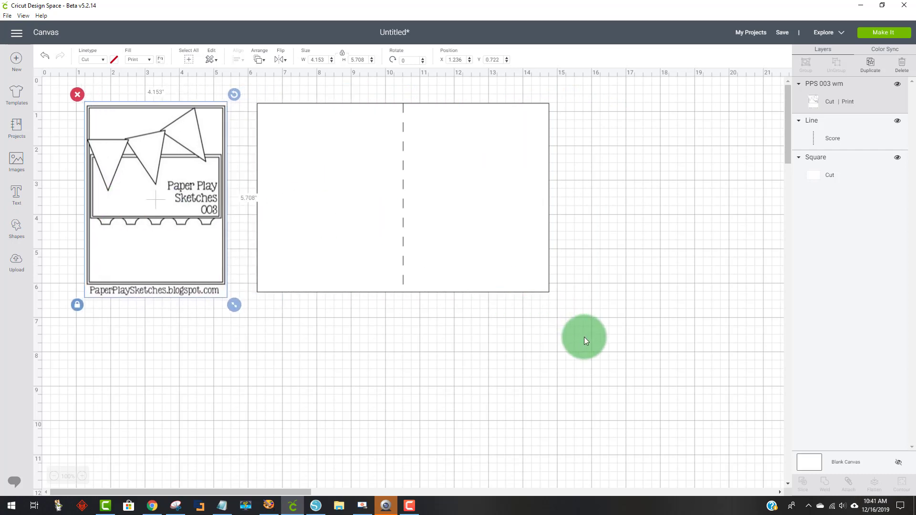
# Step: Delete the white rectangle together with its score line
pyautogui.moveTo(584, 337); pyautogui.dragTo(368, 109)
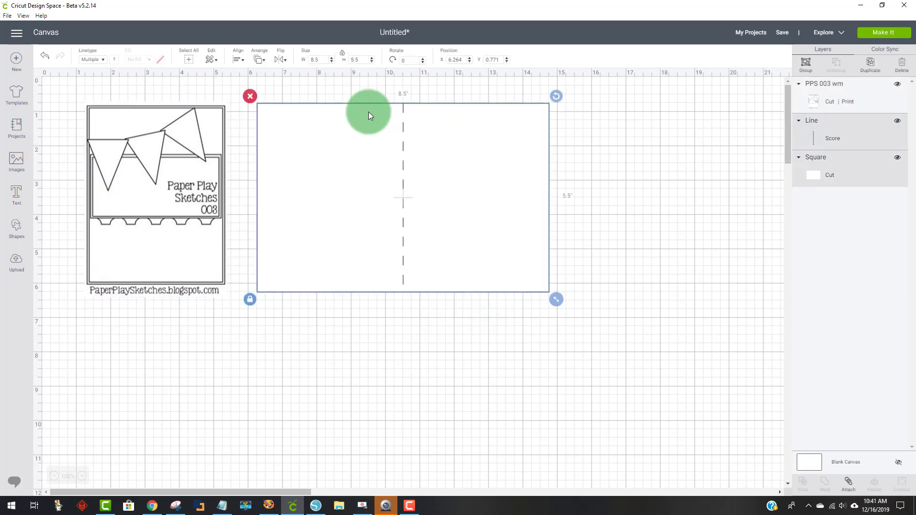
pyautogui.press('Delete')
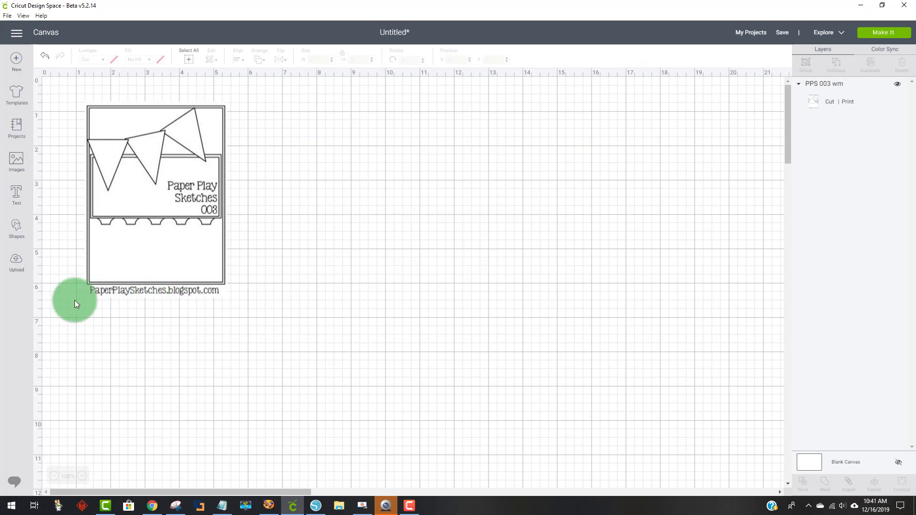
# Step: Add a new square shape and place it beside the sketch image at about X 7.96, Y 1.93 inches
pyautogui.click(21, 232)
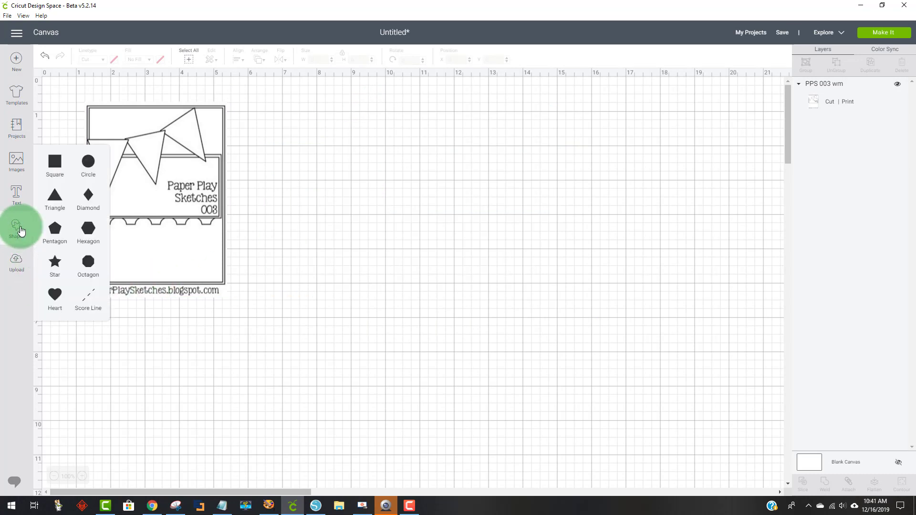
pyautogui.click(55, 162)
pyautogui.click(277, 229)
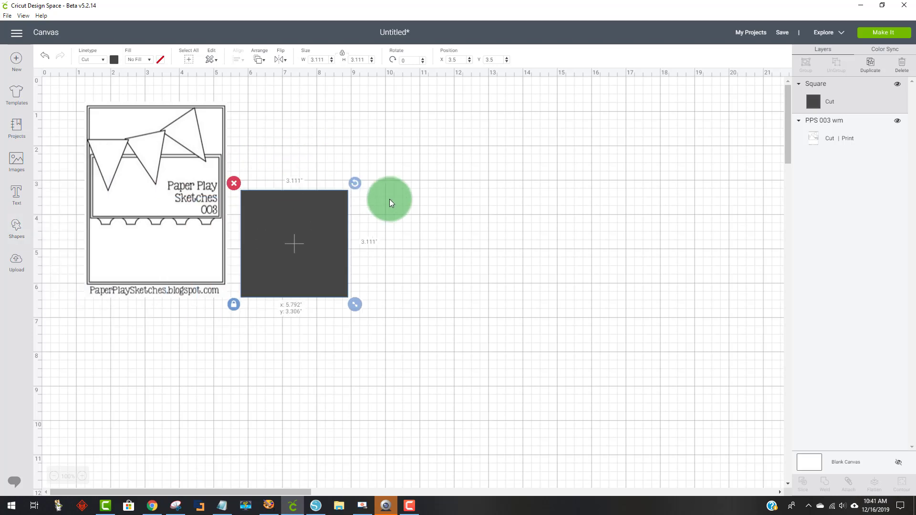
pyautogui.moveTo(345, 278); pyautogui.dragTo(418, 231)
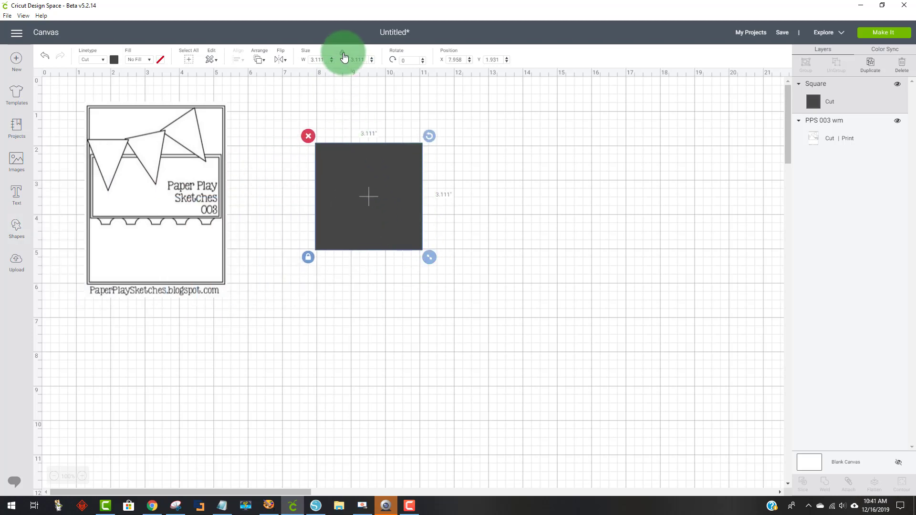
# Step: Unlock the new square's proportions and resize it to 4.25 inches wide by 5.5 inches high
pyautogui.click(344, 57)
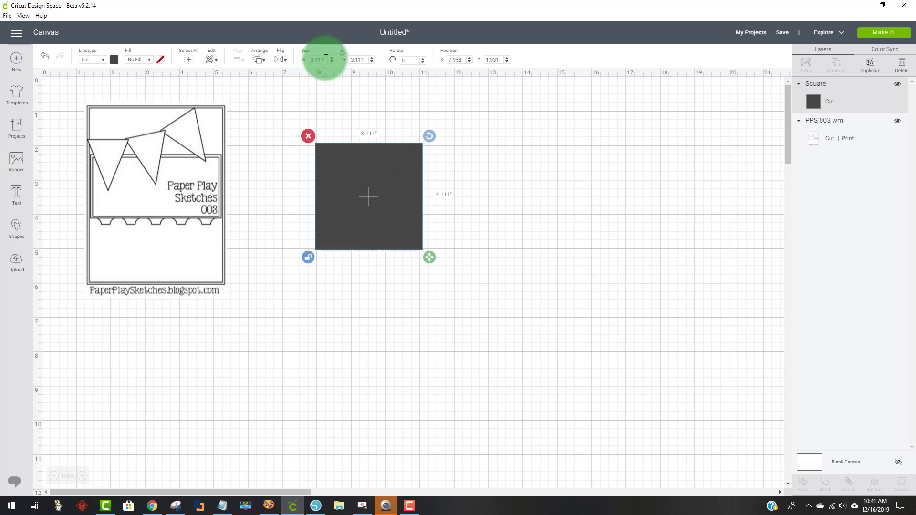
pyautogui.click(326, 58)
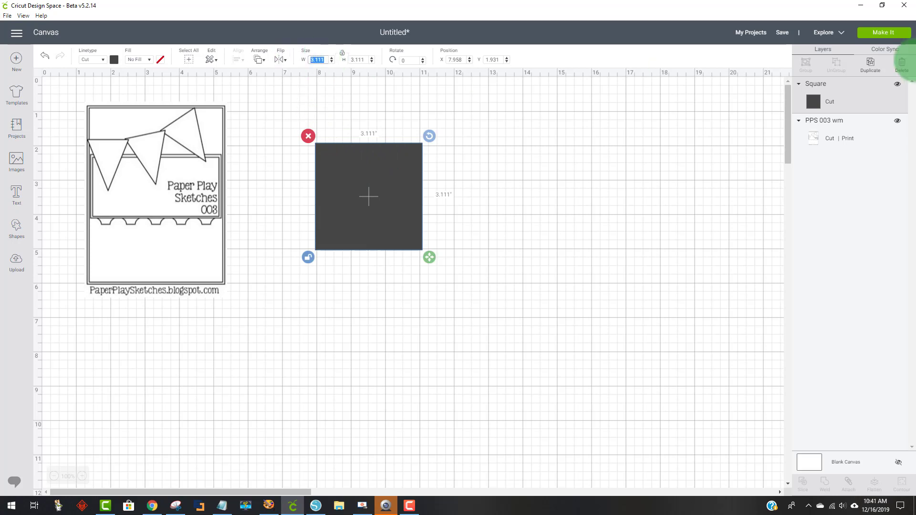
pyautogui.write('4.25')
pyautogui.press('Return')
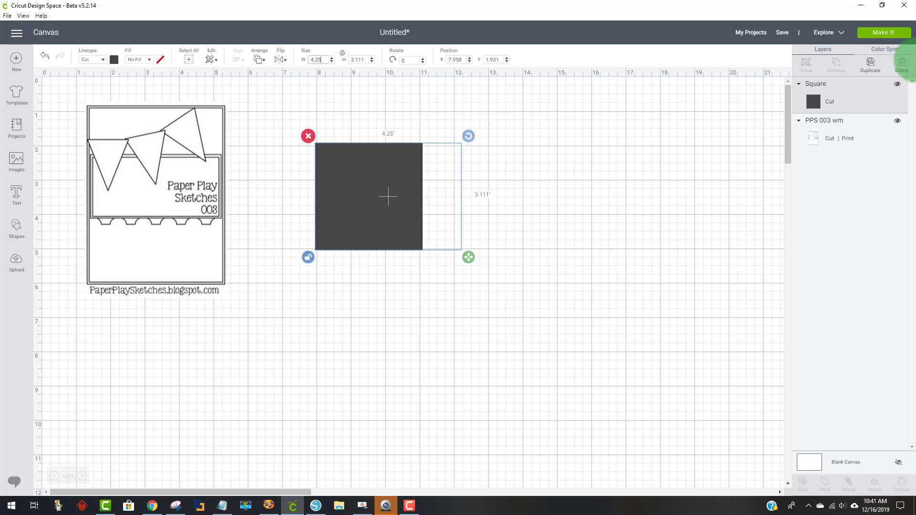
pyautogui.click(359, 60)
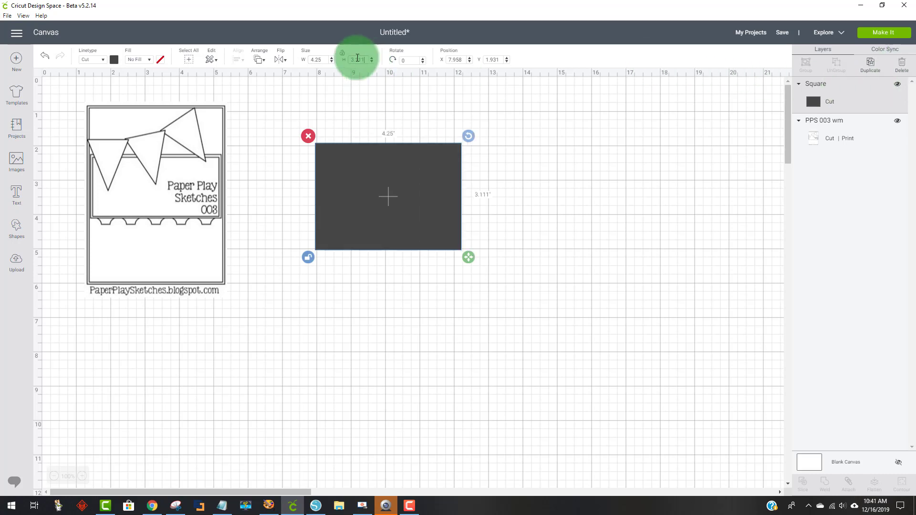
pyautogui.write('5.5')
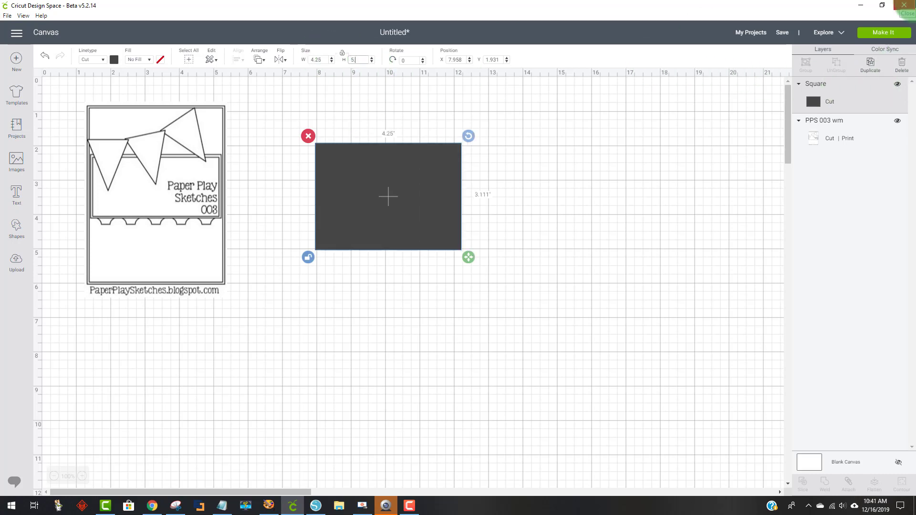
pyautogui.press('Return')
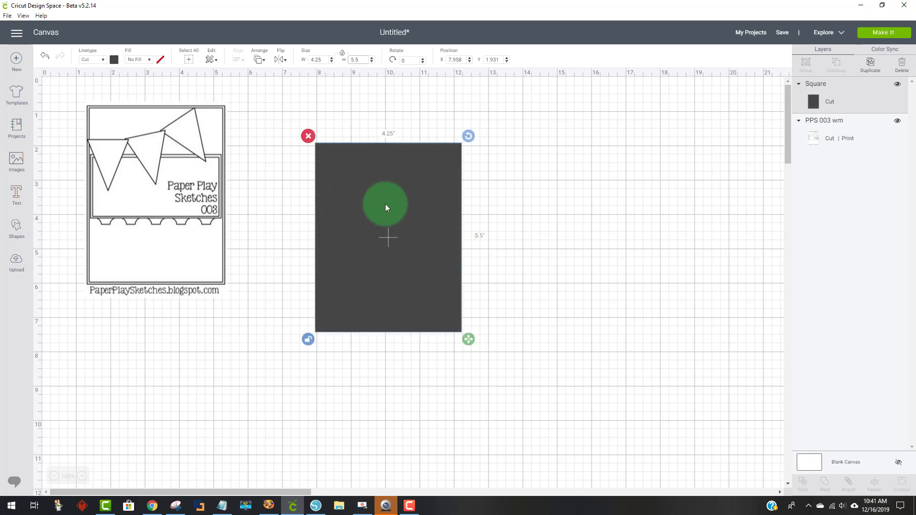
# Step: Recolour the 4.25 by 5.5 inch card base white and place it beside the sketch at about X 7.24, Y 0.90 inches
pyautogui.moveTo(403, 188); pyautogui.dragTo(356, 126)
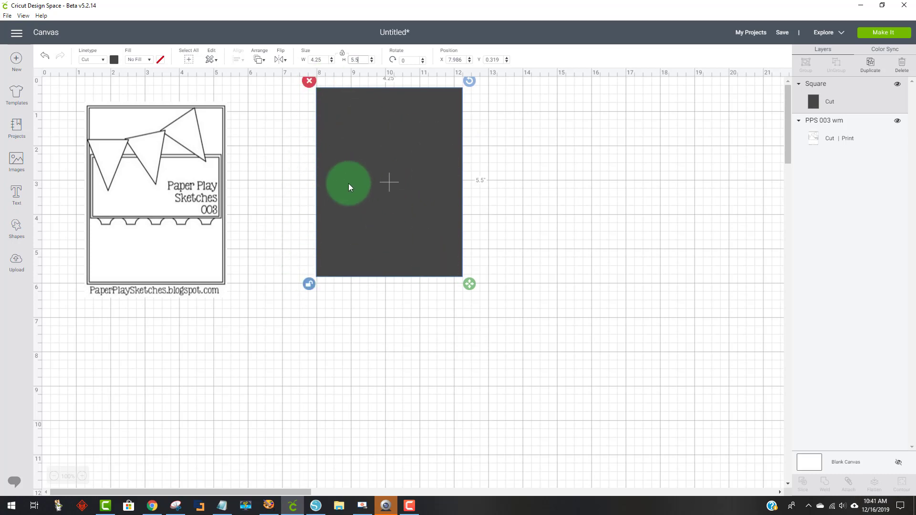
pyautogui.click(115, 59)
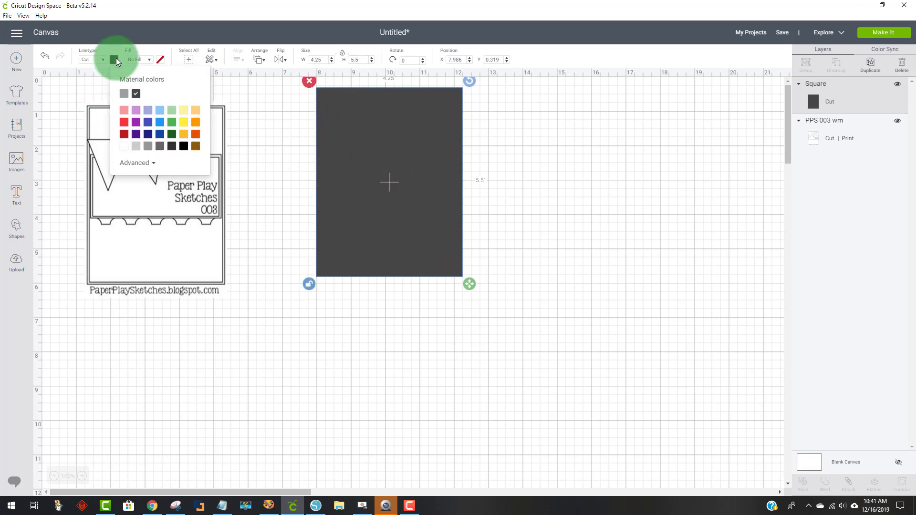
pyautogui.click(126, 146)
pyautogui.click(631, 198)
pyautogui.moveTo(371, 162); pyautogui.dragTo(345, 182)
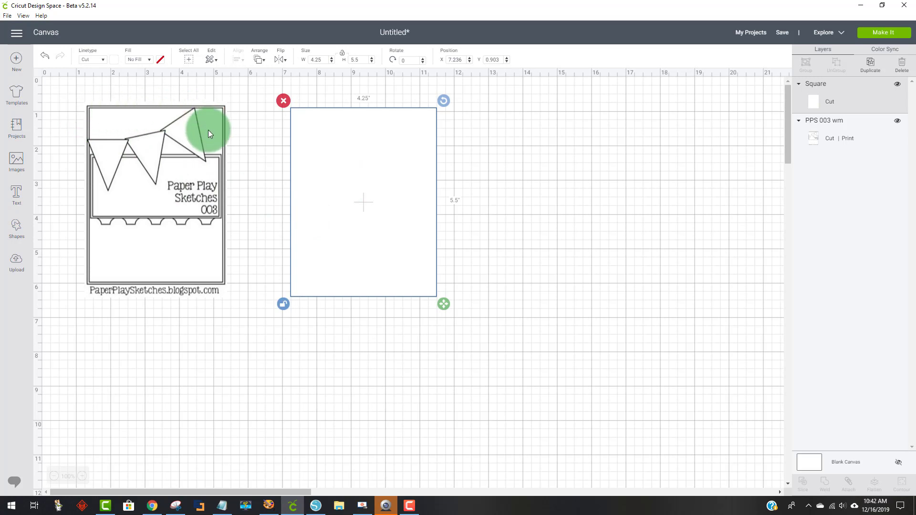
# Step: Duplicate the white card base, unlock the copy's proportions, and resize it to 4 inches wide by 5.25 inches high
pyautogui.click(16, 229)
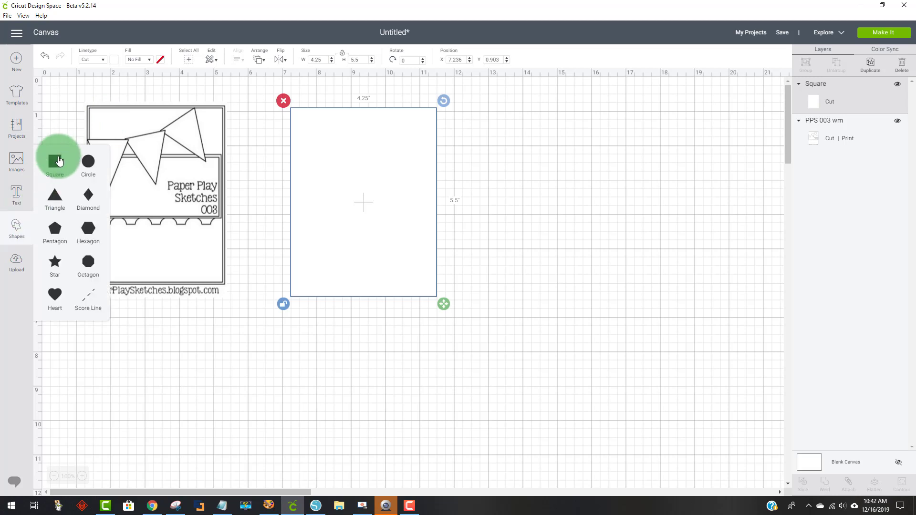
pyautogui.click(53, 113)
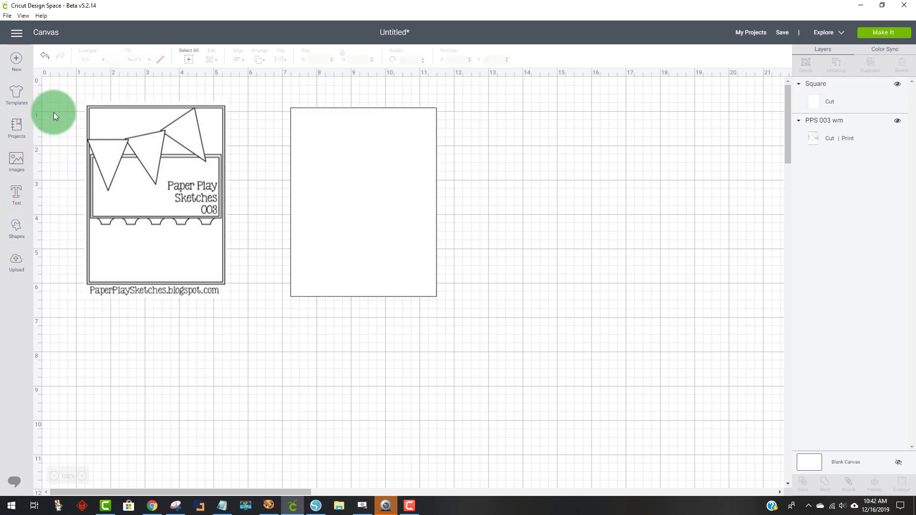
pyautogui.click(357, 109)
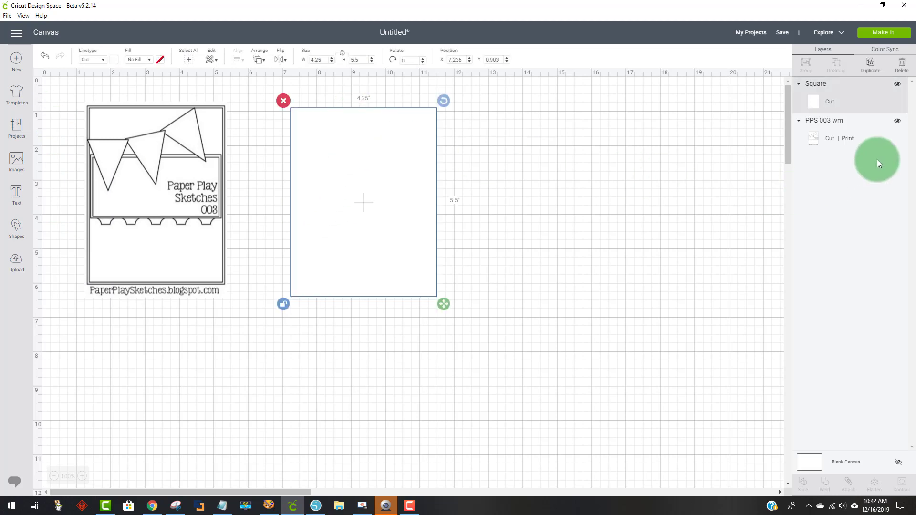
pyautogui.click(870, 64)
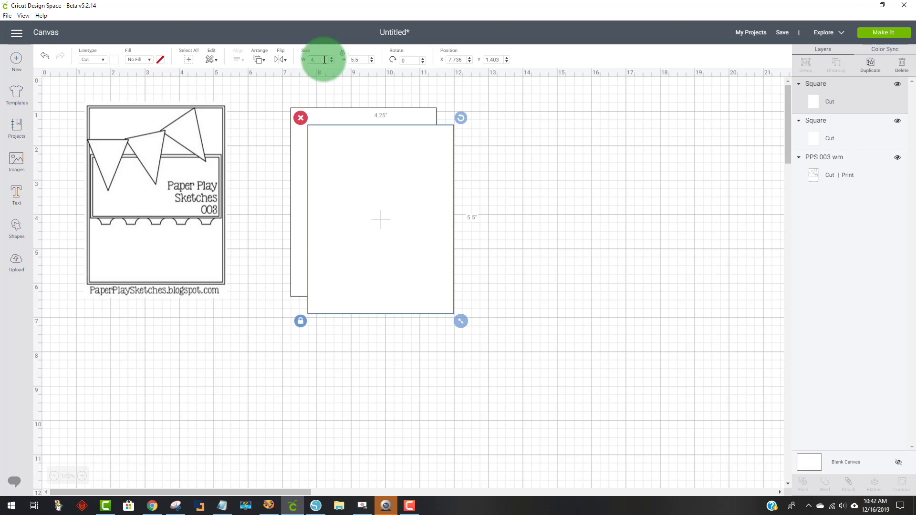
pyautogui.write('.')
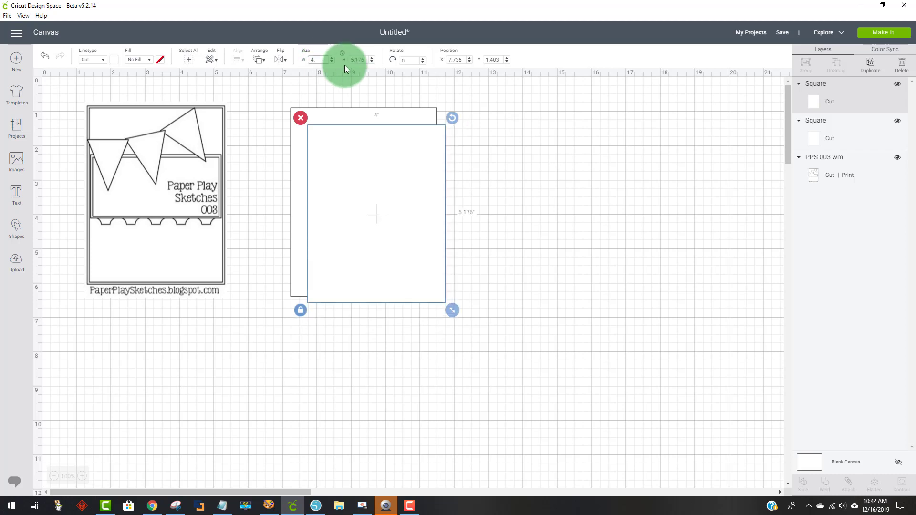
pyautogui.click(342, 53)
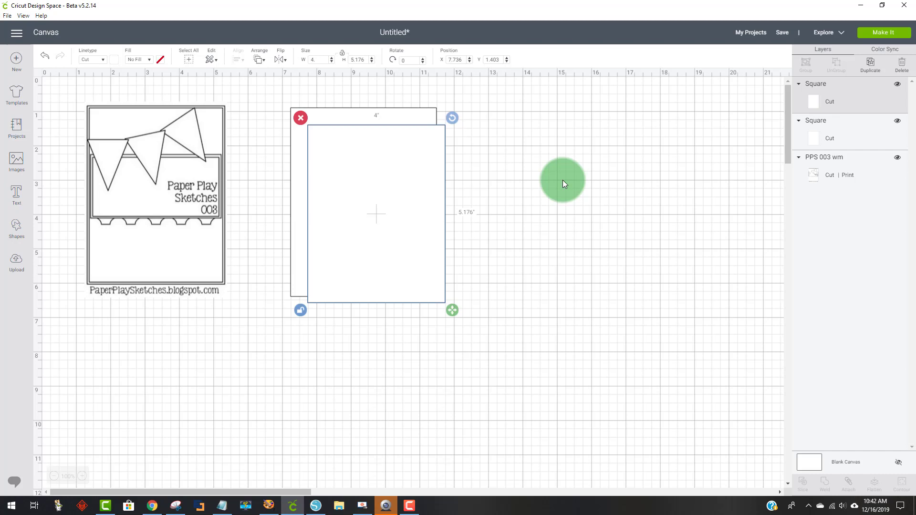
pyautogui.click(366, 60)
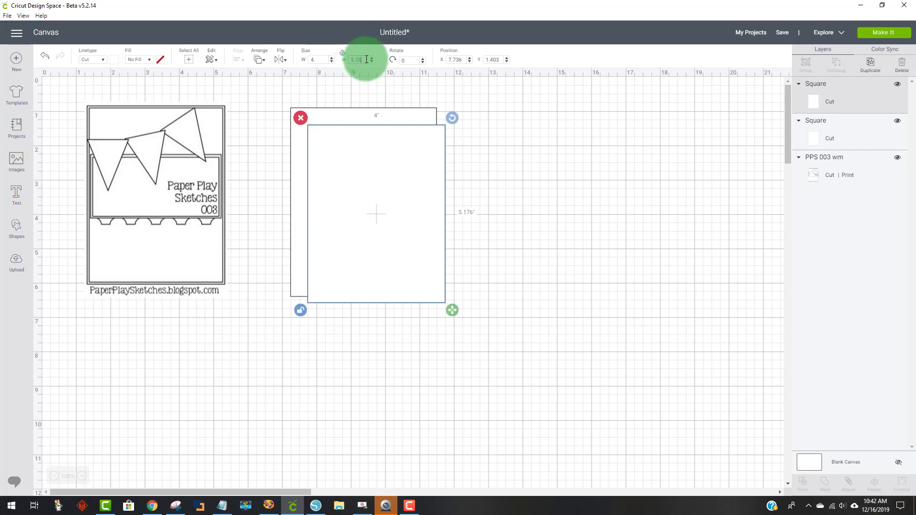
pyautogui.press('Return')
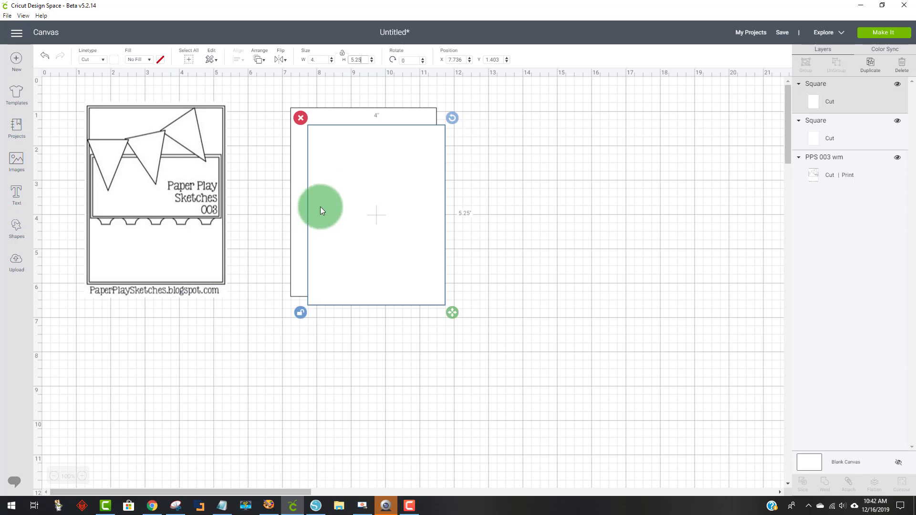
# Step: Move the 4 by 5.25 inch copy inside the card base and change its material colour to light green
pyautogui.moveTo(320, 207); pyautogui.dragTo(308, 192)
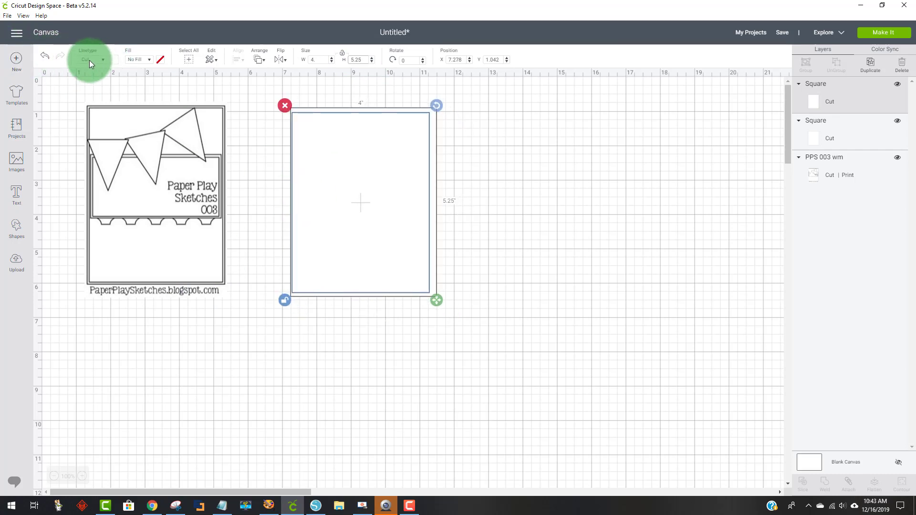
pyautogui.click(112, 59)
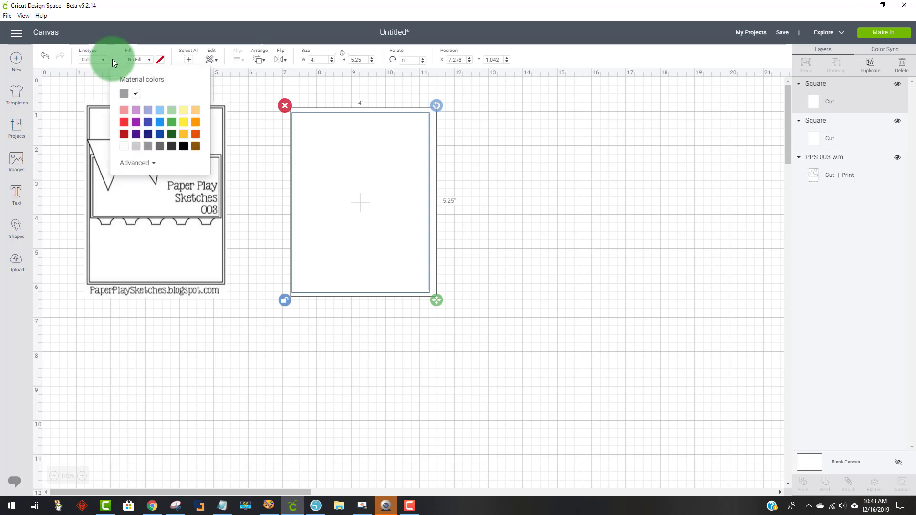
pyautogui.click(171, 111)
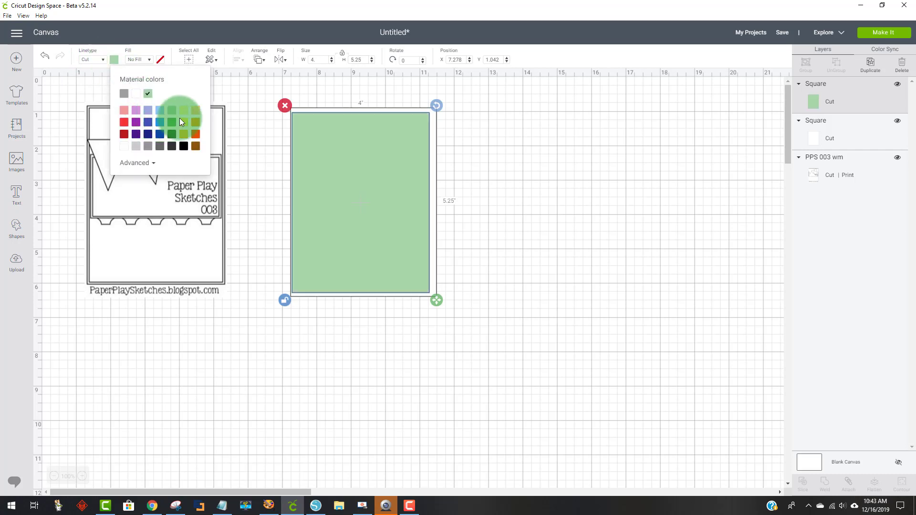
pyautogui.click(573, 178)
# Step: Select the green panel together with the white card base and align them with Center
pyautogui.click(405, 190)
pyautogui.moveTo(373, 191); pyautogui.dragTo(376, 190)
pyautogui.click(439, 309)
pyautogui.moveTo(457, 316); pyautogui.dragTo(316, 78)
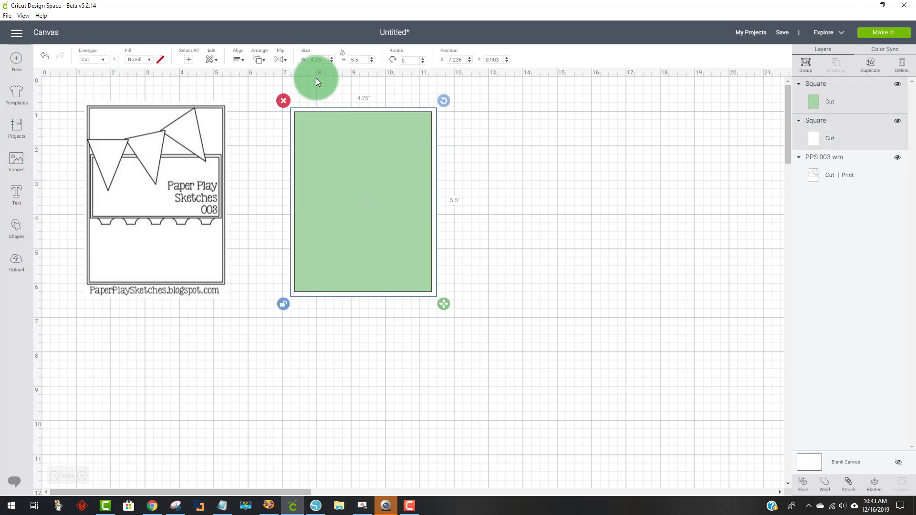
pyautogui.click(241, 59)
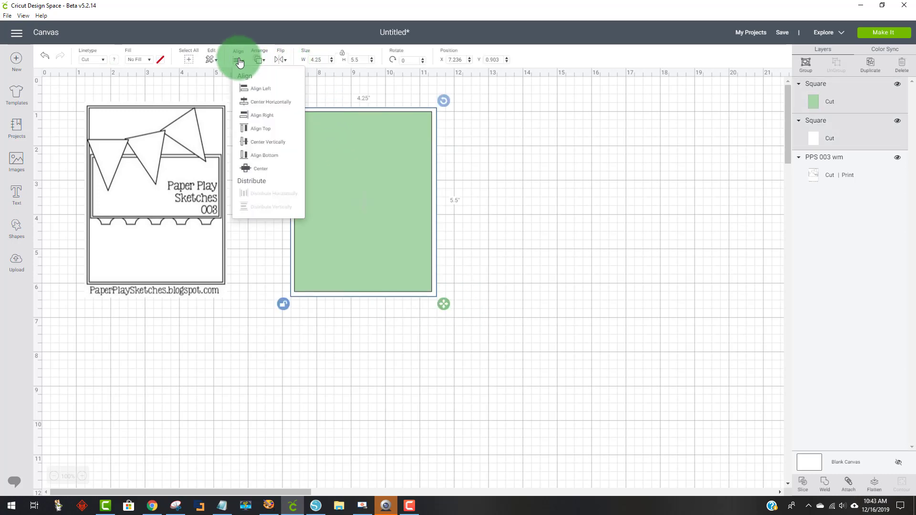
pyautogui.click(266, 168)
pyautogui.click(531, 201)
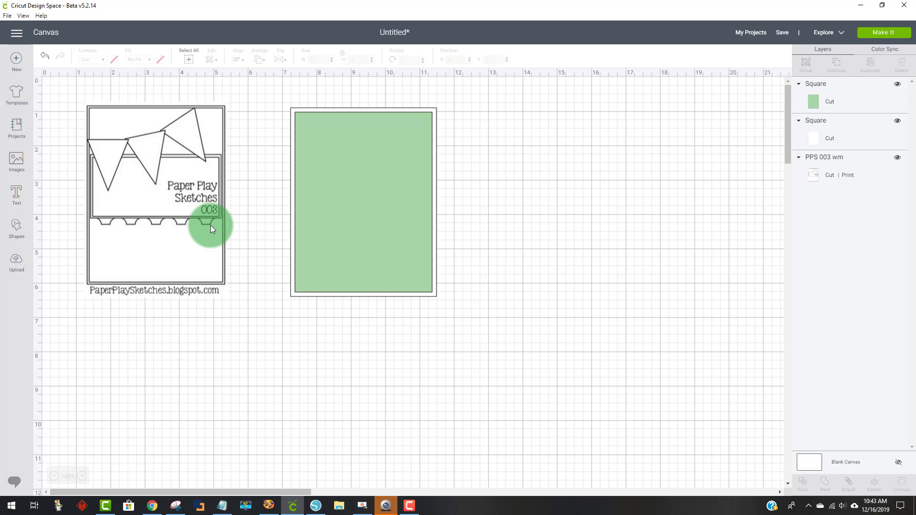
# Step: Add a new square shape and place it beside the green panel at about X 13.54, Y 3.11 inches
pyautogui.click(18, 228)
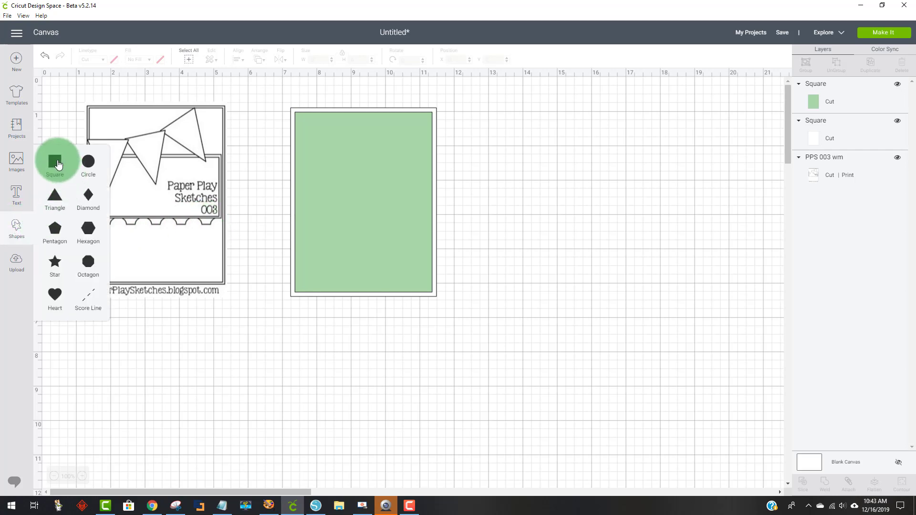
pyautogui.click(66, 179)
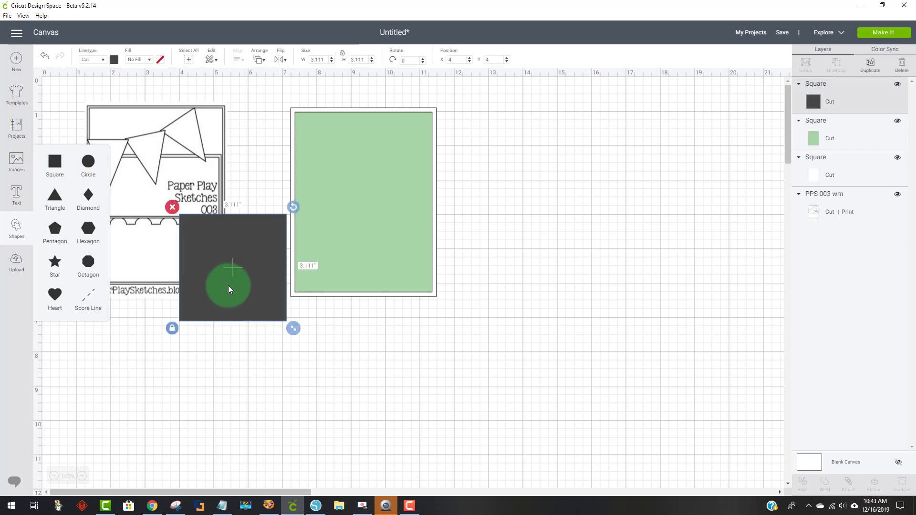
pyautogui.moveTo(228, 286); pyautogui.dragTo(555, 255)
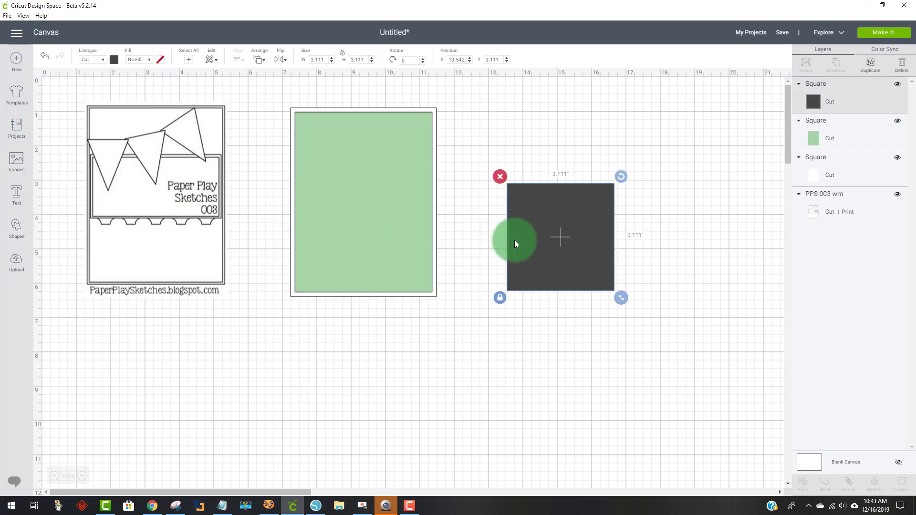
# Step: Unlock the dark square's proportions, set its width to 4 inches, and reshape it to about 3.97 by 2.44 inches near the green panel
pyautogui.click(499, 298)
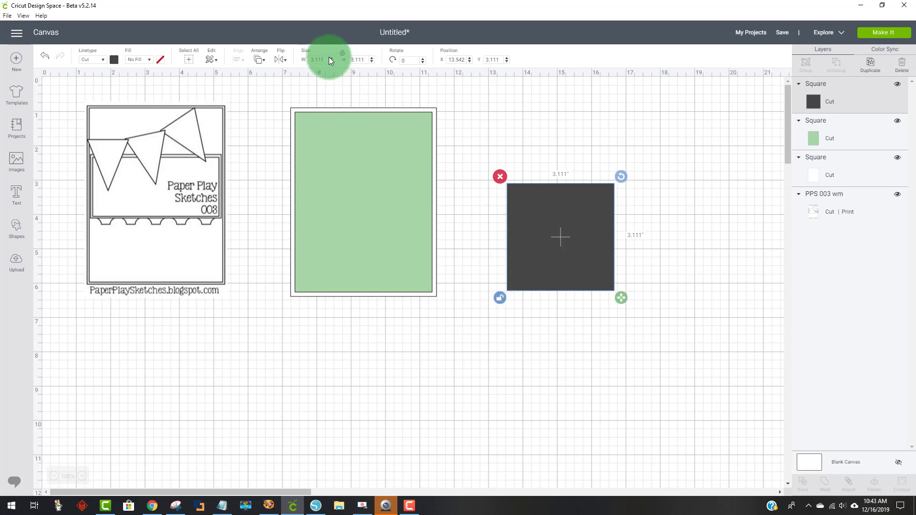
pyautogui.click(312, 60)
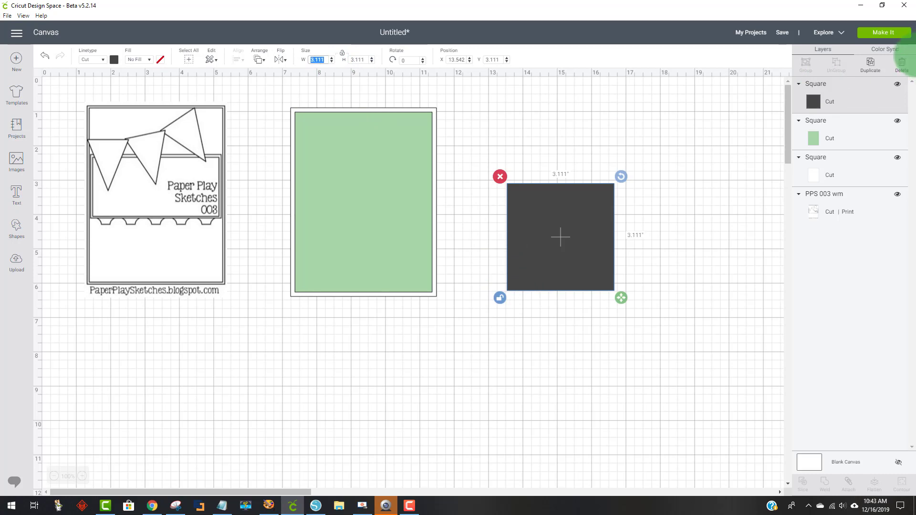
pyautogui.write('4')
pyautogui.press('Return')
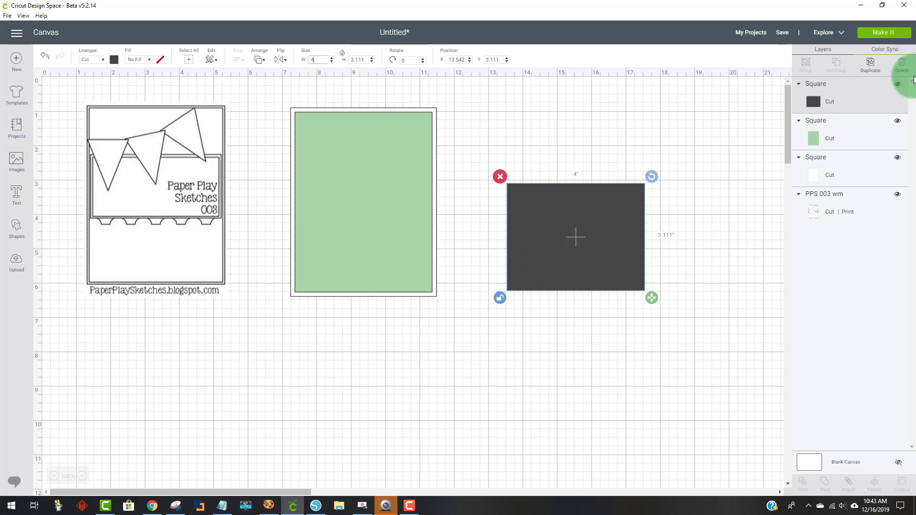
pyautogui.moveTo(653, 303); pyautogui.dragTo(654, 276)
pyautogui.moveTo(616, 238); pyautogui.dragTo(586, 223)
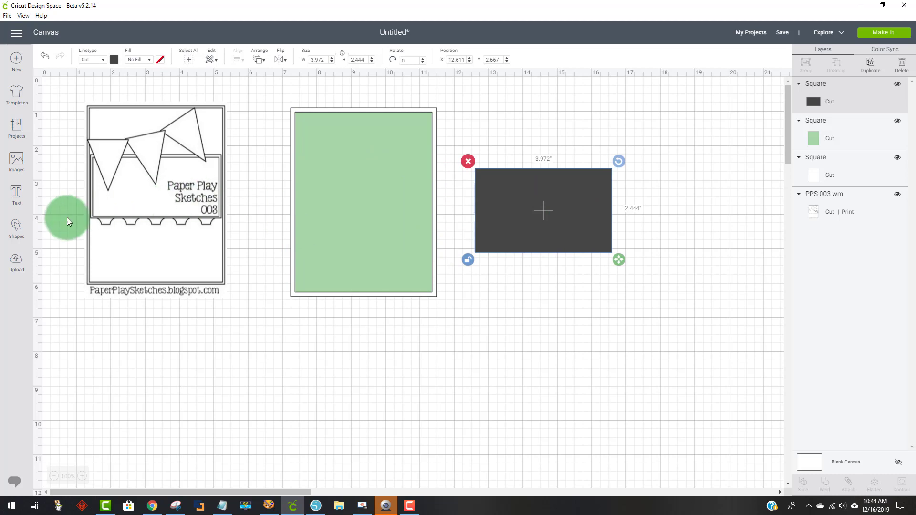
# Step: Search the image library for "lace"
pyautogui.click(16, 162)
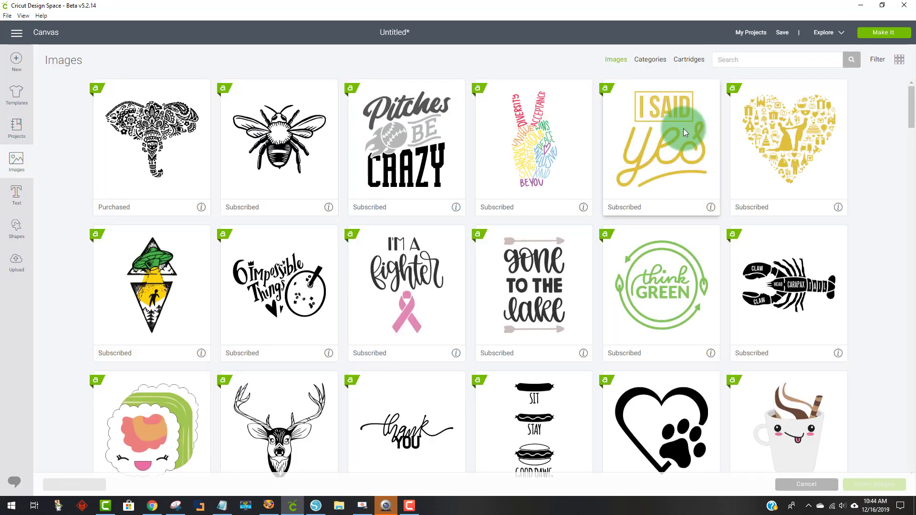
pyautogui.click(761, 64)
pyautogui.write('l')
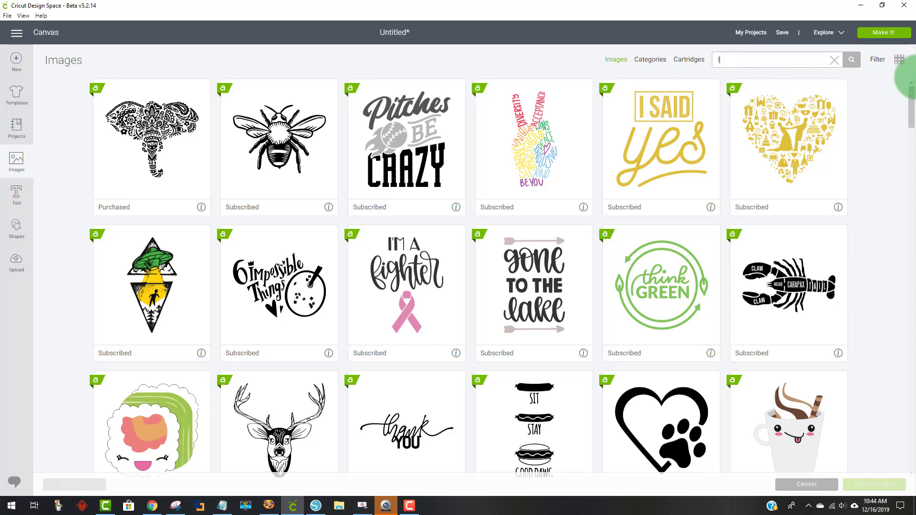
pyautogui.write('ace')
pyautogui.press('Return')
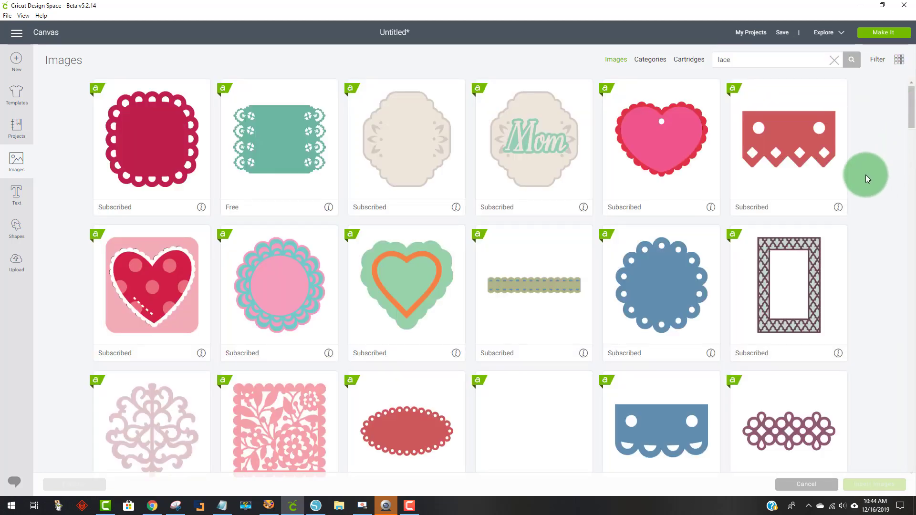
# Step: Insert the thin grey scalloped border image and move it below the card pieces to about X 4.85, Y 7.78 inches
pyautogui.scroll(-2, 867, 178)
pyautogui.scroll(-3, 866, 178)
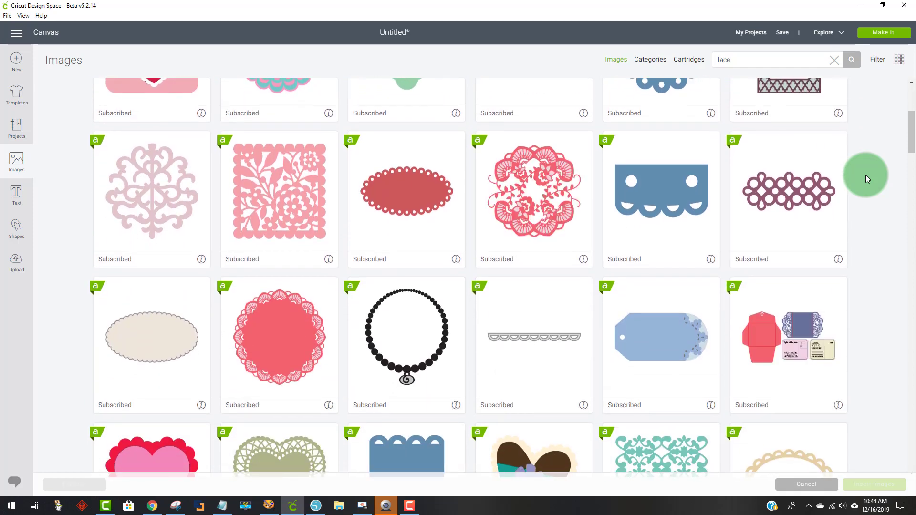
pyautogui.scroll(-4, 867, 177)
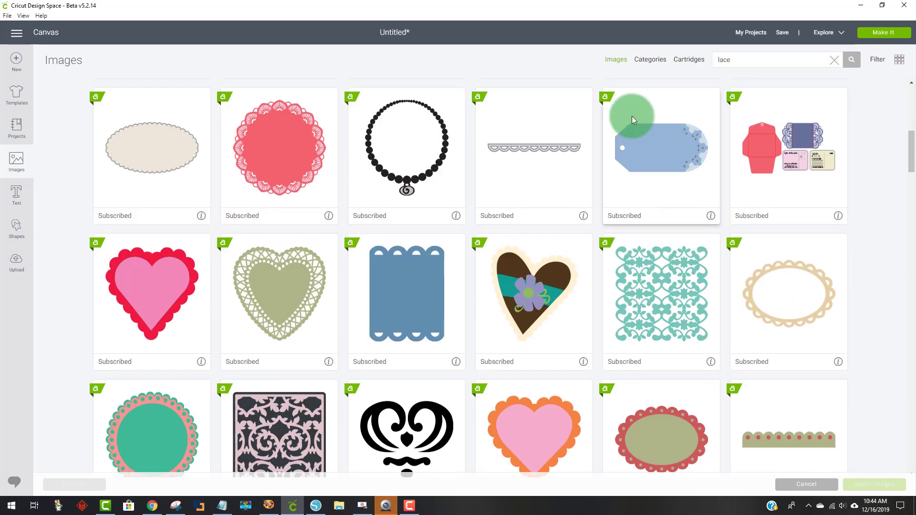
pyautogui.click(526, 148)
pyautogui.click(875, 485)
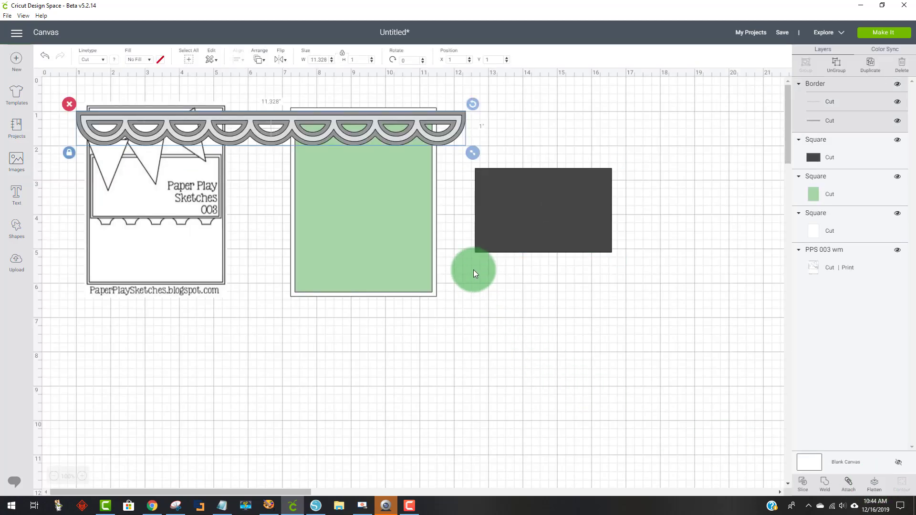
pyautogui.moveTo(405, 134); pyautogui.dragTo(559, 361)
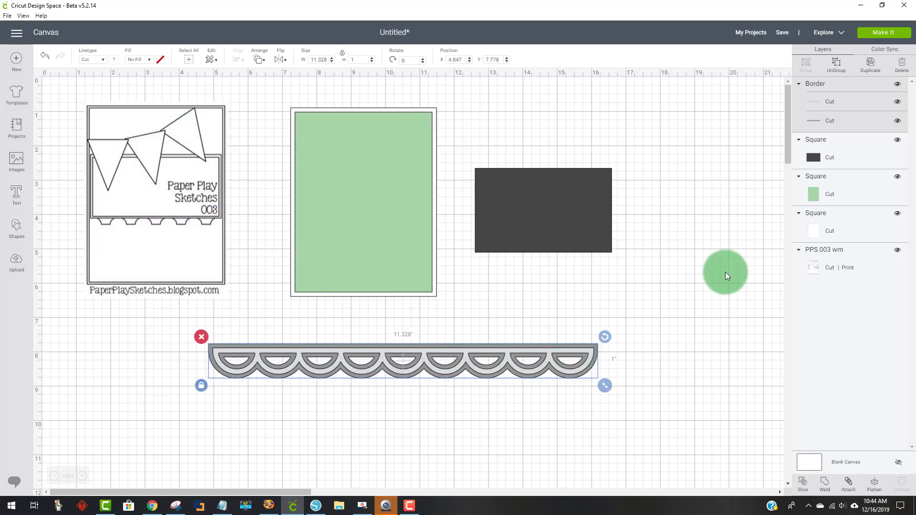
pyautogui.click(645, 371)
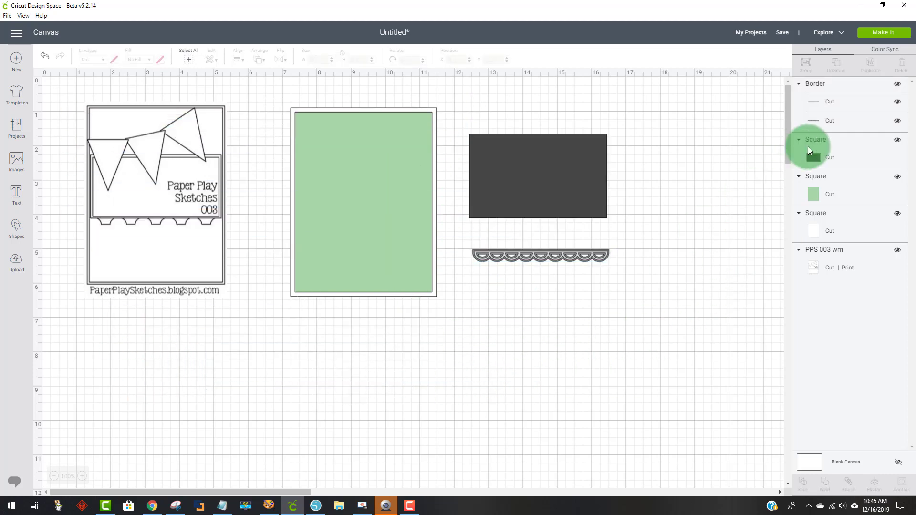
# Step: Hide the border's lighter layer and move the border closer beneath the dark rectangle, to about X 12.50, Y 4.81 inches
pyautogui.click(897, 102)
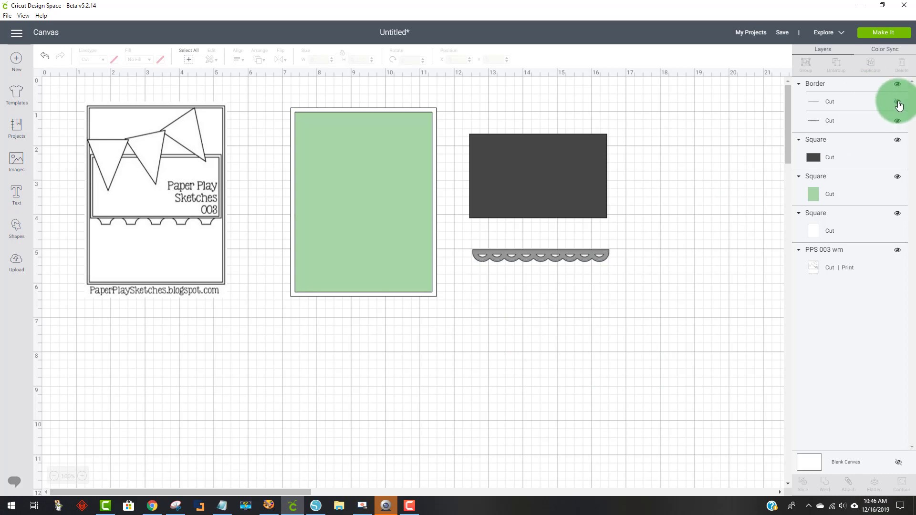
pyautogui.click(629, 266)
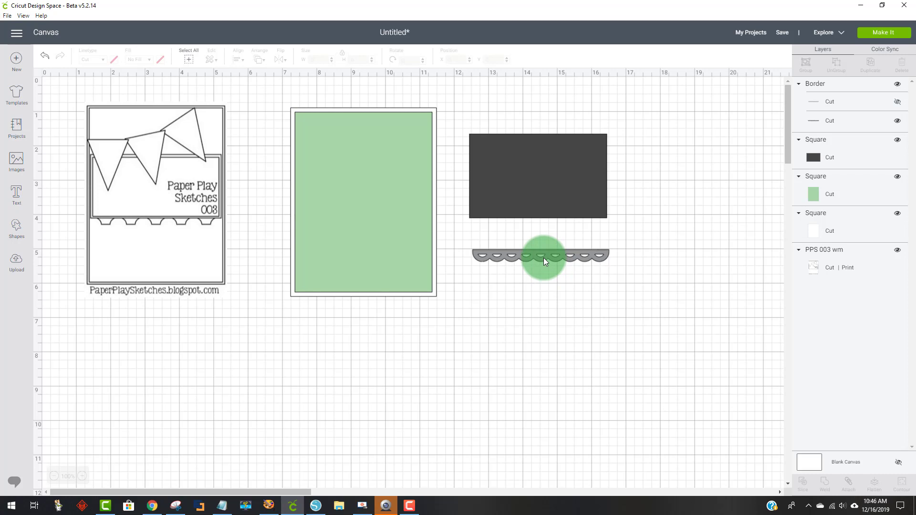
pyautogui.moveTo(543, 258); pyautogui.dragTo(544, 249)
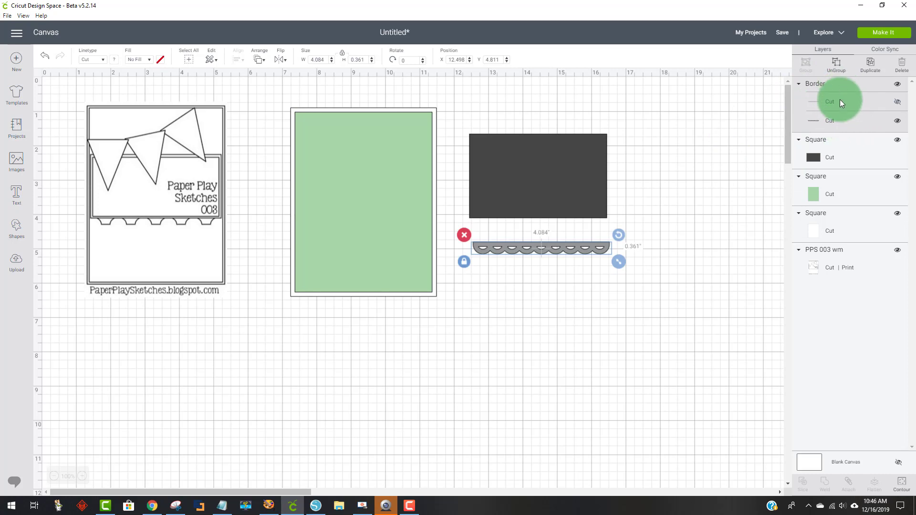
# Step: Resize the scalloped border proportionally to a width of 4 inches
pyautogui.click(899, 103)
pyautogui.click(629, 303)
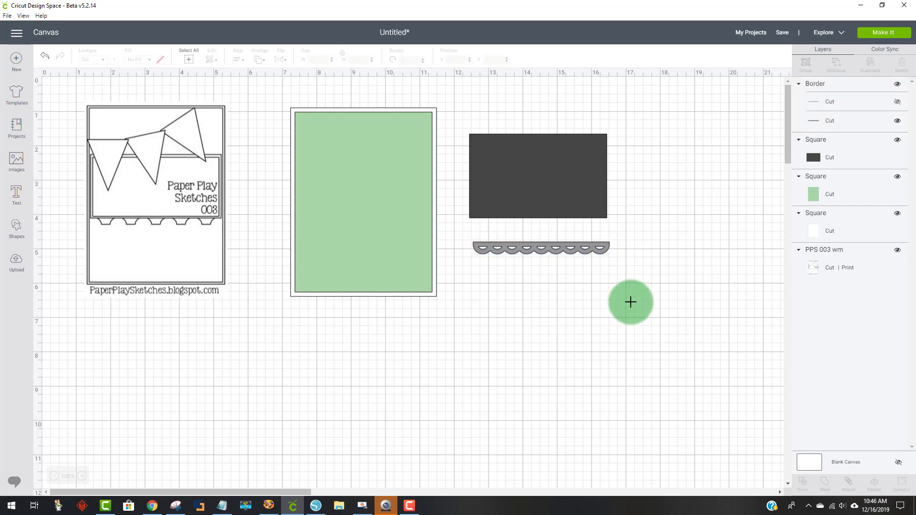
pyautogui.click(553, 252)
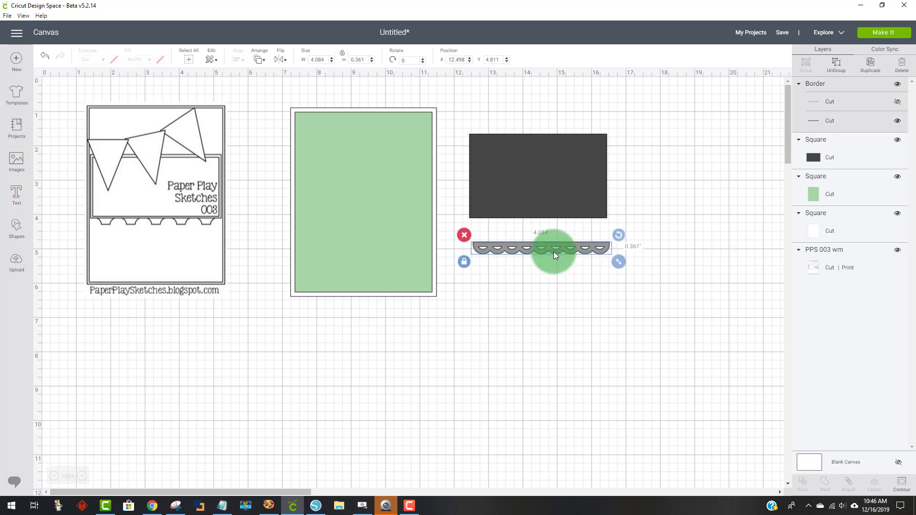
pyautogui.click(317, 59)
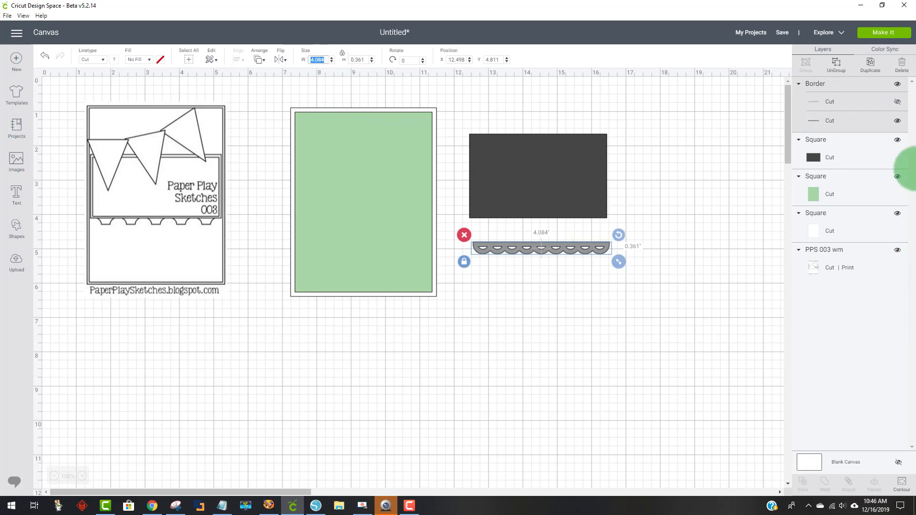
pyautogui.write('4')
pyautogui.press('Return')
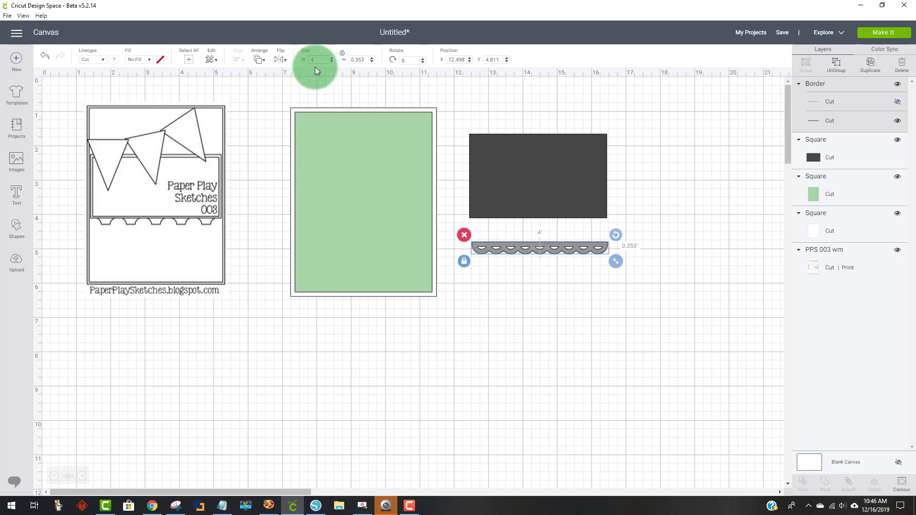
# Step: Move the scalloped border up against the dark rectangle's lower edge and align the two pieces by their left edges
pyautogui.click(537, 292)
pyautogui.moveTo(539, 250); pyautogui.dragTo(539, 224)
pyautogui.moveTo(544, 265); pyautogui.dragTo(453, 133)
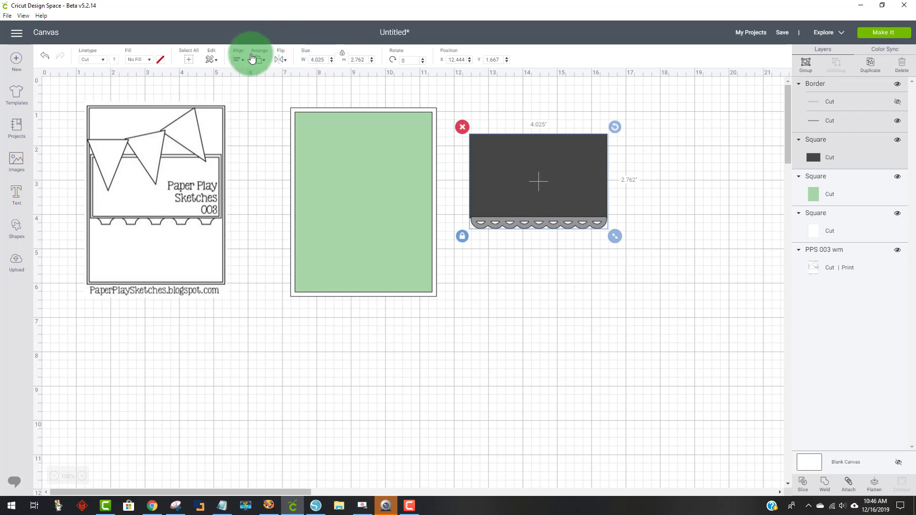
pyautogui.click(238, 61)
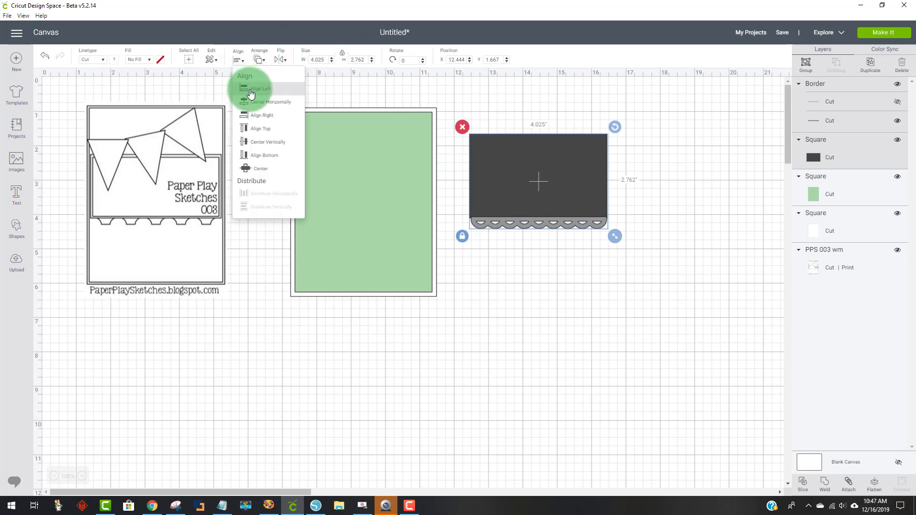
pyautogui.click(252, 92)
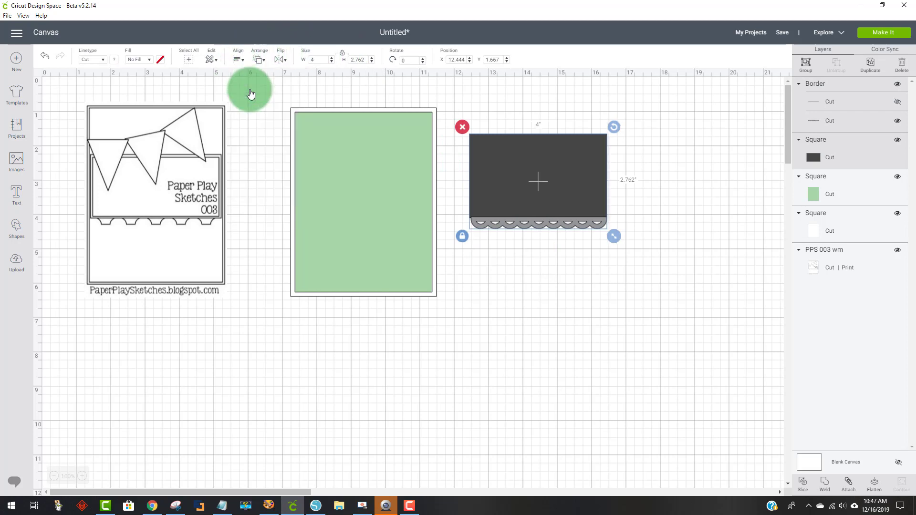
# Step: Weld the dark rectangle and the scalloped border into one shape
pyautogui.click(559, 284)
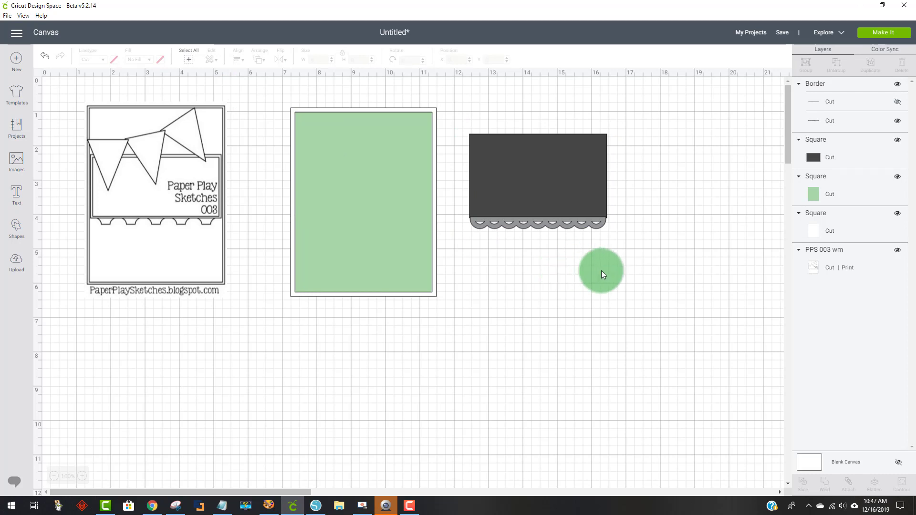
pyautogui.moveTo(636, 265); pyautogui.dragTo(466, 119)
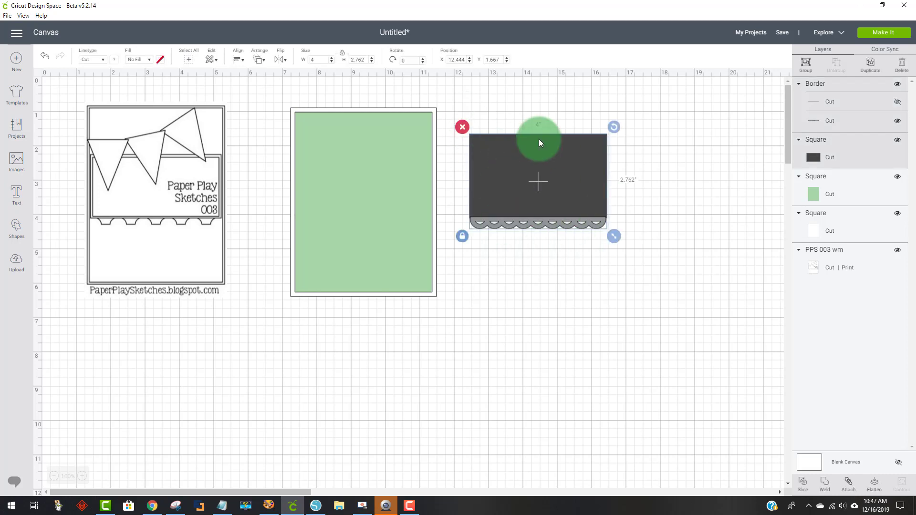
pyautogui.click(826, 472)
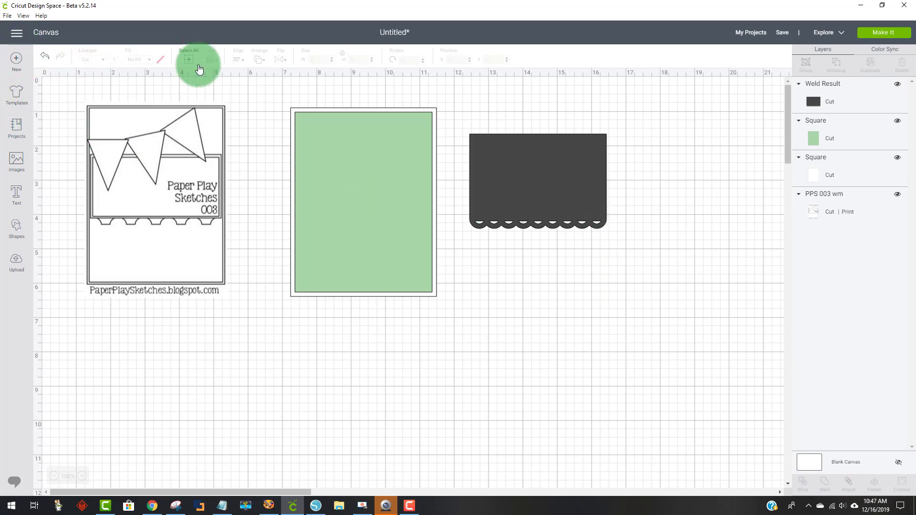
# Step: Colour the welded shape light blue and place it across the green panel at about X 7.38, Y 2.39 inches
pyautogui.click(509, 158)
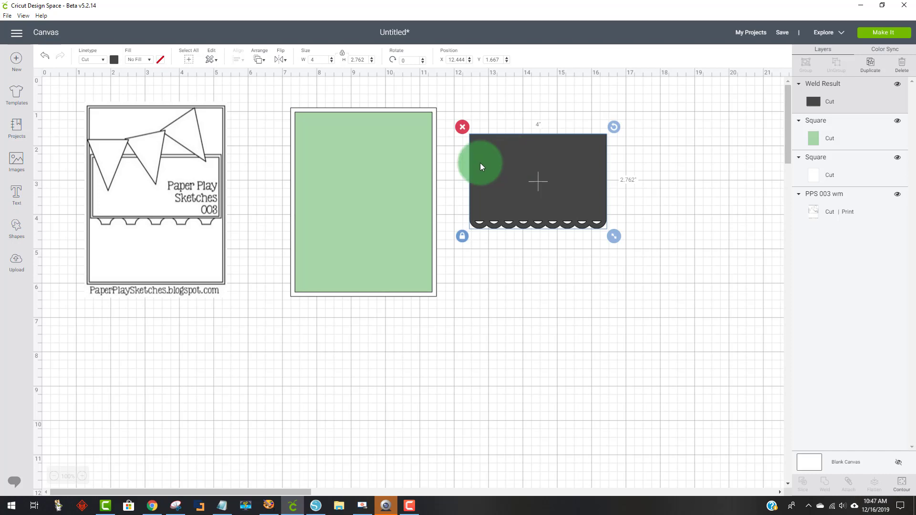
pyautogui.click(113, 60)
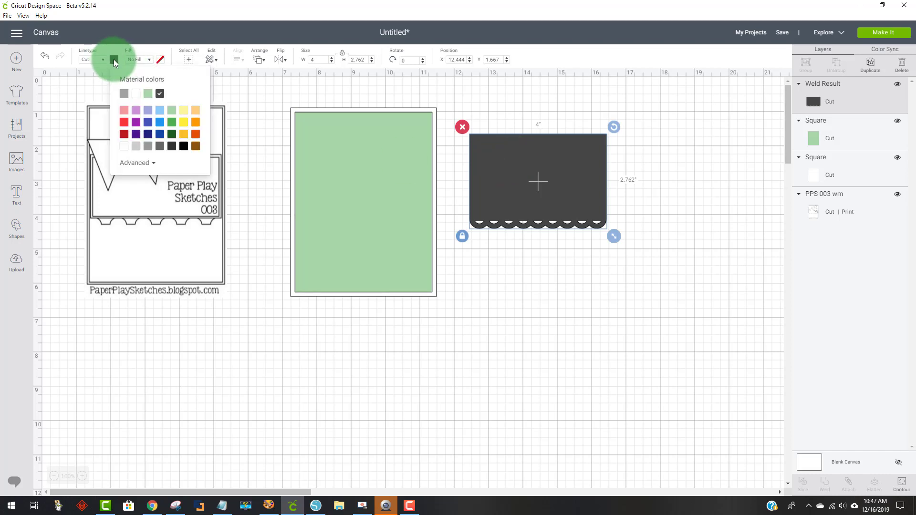
pyautogui.click(159, 112)
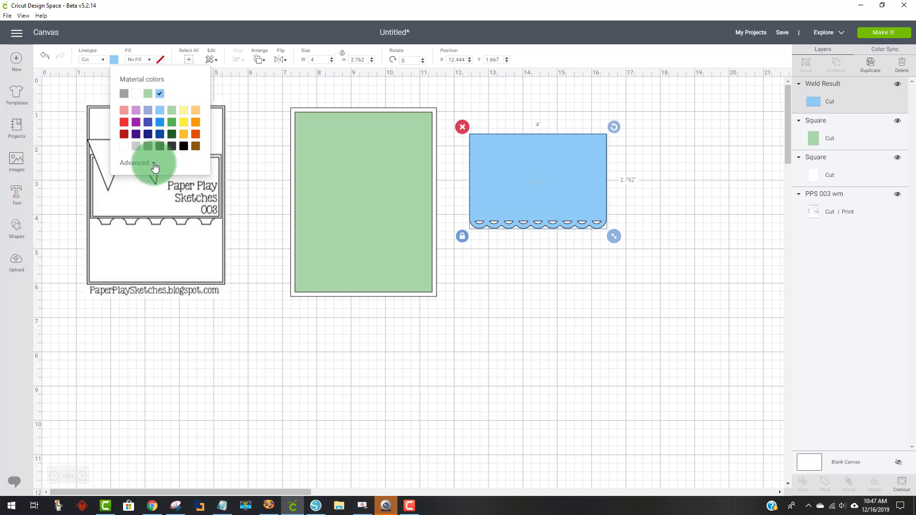
pyautogui.click(495, 166)
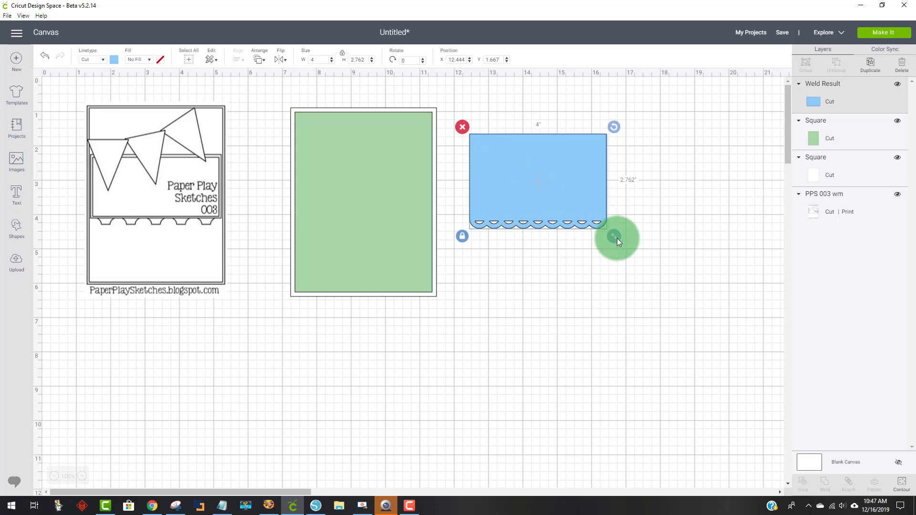
pyautogui.moveTo(505, 187); pyautogui.dragTo(362, 205)
pyautogui.click(540, 185)
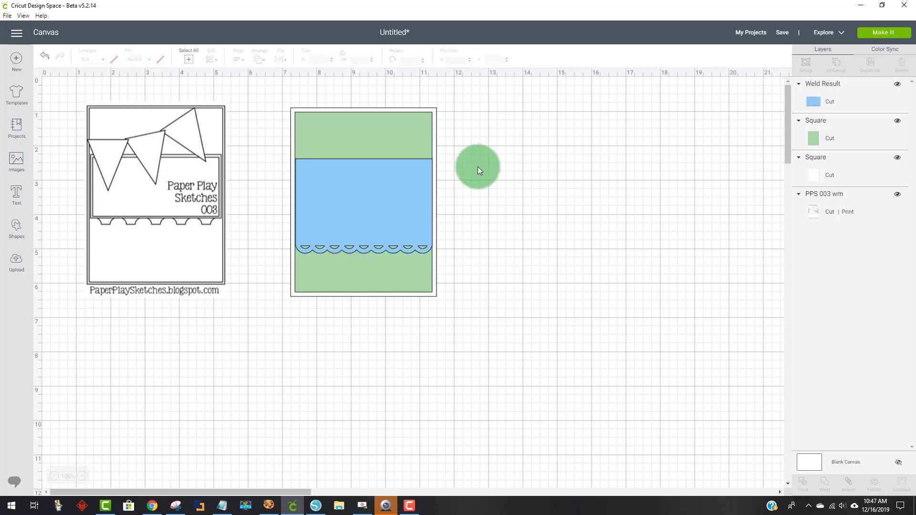
# Step: Unlock the blue piece's proportions, reduce its height to about 2.1 inches, and shift it slightly down on the green panel
pyautogui.click(371, 197)
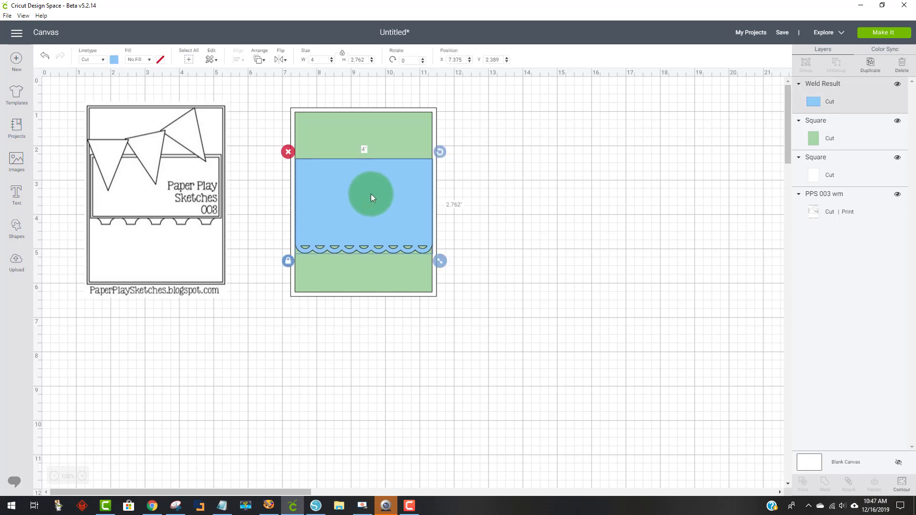
pyautogui.click(342, 55)
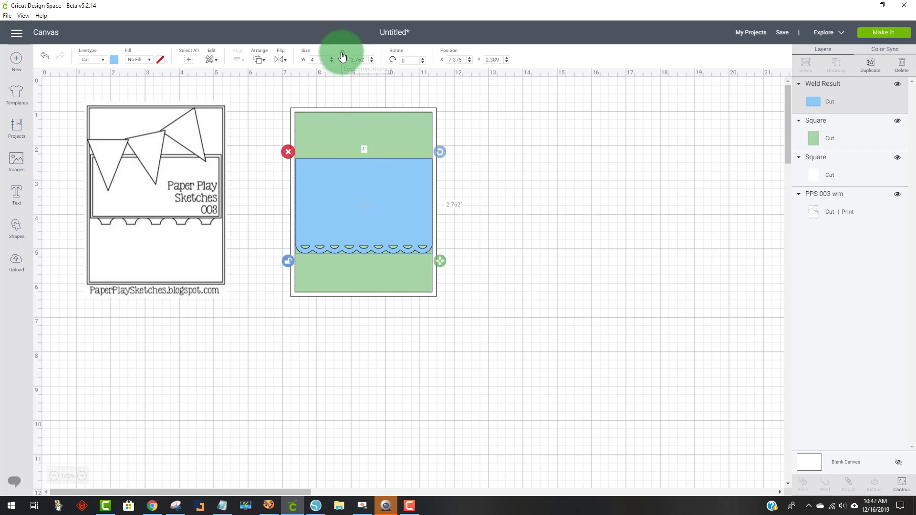
pyautogui.click(371, 62)
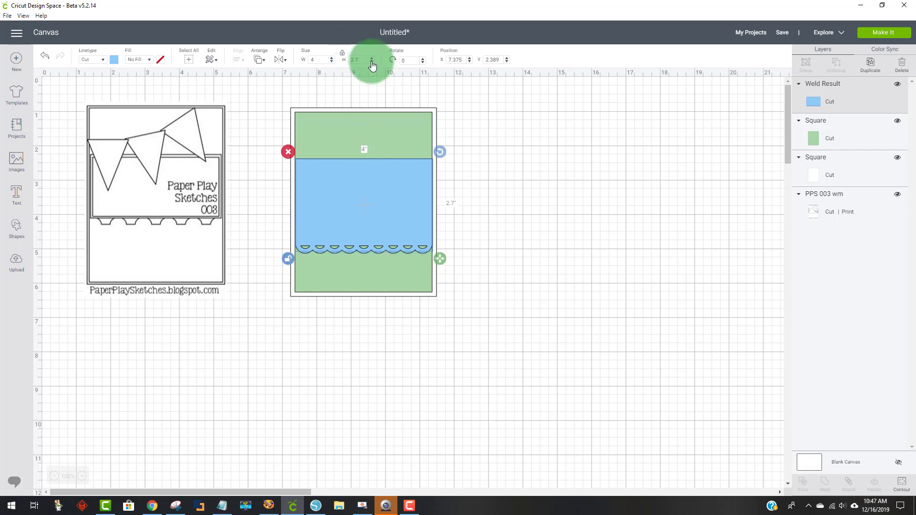
pyautogui.click(371, 62)
pyautogui.click(372, 62)
pyautogui.click(371, 62)
pyautogui.click(372, 61)
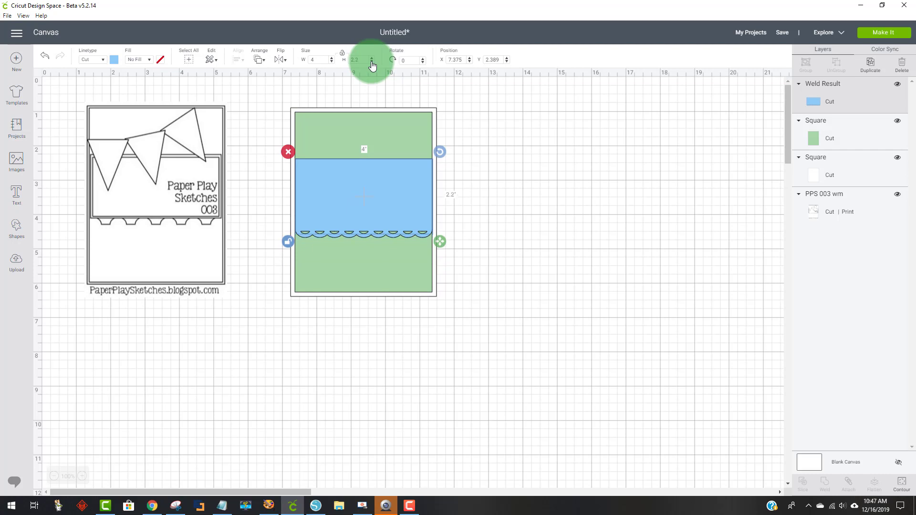
pyautogui.click(371, 62)
pyautogui.click(479, 197)
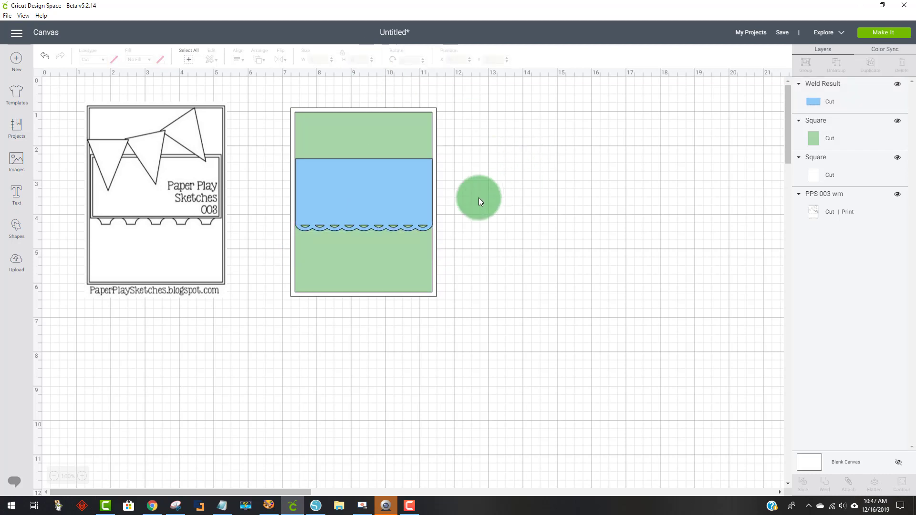
pyautogui.moveTo(370, 202); pyautogui.dragTo(371, 207)
pyautogui.click(523, 213)
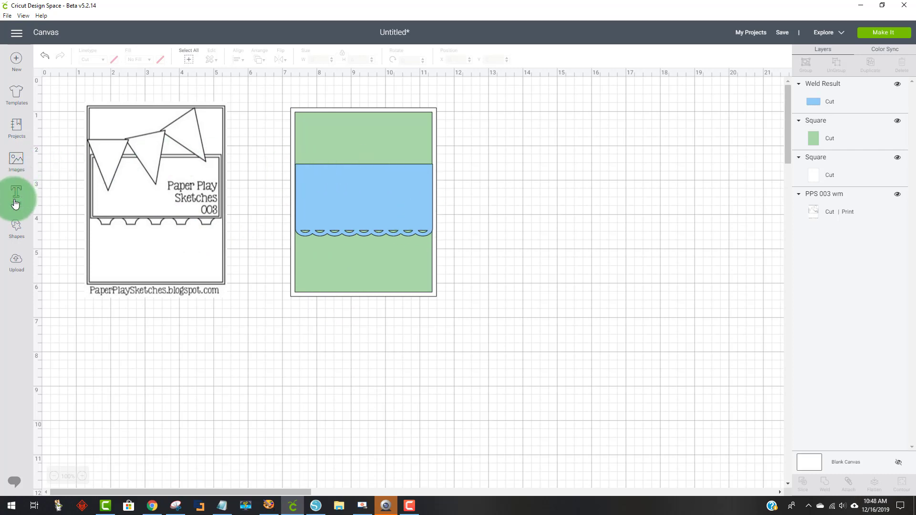
# Step: Add a square beside the card and reshape it, with proportions unlocked, to about 3.60 by 1.69 inches
pyautogui.click(15, 226)
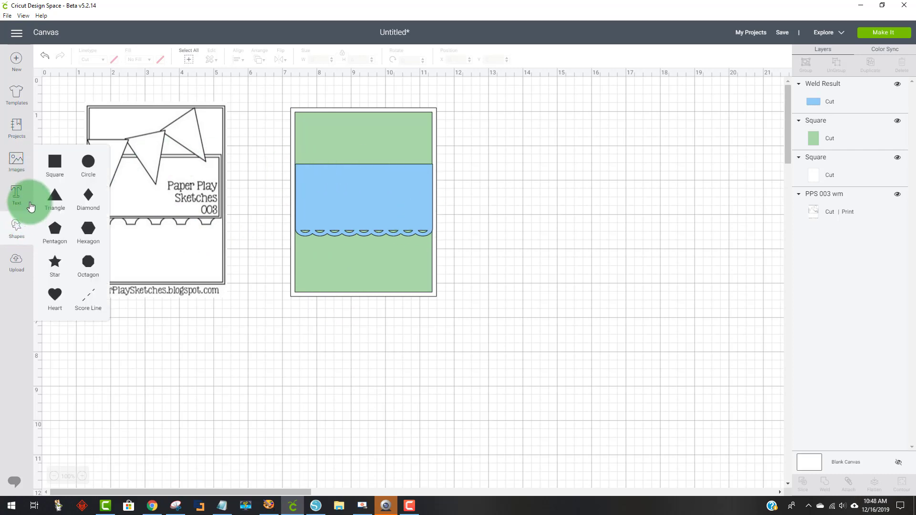
pyautogui.click(53, 160)
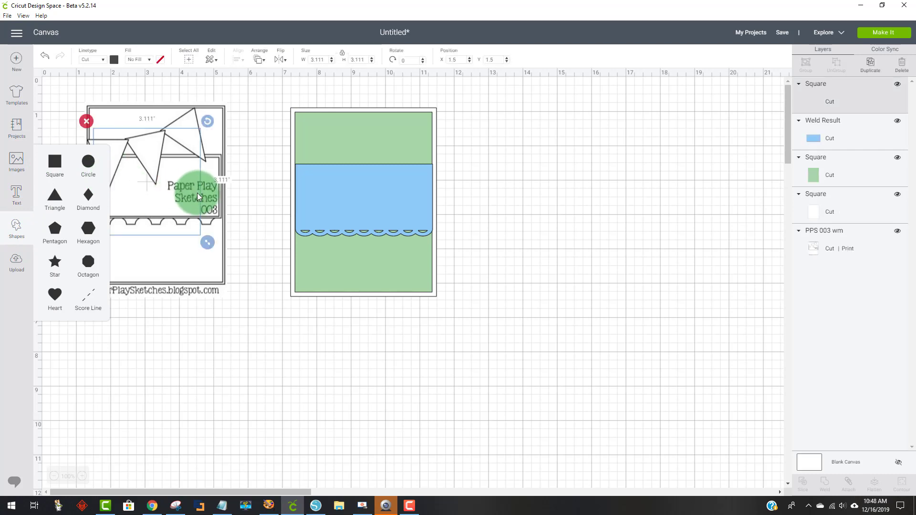
pyautogui.moveTo(184, 195); pyautogui.dragTo(602, 217)
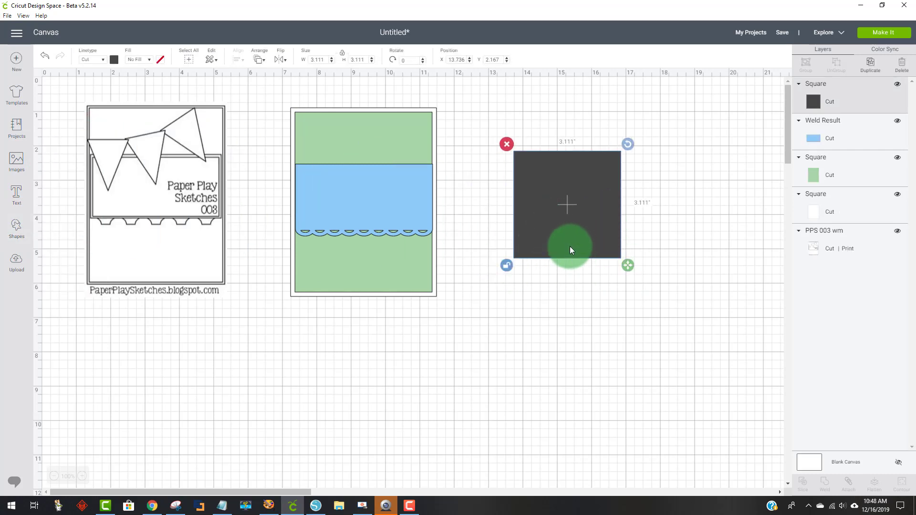
pyautogui.moveTo(618, 260); pyautogui.dragTo(643, 217)
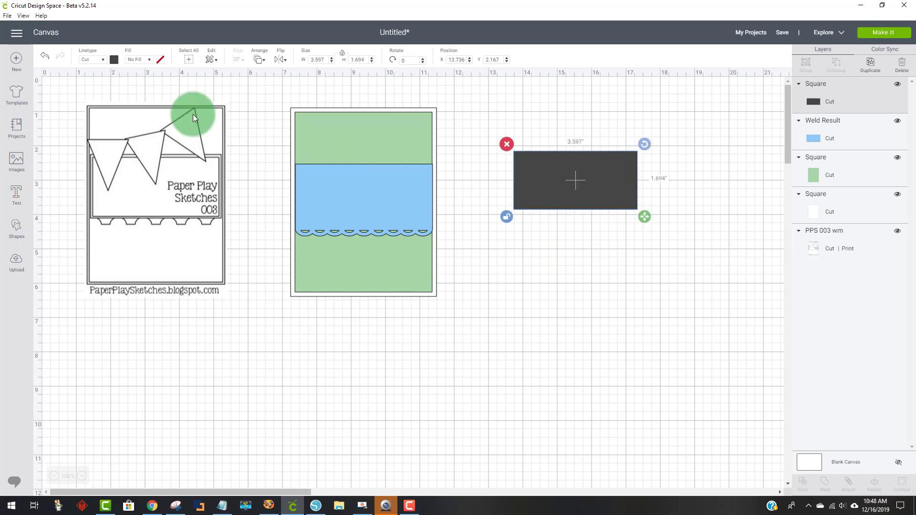
# Step: Colour the new rectangle white and fit it over the blue piece, widening it to about 3.82 inches
pyautogui.click(113, 59)
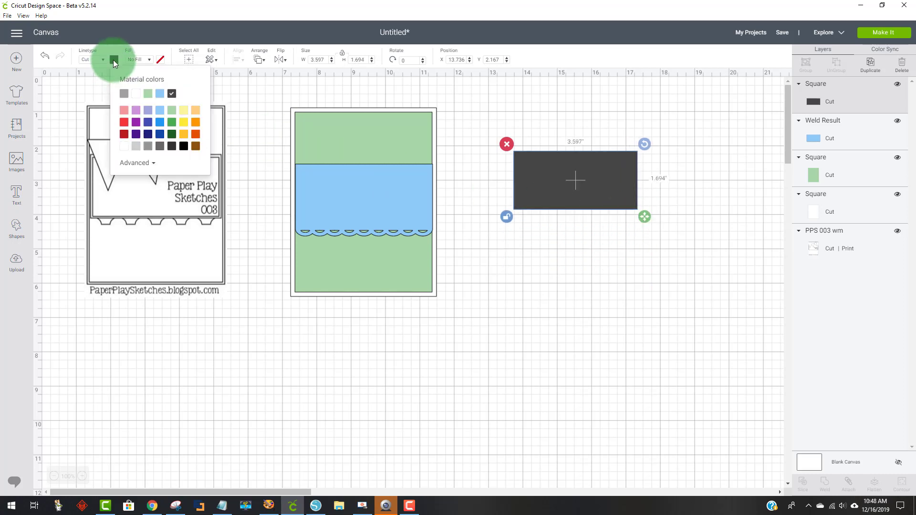
pyautogui.click(136, 94)
pyautogui.moveTo(594, 186); pyautogui.dragTo(375, 200)
pyautogui.moveTo(430, 233); pyautogui.dragTo(439, 232)
pyautogui.moveTo(383, 208); pyautogui.dragTo(383, 210)
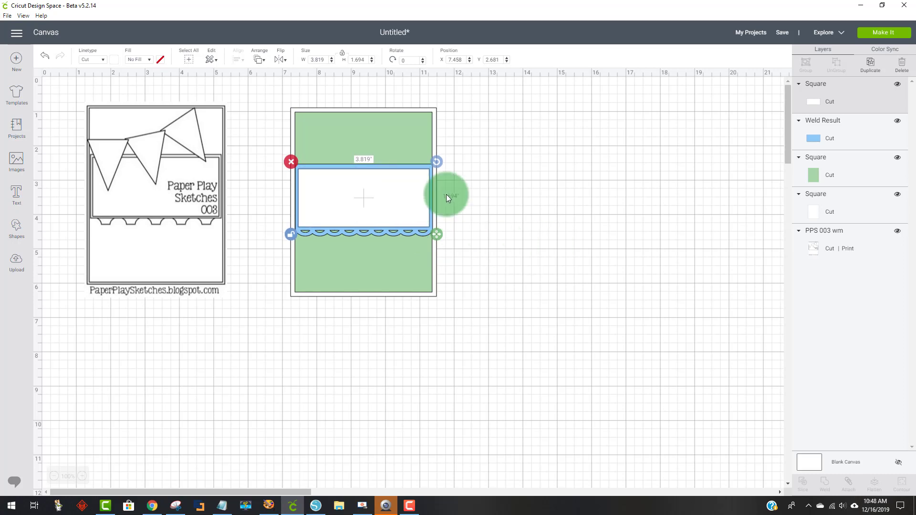
# Step: Set the white rectangle's width to 3.75 inches and centre it within the blue piece at about X 7.49, Y 2.65 inches
pyautogui.click(367, 205)
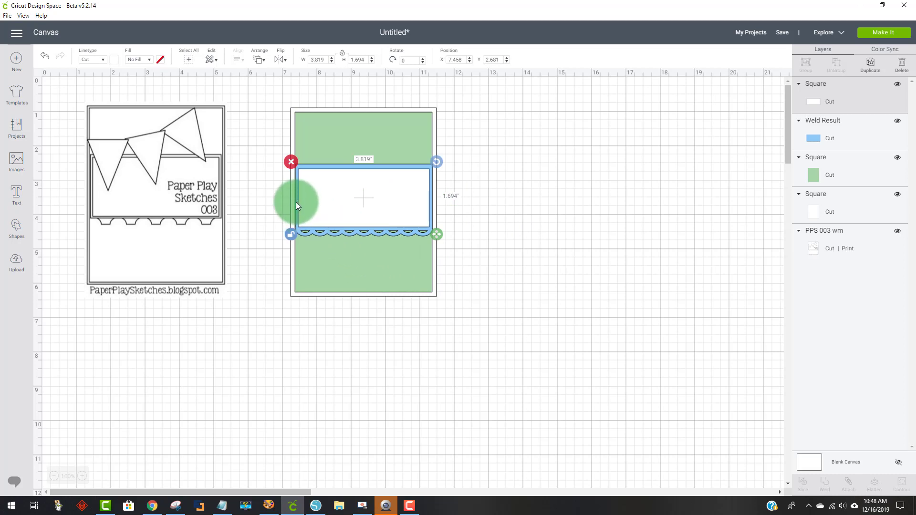
pyautogui.doubleClick(322, 60)
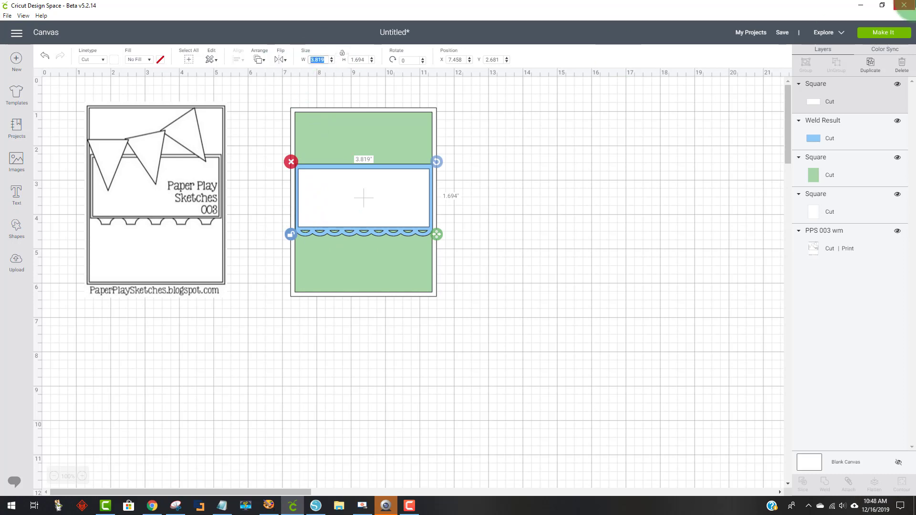
pyautogui.write('3.75')
pyautogui.press('Return')
pyautogui.click(432, 232)
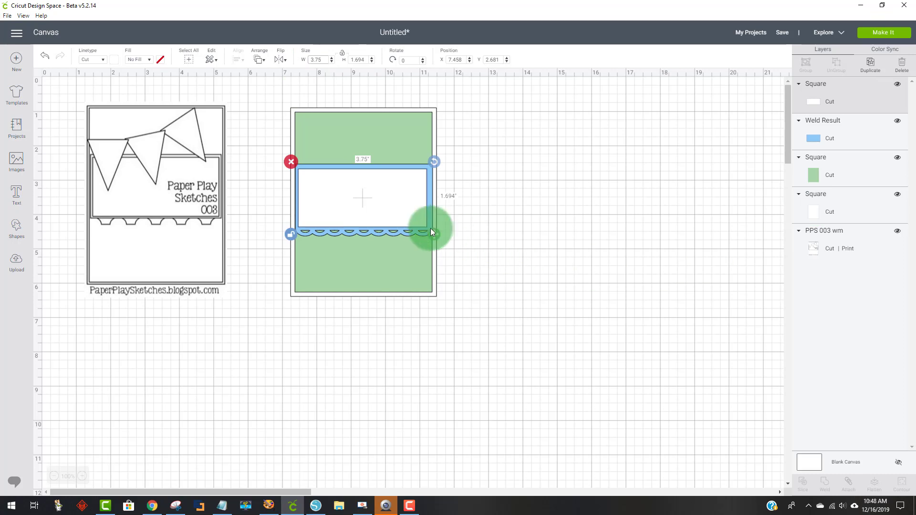
pyautogui.moveTo(390, 210); pyautogui.dragTo(392, 208)
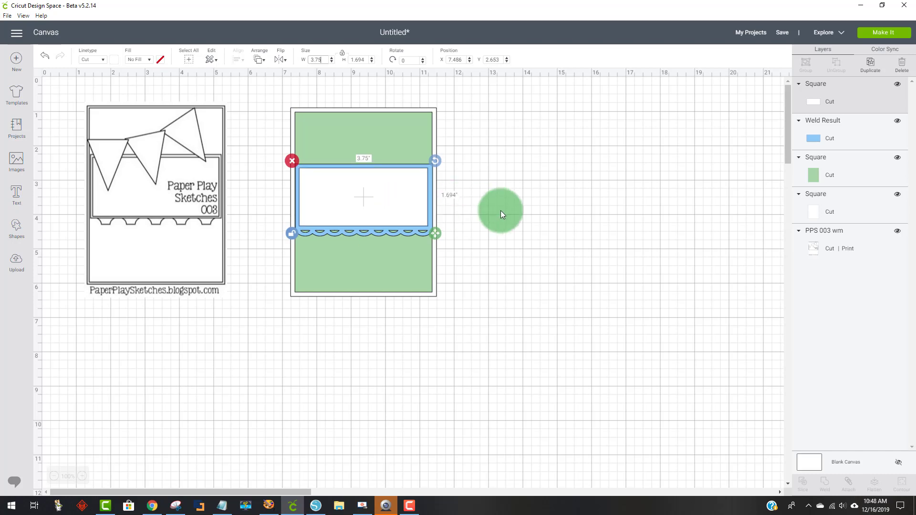
pyautogui.click(500, 210)
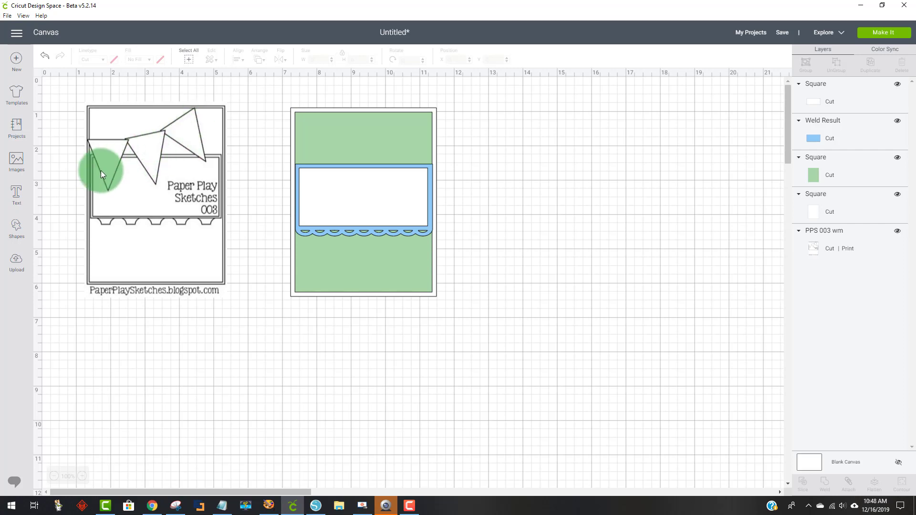
# Step: Add a triangle beside the card, rotate it to about 161°, and scale it down to about 1.63 by 1.69 inches
pyautogui.click(16, 232)
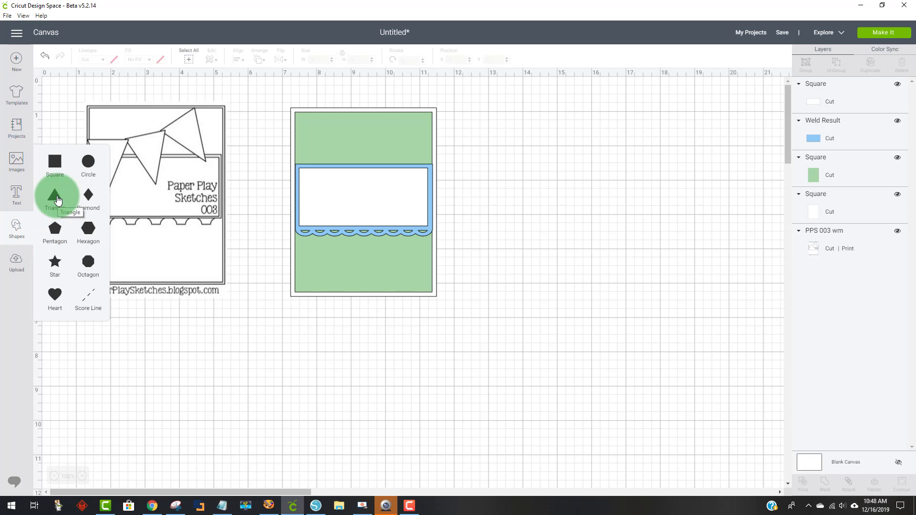
pyautogui.click(56, 197)
pyautogui.moveTo(143, 219); pyautogui.dragTo(496, 224)
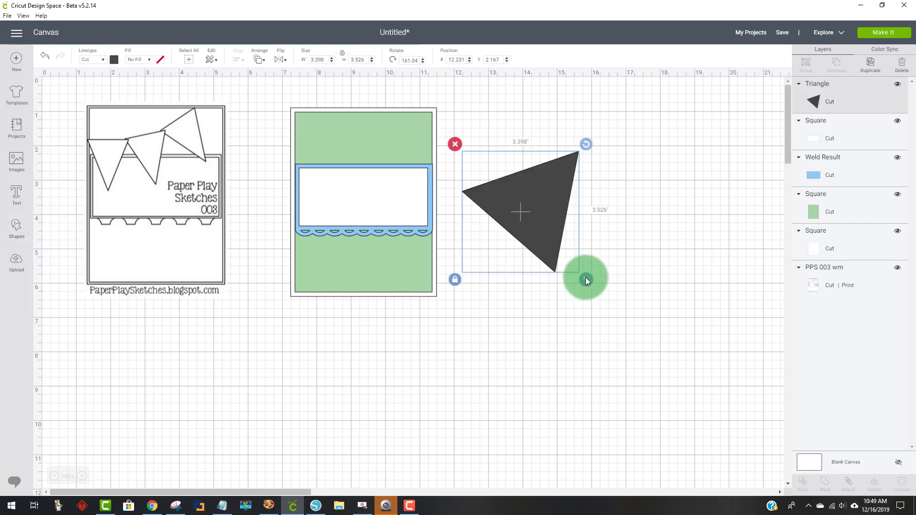
pyautogui.moveTo(585, 277); pyautogui.dragTo(483, 211)
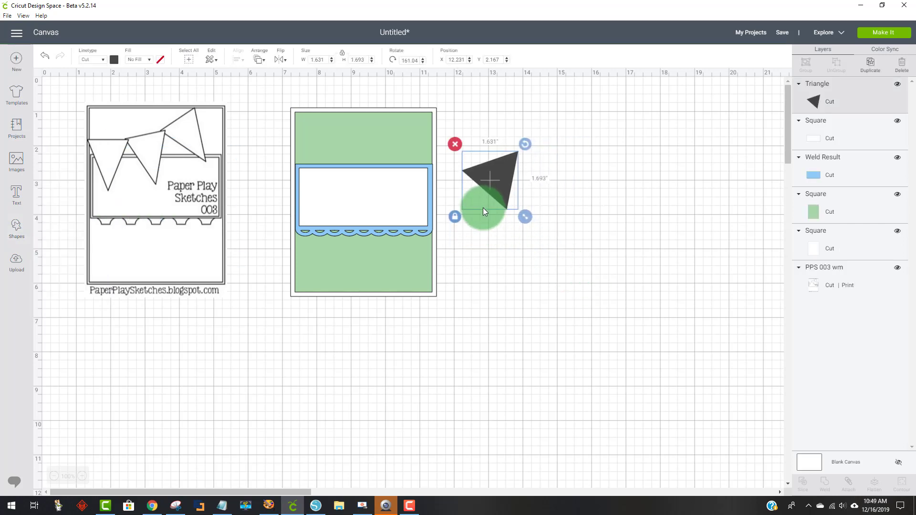
# Step: Rotate the triangle to about 266°, place it at the card's upper left edge, and unlock its proportions
pyautogui.moveTo(522, 148); pyautogui.dragTo(523, 236)
pyautogui.moveTo(480, 193); pyautogui.dragTo(335, 165)
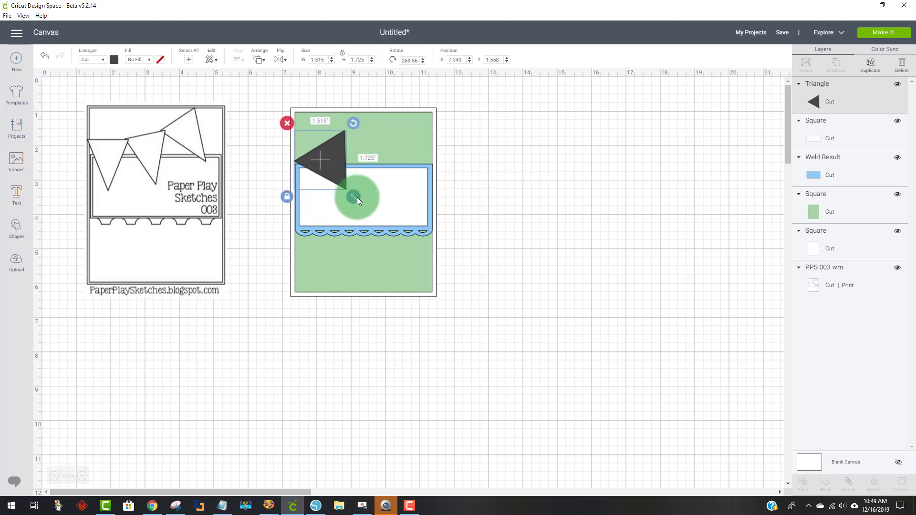
pyautogui.click(287, 197)
pyautogui.click(325, 160)
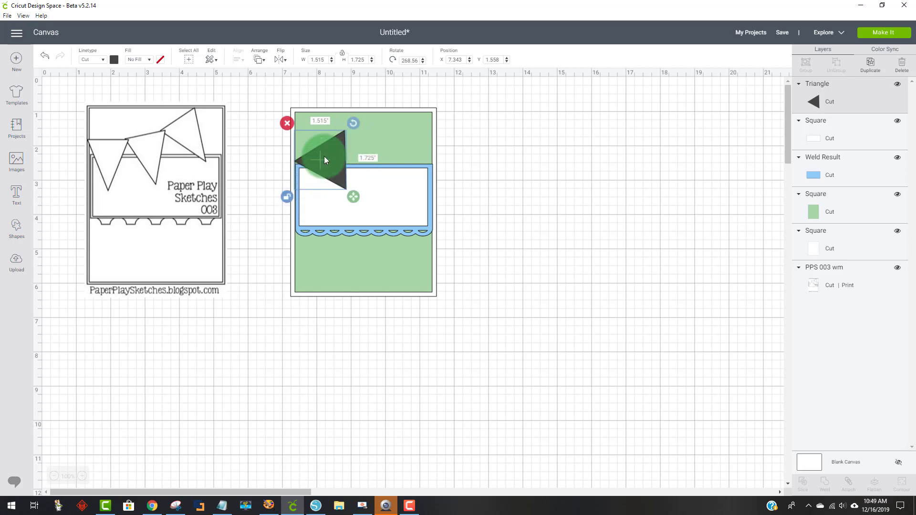
pyautogui.moveTo(353, 125); pyautogui.dragTo(353, 143)
pyautogui.click(497, 144)
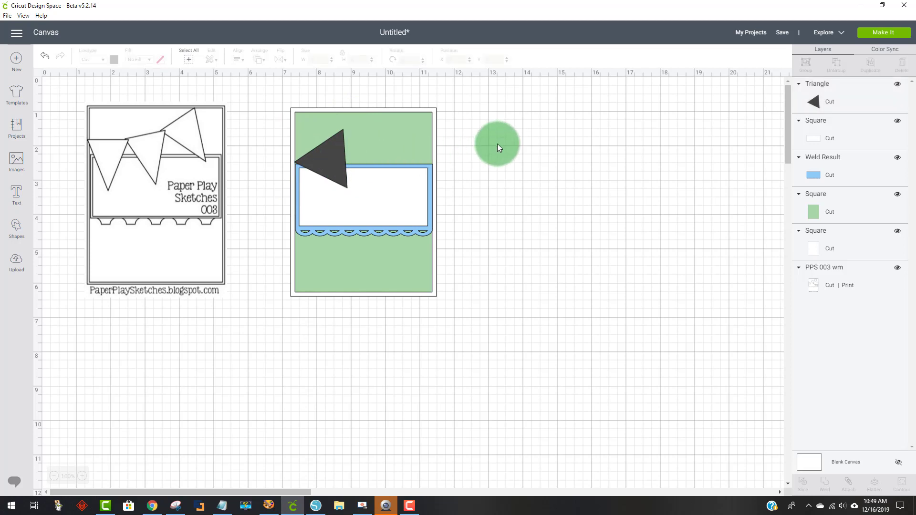
# Step: Move the triangle beside the card and reshape it into a narrower pennant of about 1.86 by 1.15 inches
pyautogui.click(336, 151)
pyautogui.moveTo(336, 149); pyautogui.dragTo(565, 149)
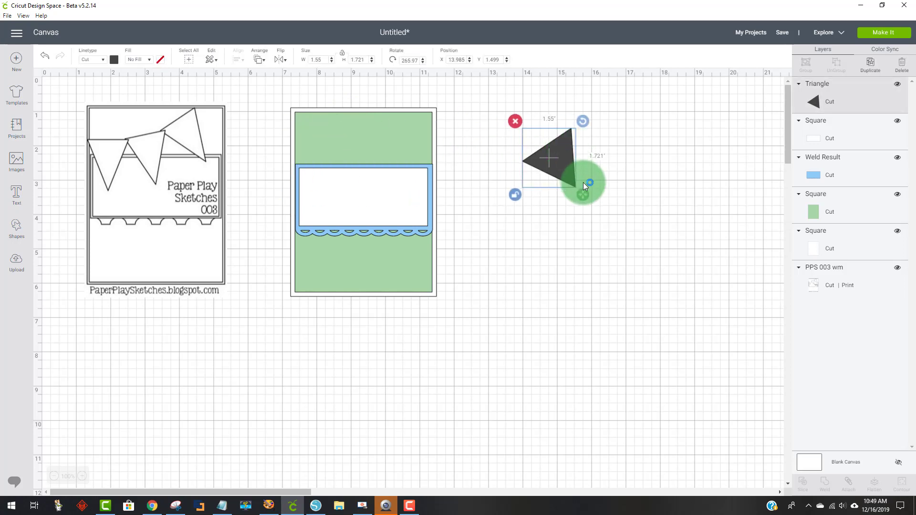
pyautogui.moveTo(583, 193); pyautogui.dragTo(594, 173)
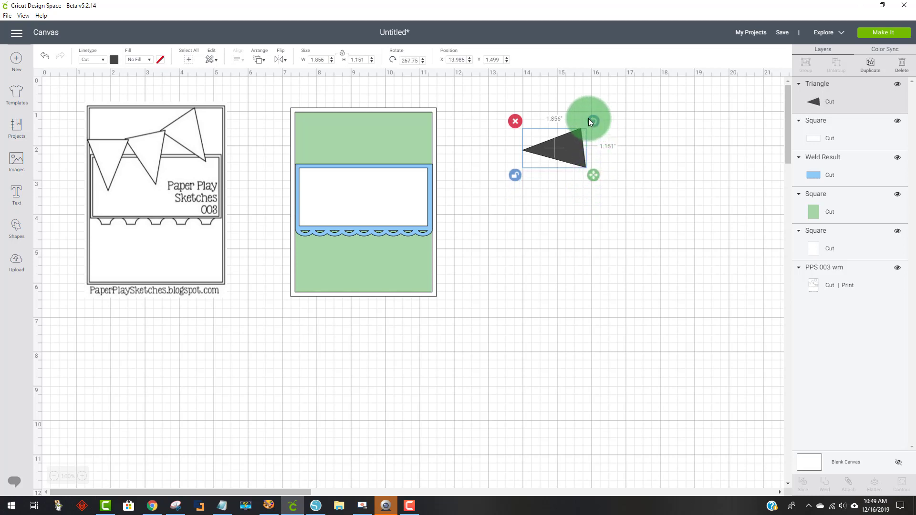
# Step: Place the pennant back at the card's upper left, turned to about 157° and sized about 1.35 by 1.83 inches
pyautogui.moveTo(590, 121); pyautogui.dragTo(483, 125)
pyautogui.moveTo(548, 145); pyautogui.dragTo(318, 167)
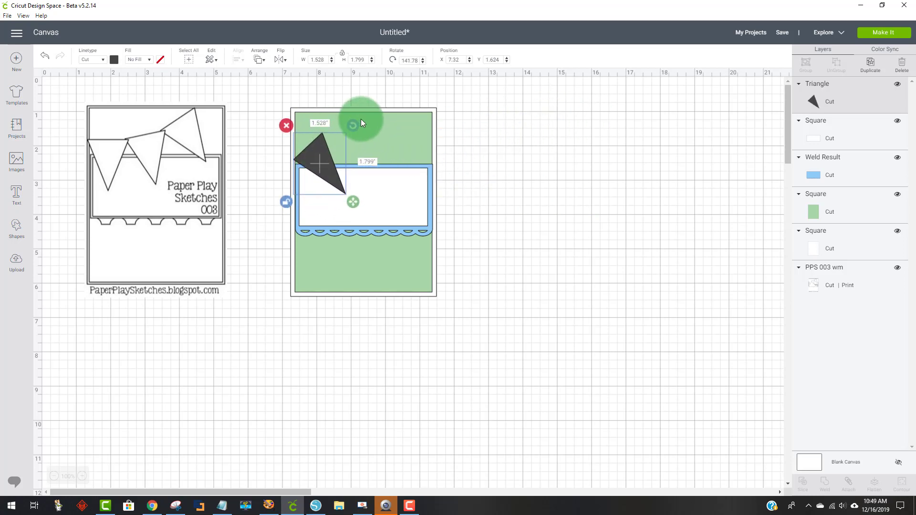
pyautogui.moveTo(361, 123)
pyautogui.mouseDown()
pyautogui.moveTo(372, 128)
pyautogui.moveTo(356, 140)
pyautogui.mouseUp()
pyautogui.moveTo(344, 208); pyautogui.dragTo(354, 205)
pyautogui.moveTo(365, 125); pyautogui.dragTo(362, 130)
pyautogui.click(329, 158)
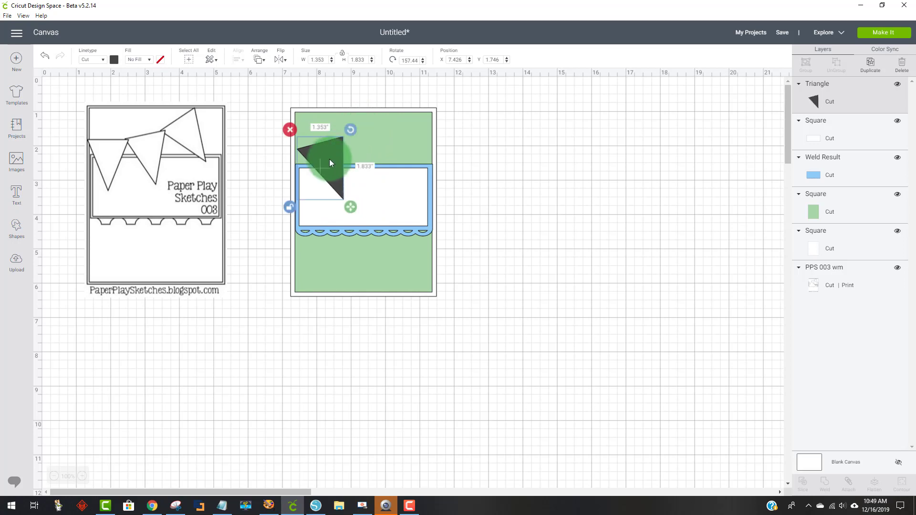
# Step: Shrink the pennant to about 1.12 by 1.49 inches and position it at about X 7.43, Y 1.84 inches
pyautogui.moveTo(329, 159)
pyautogui.mouseDown()
pyautogui.moveTo(328, 168)
pyautogui.moveTo(325, 158)
pyautogui.mouseUp()
pyautogui.moveTo(347, 130); pyautogui.dragTo(347, 131)
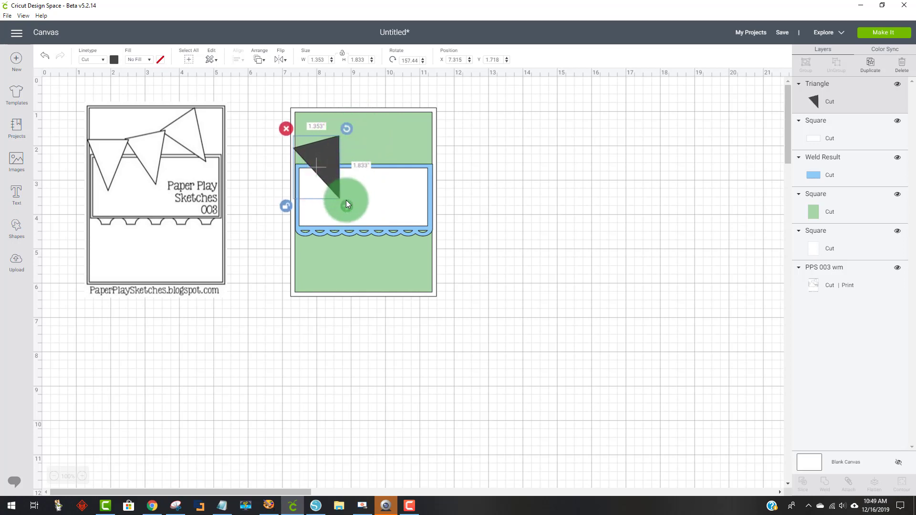
pyautogui.moveTo(346, 201); pyautogui.dragTo(338, 195)
pyautogui.moveTo(324, 156); pyautogui.dragTo(328, 161)
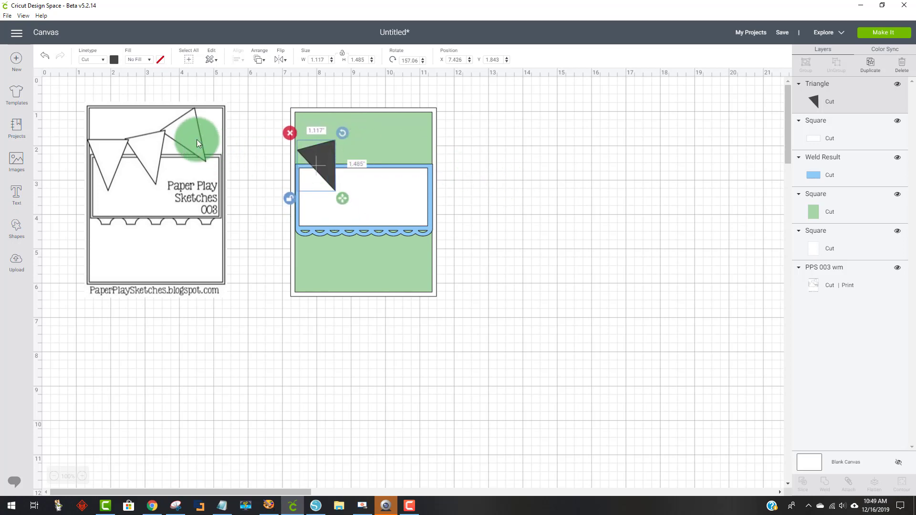
# Step: Colour the pennant and the scalloped piece the same dark blue
pyautogui.click(114, 60)
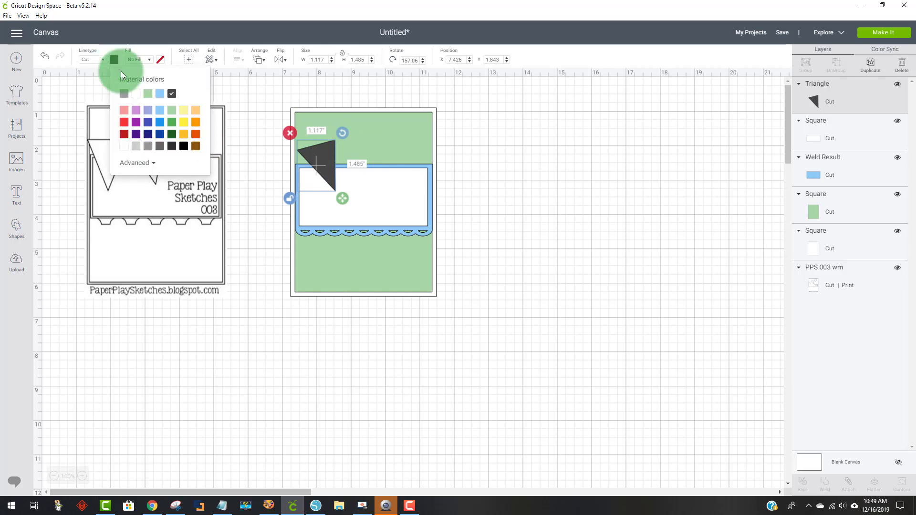
pyautogui.click(160, 136)
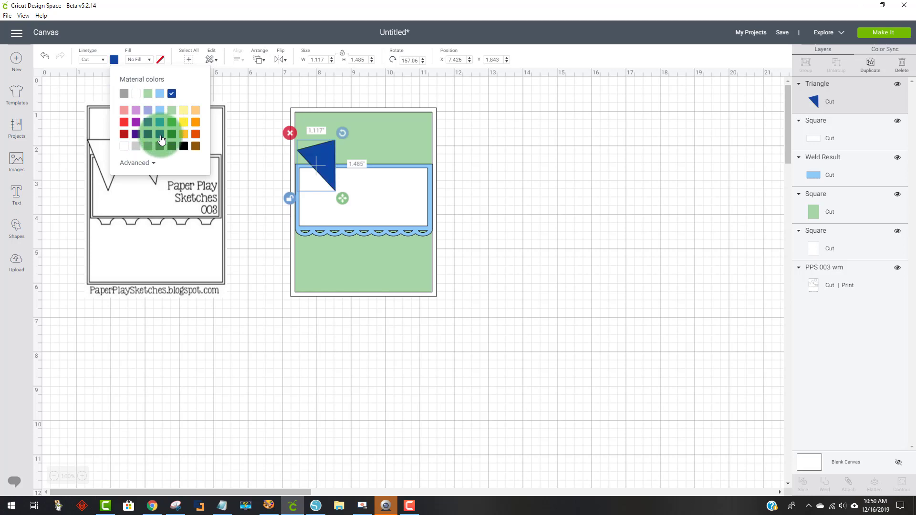
pyautogui.click(336, 269)
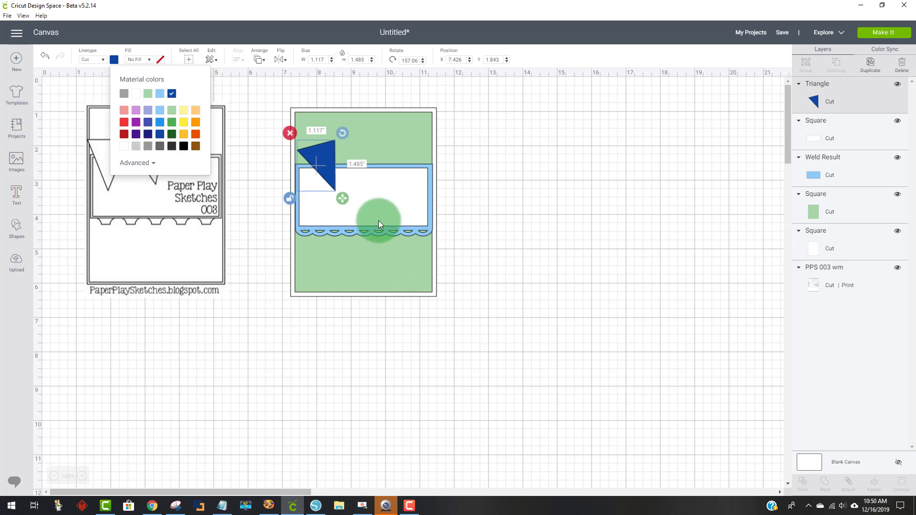
pyautogui.click(368, 231)
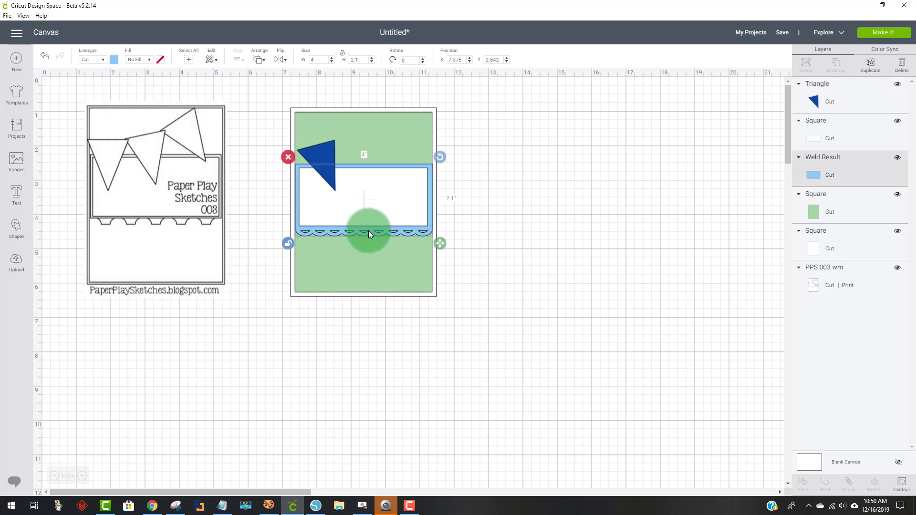
pyautogui.click(113, 59)
pyautogui.click(176, 92)
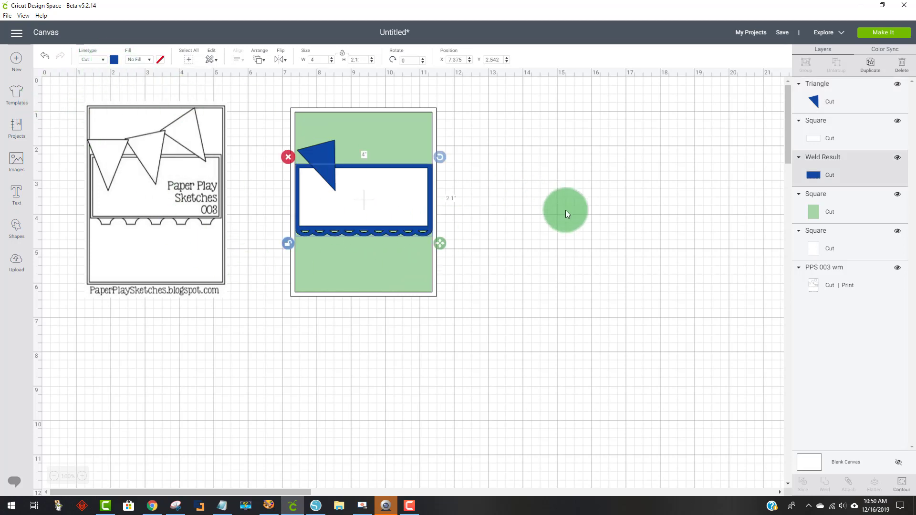
pyautogui.click(571, 210)
# Step: Recolour the large light green panel a brighter, darker green
pyautogui.click(426, 158)
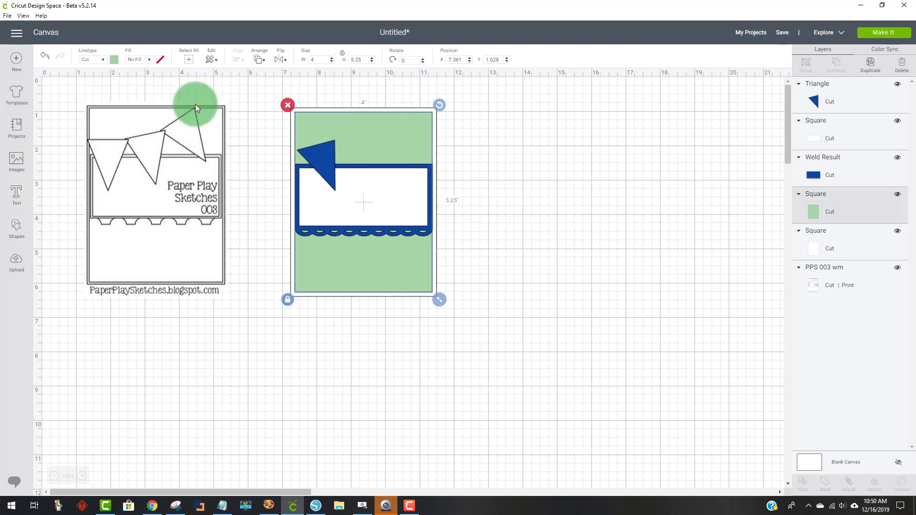
pyautogui.click(114, 60)
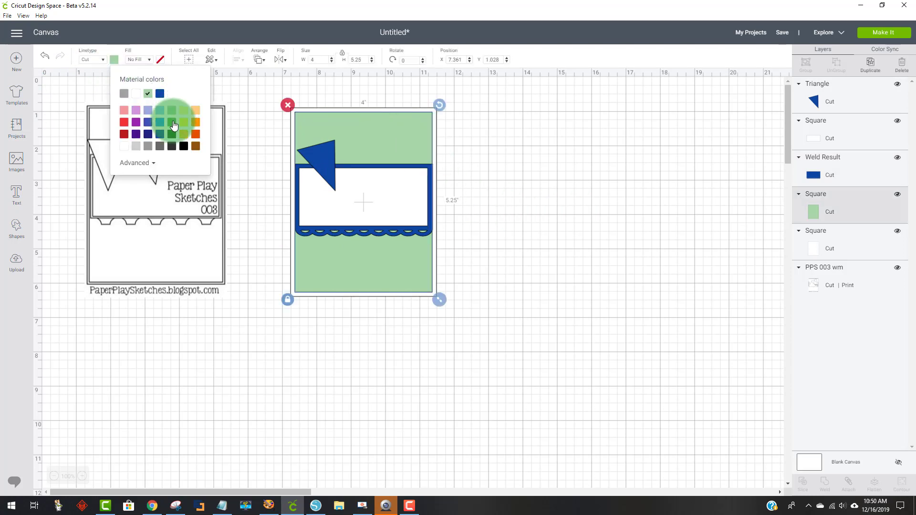
pyautogui.click(171, 122)
pyautogui.click(544, 201)
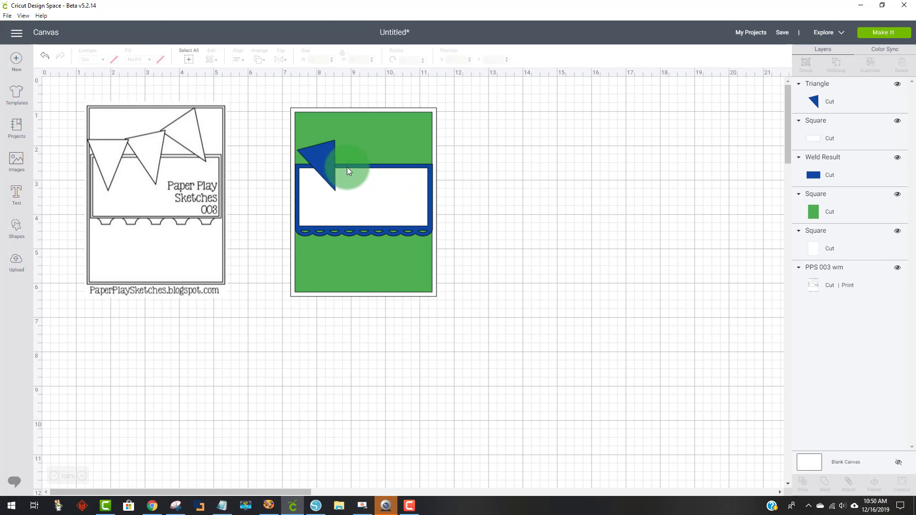
# Step: Tilt the blue pennant to about 148° so its outer corner meets the green panel's edge
pyautogui.click(327, 161)
pyautogui.moveTo(342, 134); pyautogui.dragTo(336, 128)
pyautogui.click(556, 153)
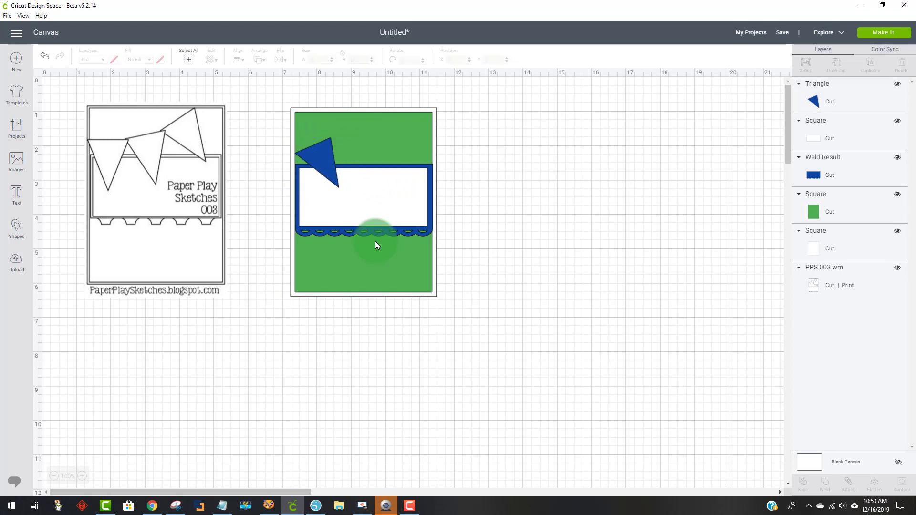
# Step: Duplicate the blue pennant twice to make three banners
pyautogui.click(318, 160)
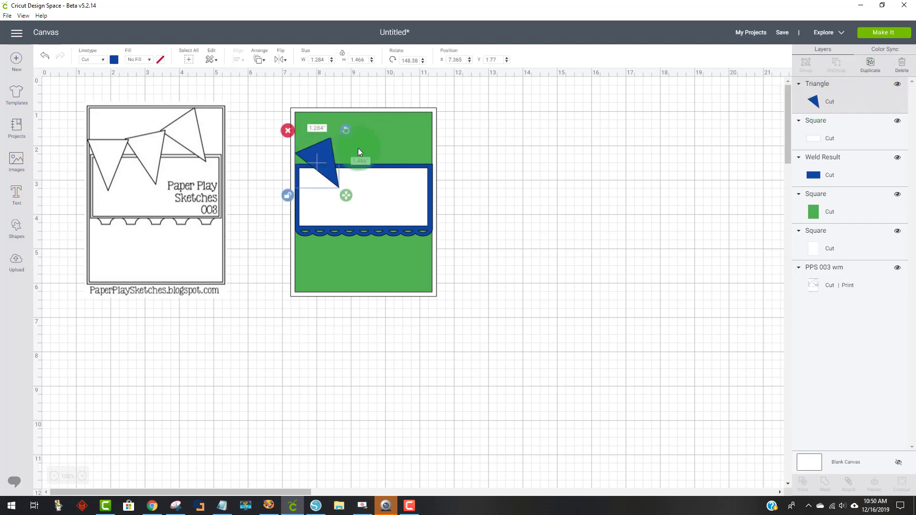
pyautogui.click(869, 66)
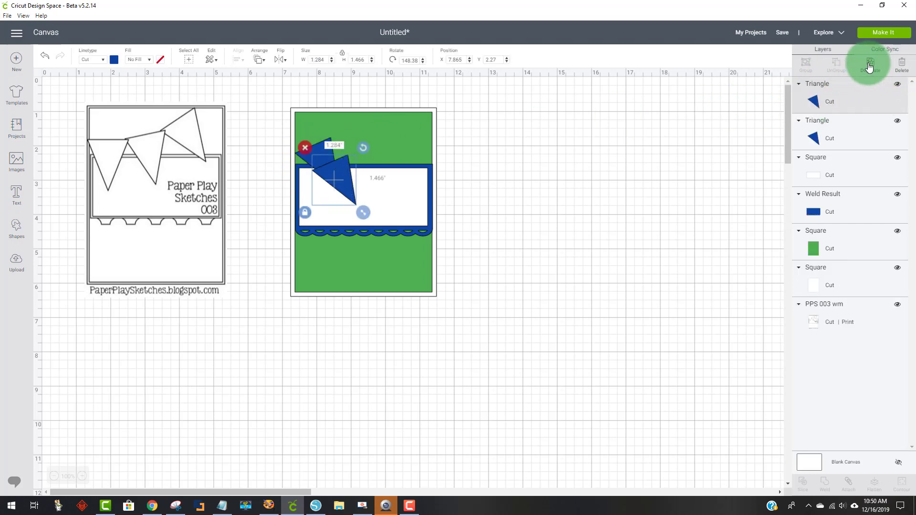
pyautogui.click(869, 66)
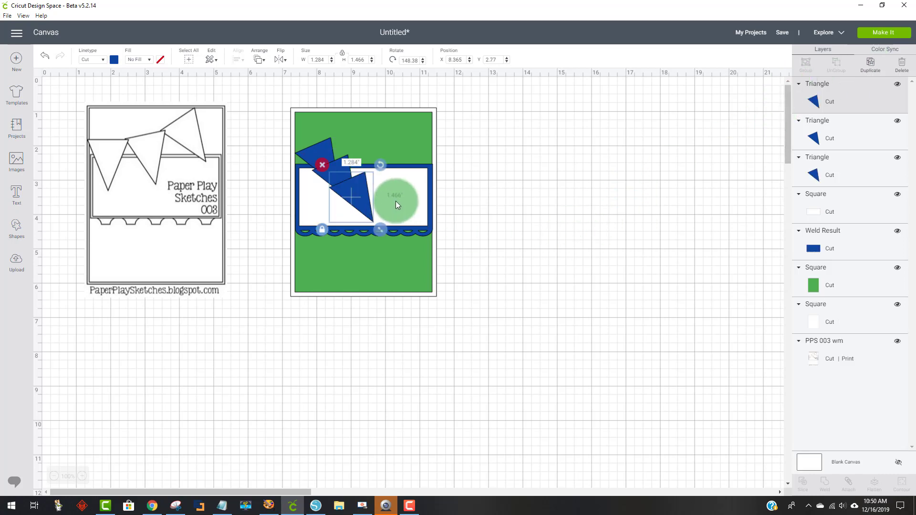
# Step: Turn one copy to about 162° near the card's upper edge, and place the other against the first pennant at about X 8.32, Y 1.34 inches
pyautogui.moveTo(362, 196); pyautogui.dragTo(477, 166)
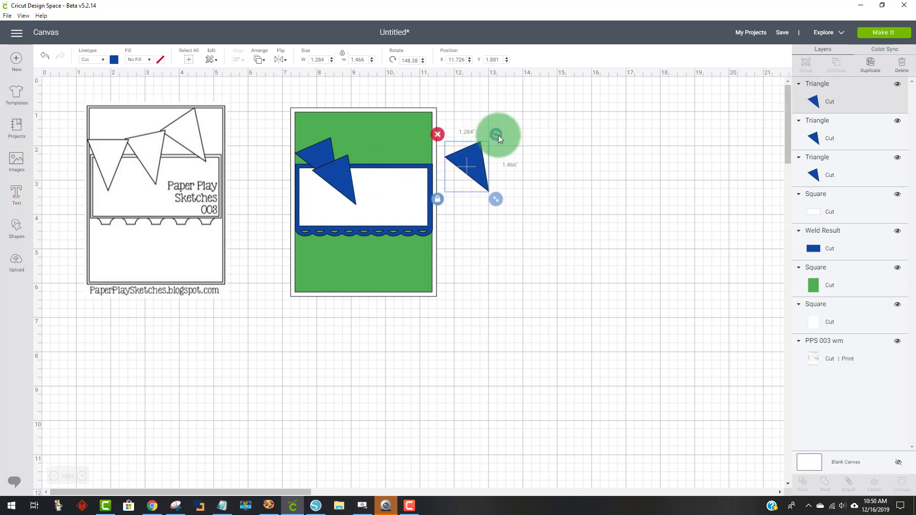
pyautogui.moveTo(498, 136); pyautogui.dragTo(510, 139)
pyautogui.moveTo(471, 162); pyautogui.dragTo(405, 99)
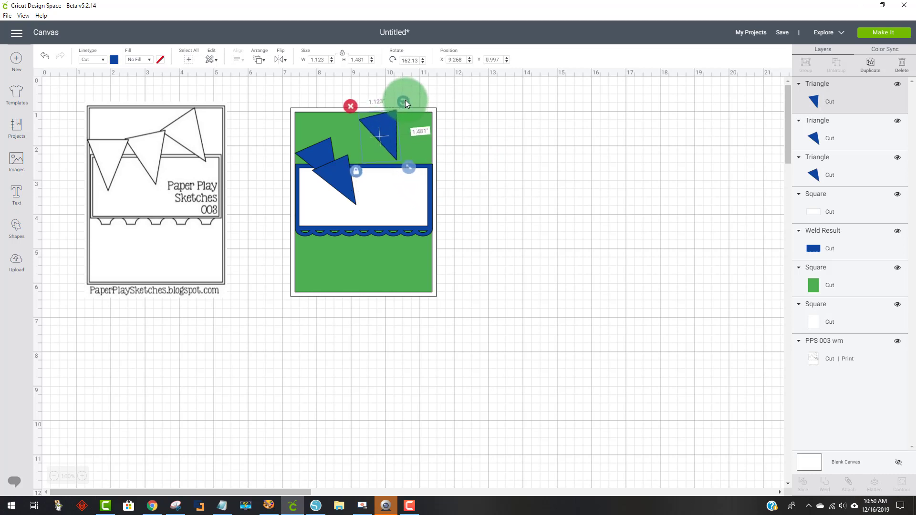
pyautogui.moveTo(336, 175); pyautogui.dragTo(353, 142)
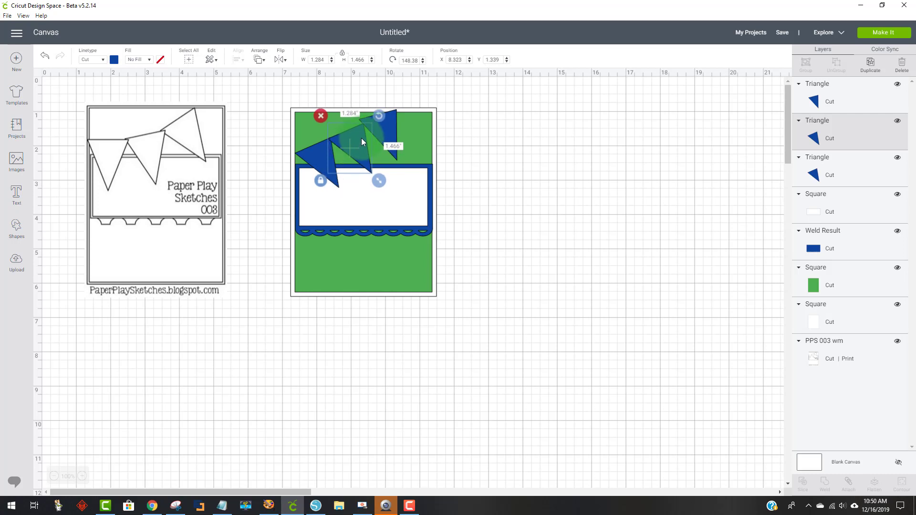
# Step: Rotate the uppermost pennant to about 141° and join it to the middle one at about X 9.05, Y 0.90 inches
pyautogui.click(381, 131)
pyautogui.moveTo(404, 107); pyautogui.dragTo(400, 87)
pyautogui.moveTo(389, 127); pyautogui.dragTo(371, 129)
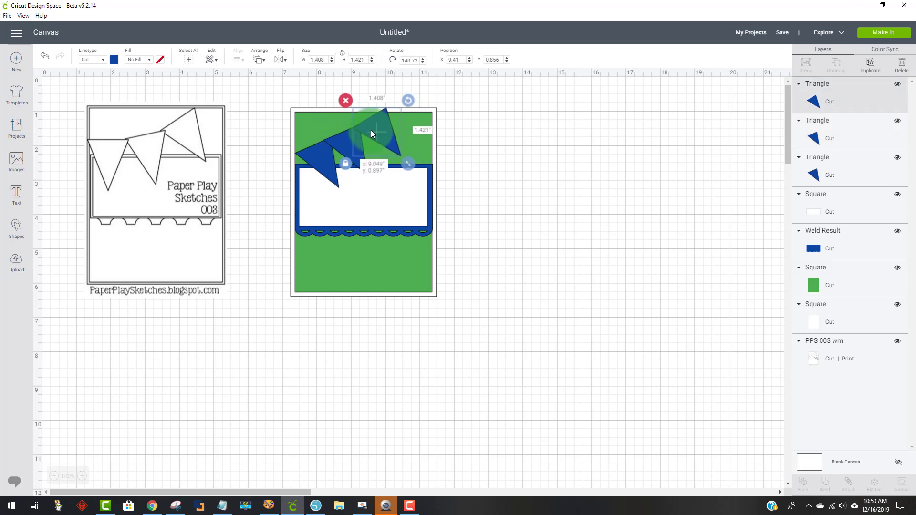
pyautogui.click(463, 144)
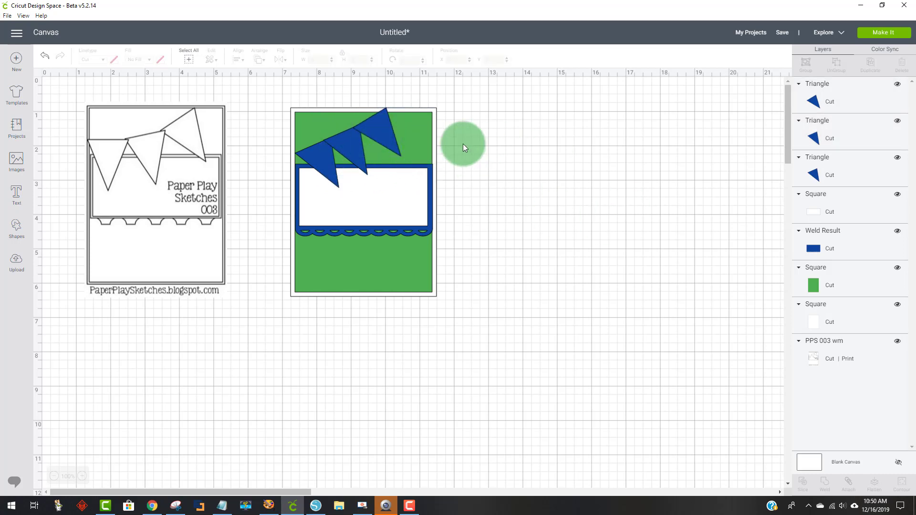
# Step: Set the uppermost pennant's fill to Print
pyautogui.click(390, 138)
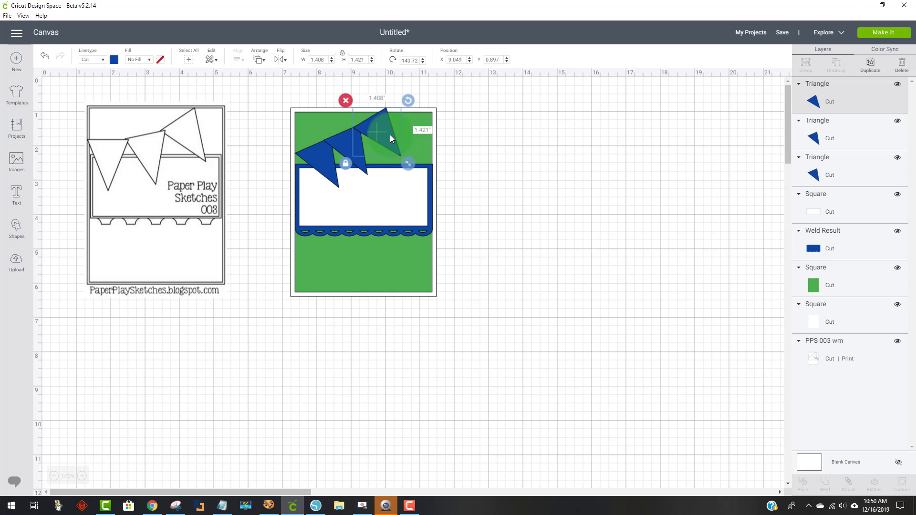
pyautogui.click(151, 61)
pyautogui.click(152, 83)
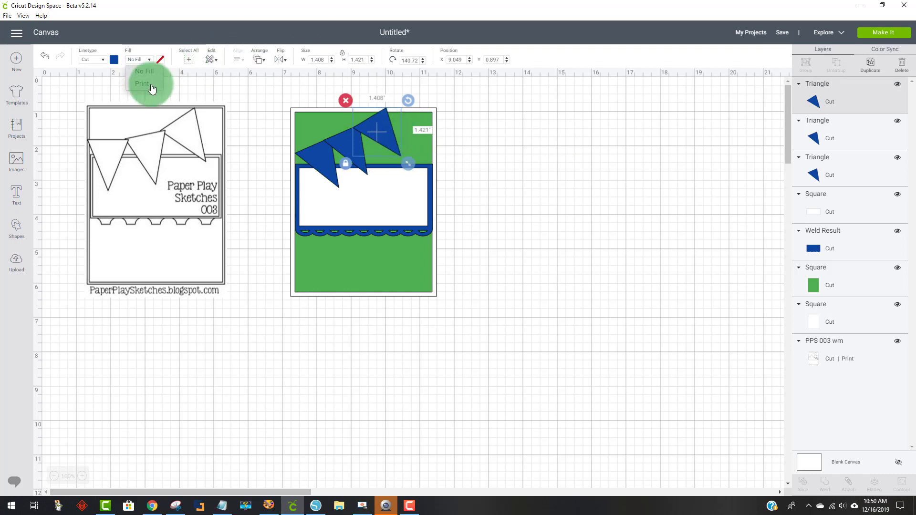
# Step: Try to fill the uppermost pennant with the multicoloured dot pattern
pyautogui.click(161, 59)
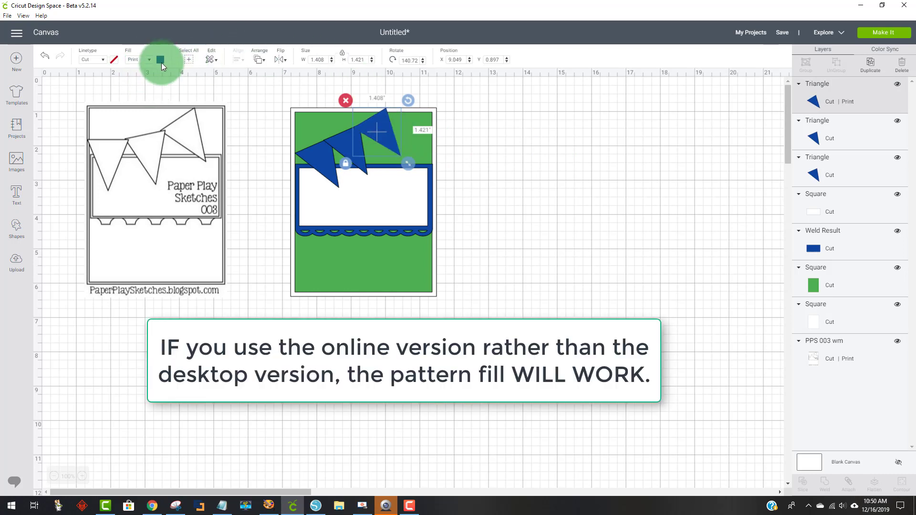
pyautogui.click(209, 96)
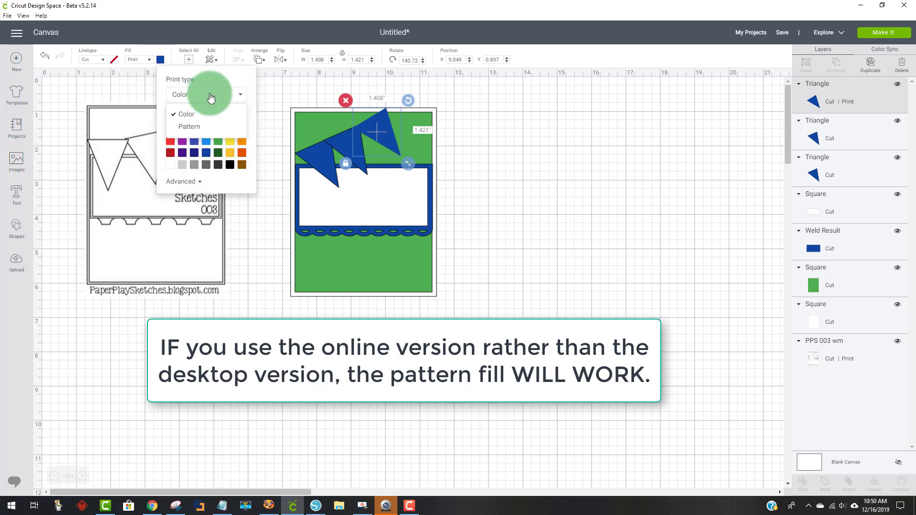
pyautogui.click(188, 118)
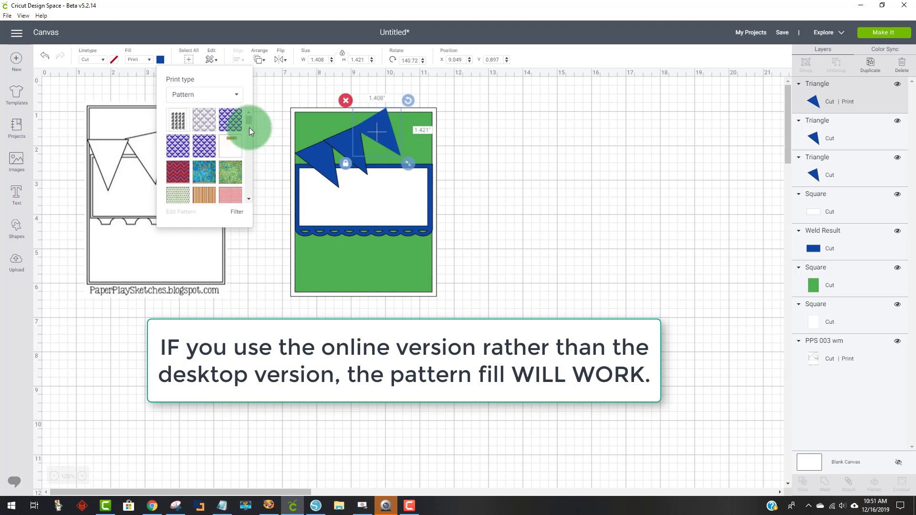
pyautogui.moveTo(249, 127); pyautogui.dragTo(247, 131)
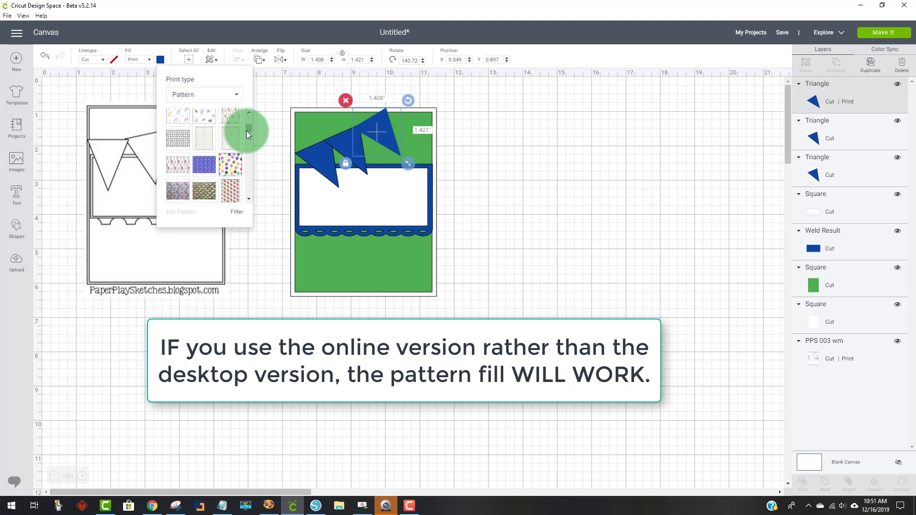
pyautogui.click(227, 164)
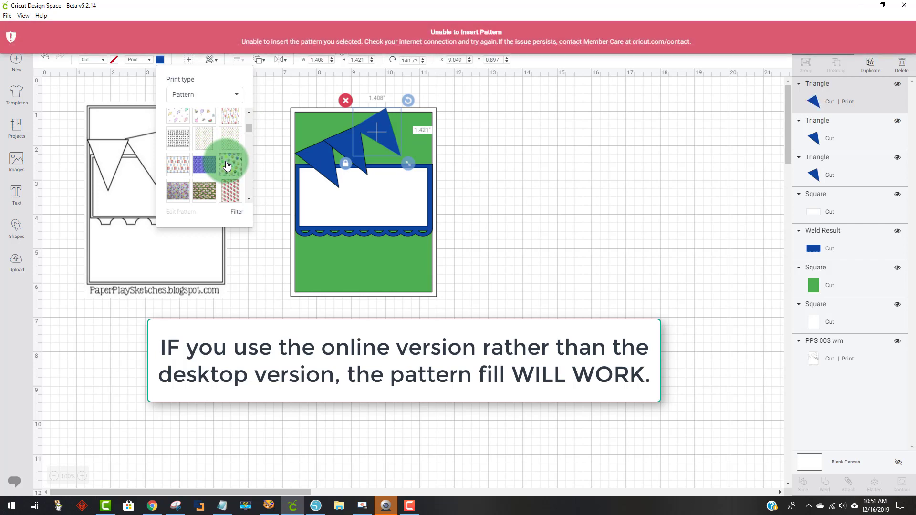
pyautogui.click(433, 79)
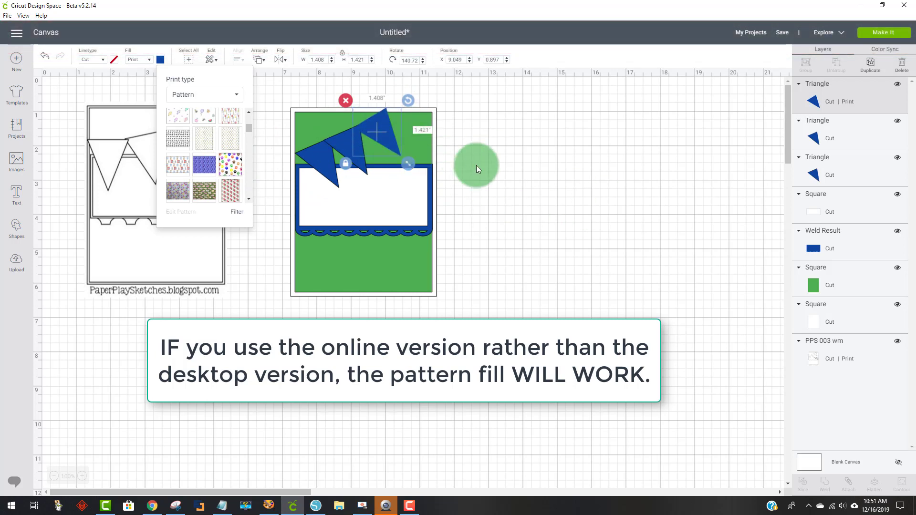
pyautogui.click(440, 107)
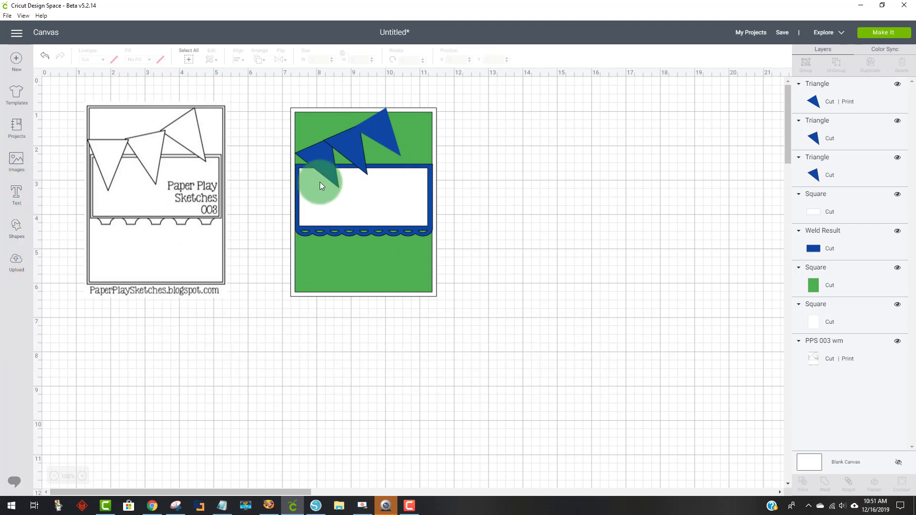
# Step: Insert a star, scale it to about 1.23 by 1.17 inches, and place it on the green panel's lower area at about X 7.56, Y 4.79
pyautogui.click(17, 231)
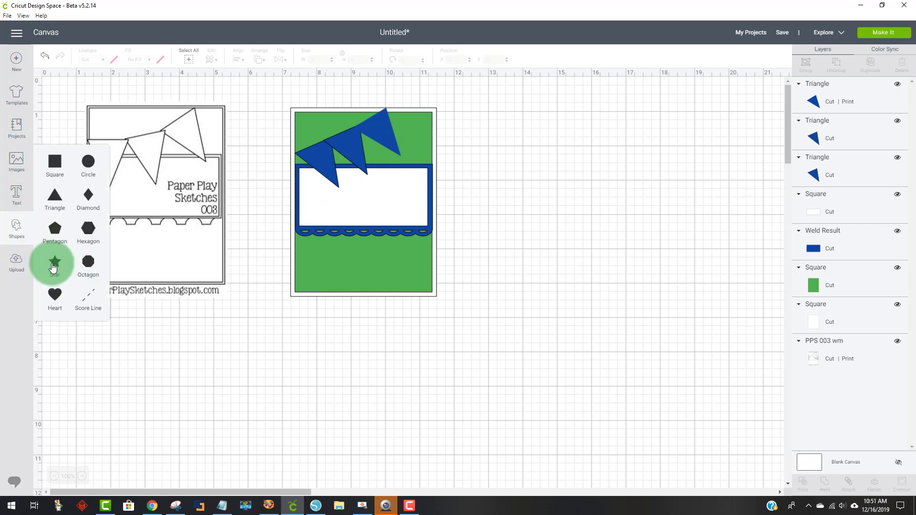
pyautogui.moveTo(315, 253); pyautogui.dragTo(321, 258)
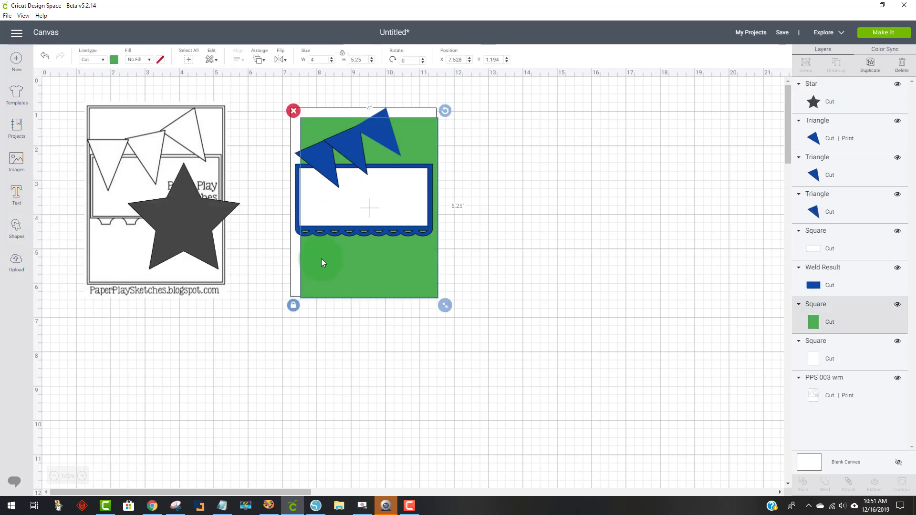
pyautogui.click(45, 57)
pyautogui.click(193, 241)
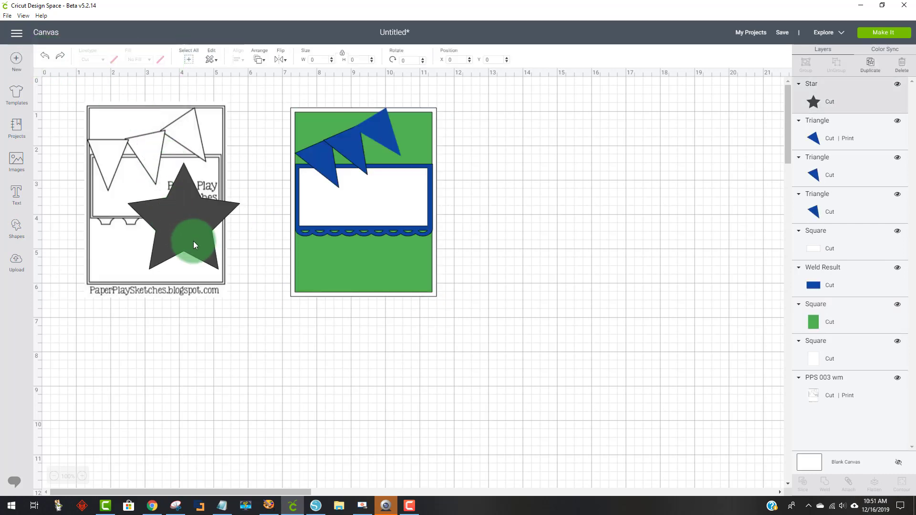
pyautogui.moveTo(237, 277); pyautogui.dragTo(178, 215)
pyautogui.moveTo(157, 201); pyautogui.dragTo(351, 288)
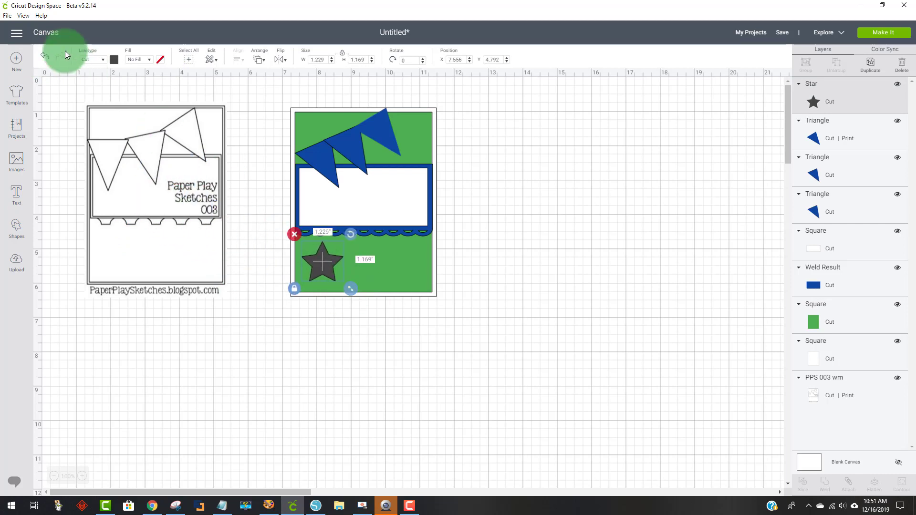
# Step: Colour the star bright yellow and make three duplicates of it
pyautogui.click(115, 61)
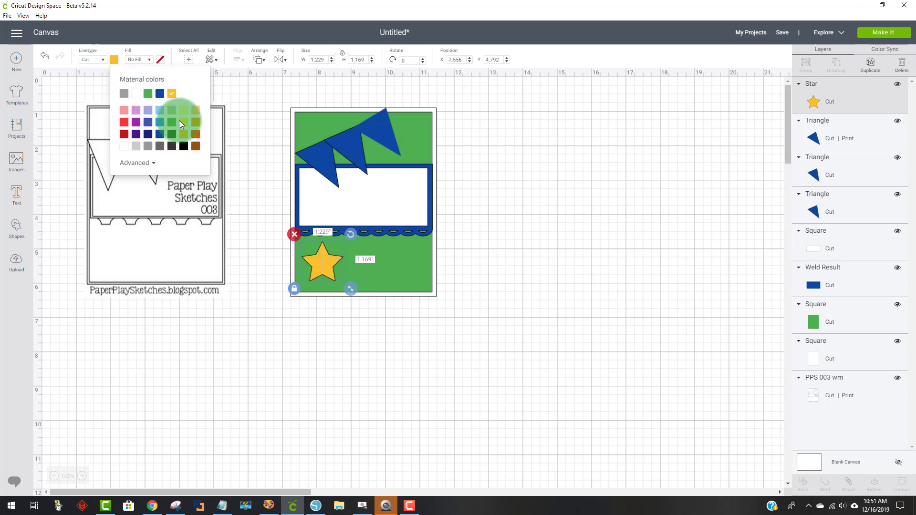
pyautogui.click(184, 122)
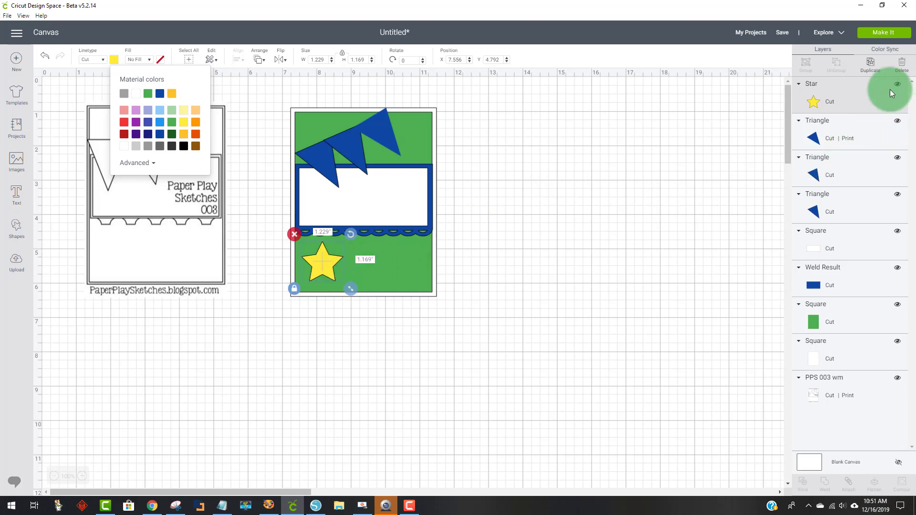
pyautogui.click(869, 64)
pyautogui.click(870, 64)
pyautogui.click(870, 65)
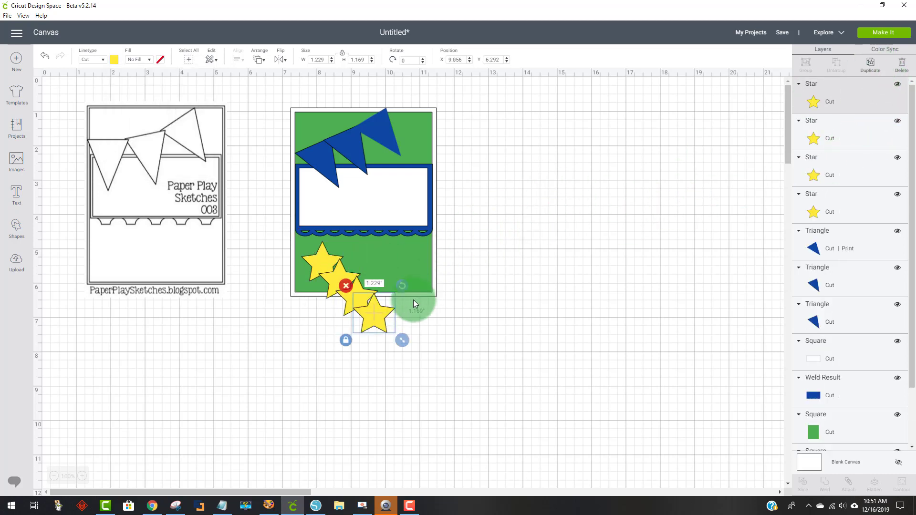
# Step: Scale one star copy to about 0.53 inches wide and place it on the first pennant at about X 7.82, Y 2.08
pyautogui.moveTo(373, 312); pyautogui.dragTo(322, 129)
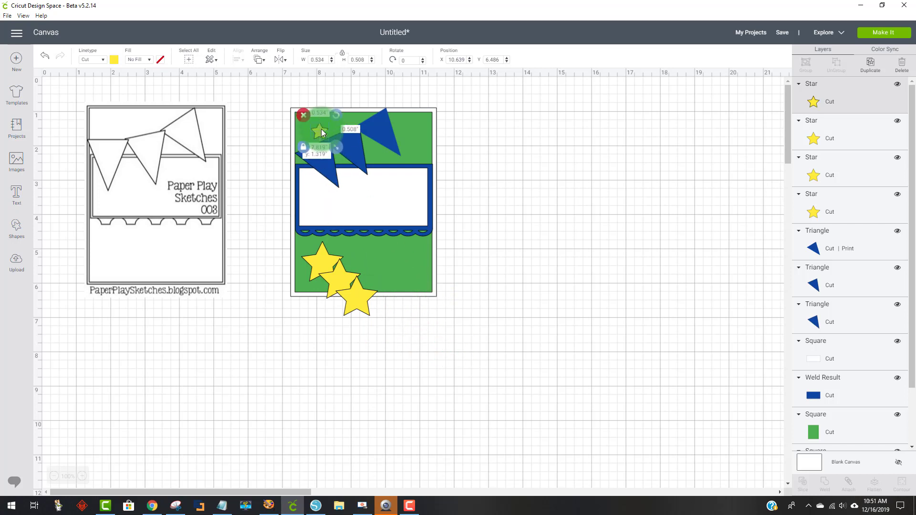
pyautogui.moveTo(321, 161); pyautogui.dragTo(322, 159)
pyautogui.click(394, 292)
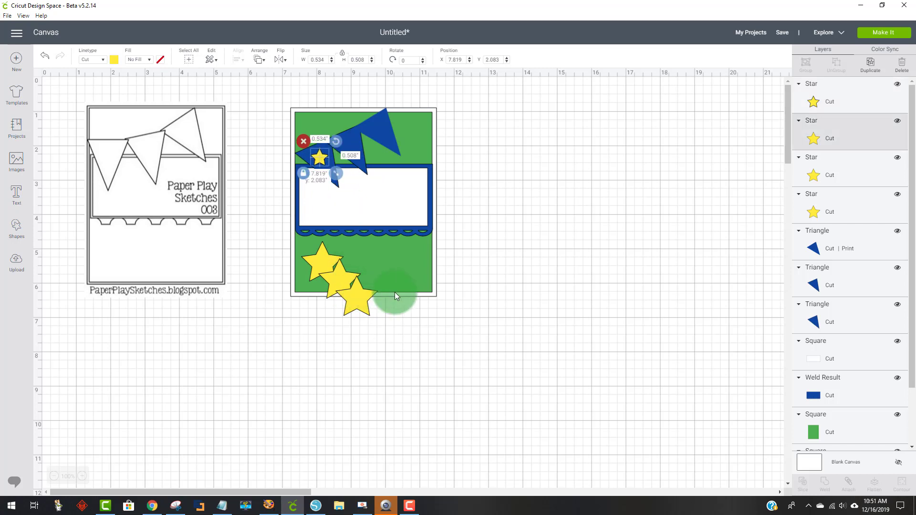
# Step: Shrink the other two star copies and place one on the middle pennant and one, about 0.45 inches wide, on the uppermost pennant
pyautogui.moveTo(360, 291); pyautogui.dragTo(501, 267)
pyautogui.moveTo(525, 298); pyautogui.dragTo(344, 147)
pyautogui.moveTo(337, 278); pyautogui.dragTo(382, 132)
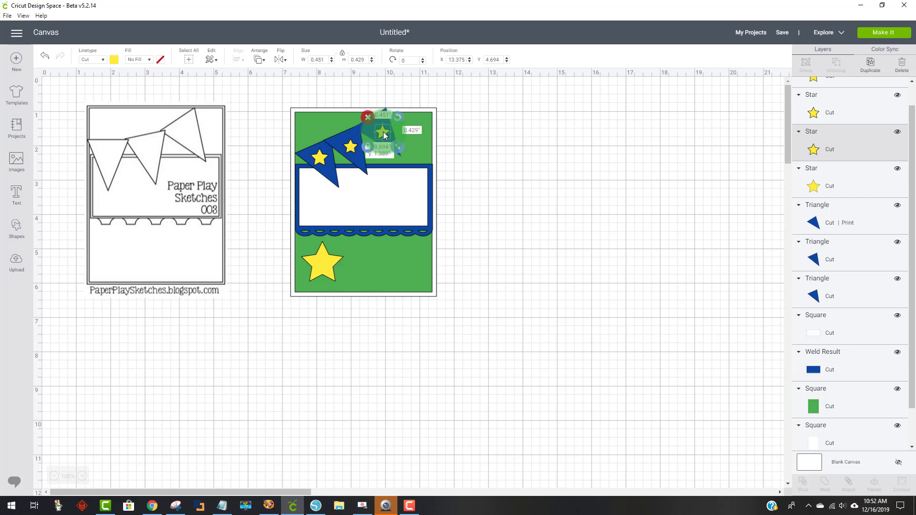
pyautogui.click(598, 261)
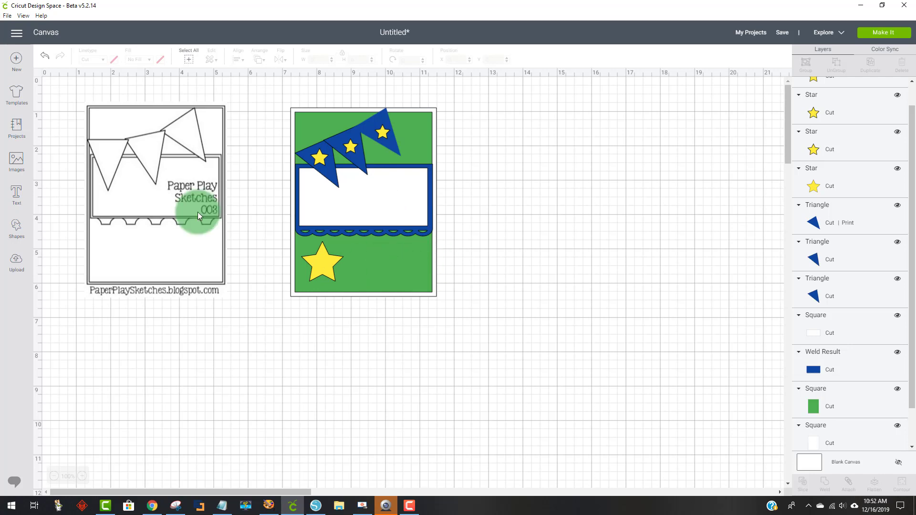
# Step: Move the white rectangle off the card onto the blank canvas beside it, at about X 12.83 inches
pyautogui.click(19, 193)
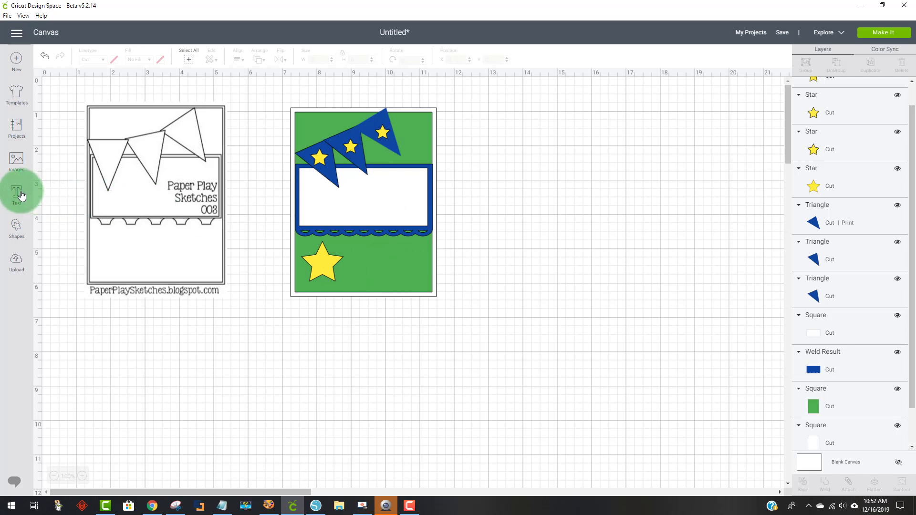
pyautogui.click(349, 232)
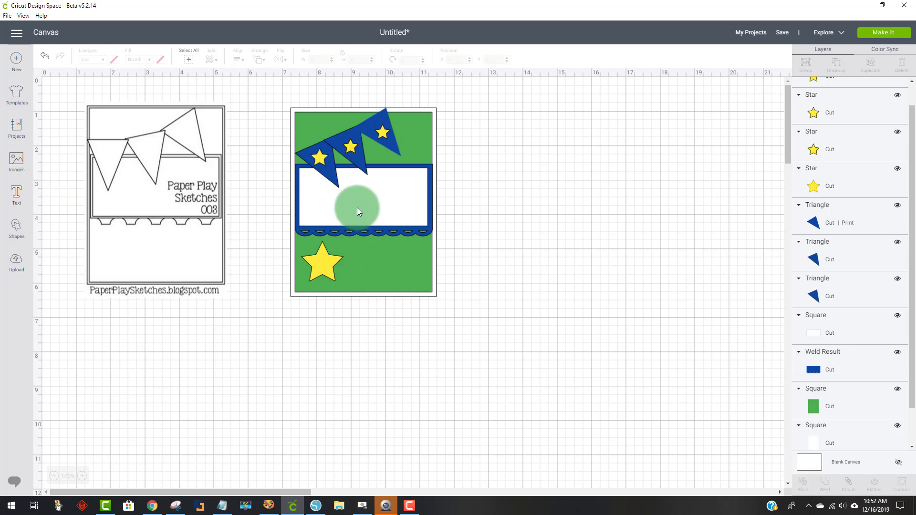
pyautogui.moveTo(357, 208); pyautogui.dragTo(542, 206)
# Step: Add the two-line text "You're a / Winner!" and scale it to about 3.08 inches wide over the white rectangle
pyautogui.click(19, 196)
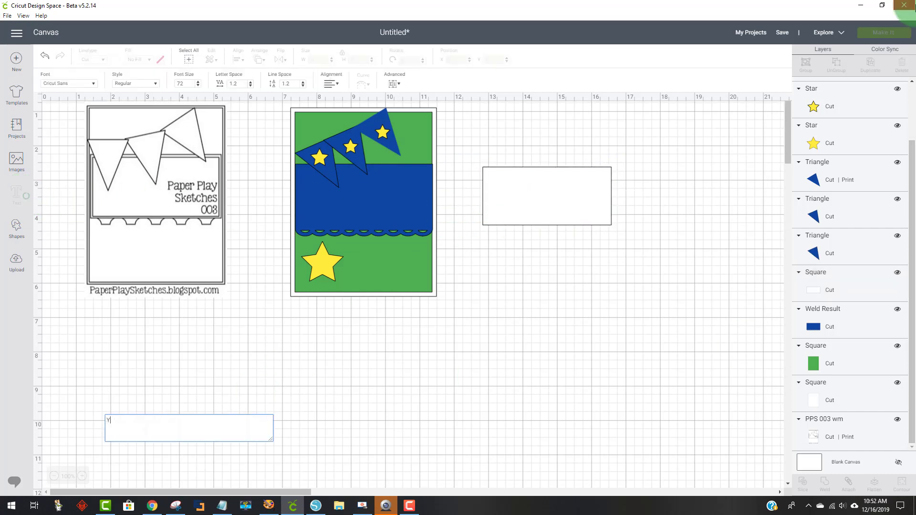
pyautogui.write("You're")
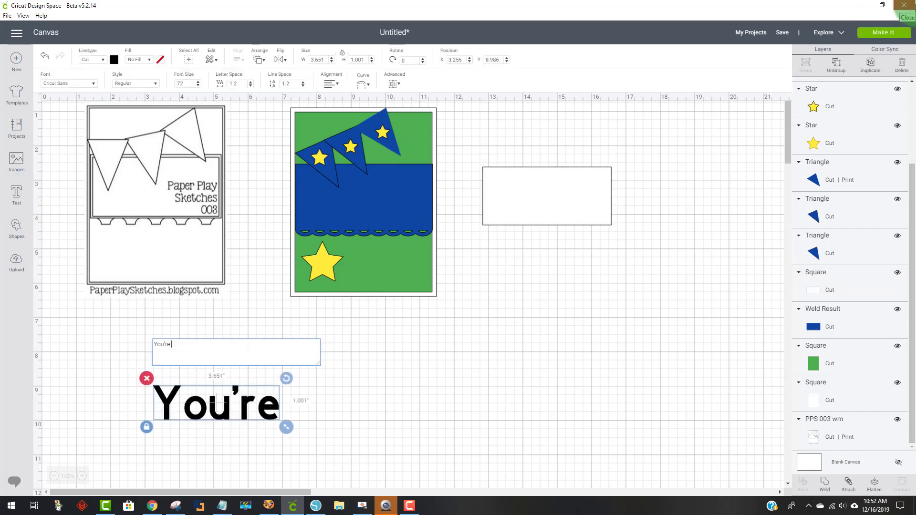
pyautogui.write(' a ')
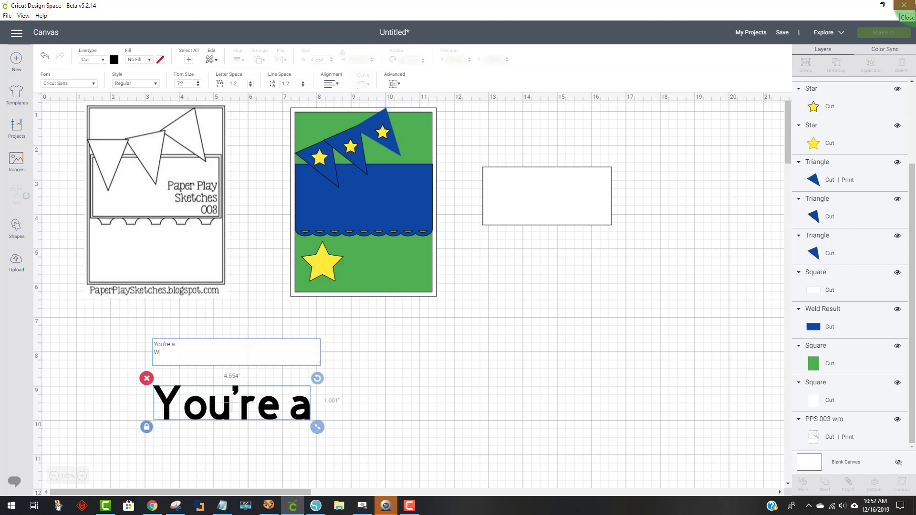
pyautogui.write('Winner!')
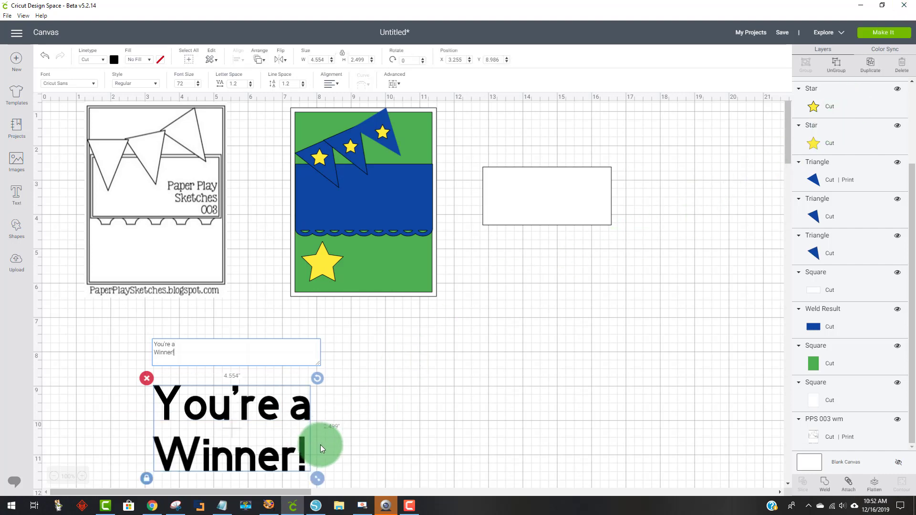
pyautogui.click(356, 439)
pyautogui.click(295, 451)
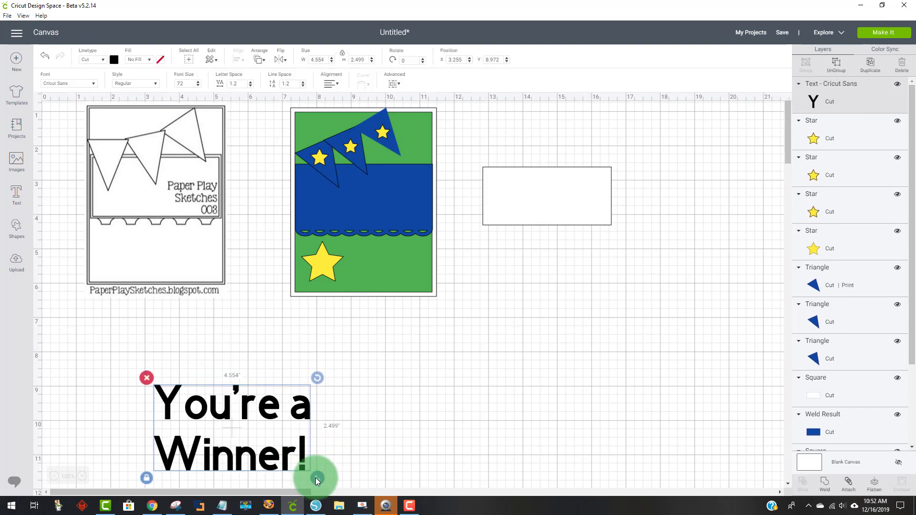
pyautogui.moveTo(316, 479); pyautogui.dragTo(569, 218)
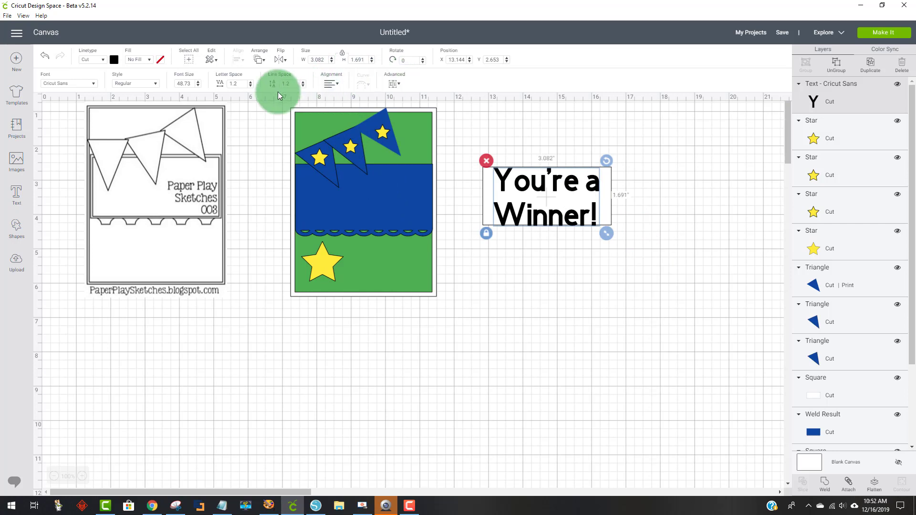
# Step: Tighten the greeting's line spacing until the two-line text is about 1.42 inches high
pyautogui.click(303, 85)
pyautogui.click(303, 86)
pyautogui.click(302, 86)
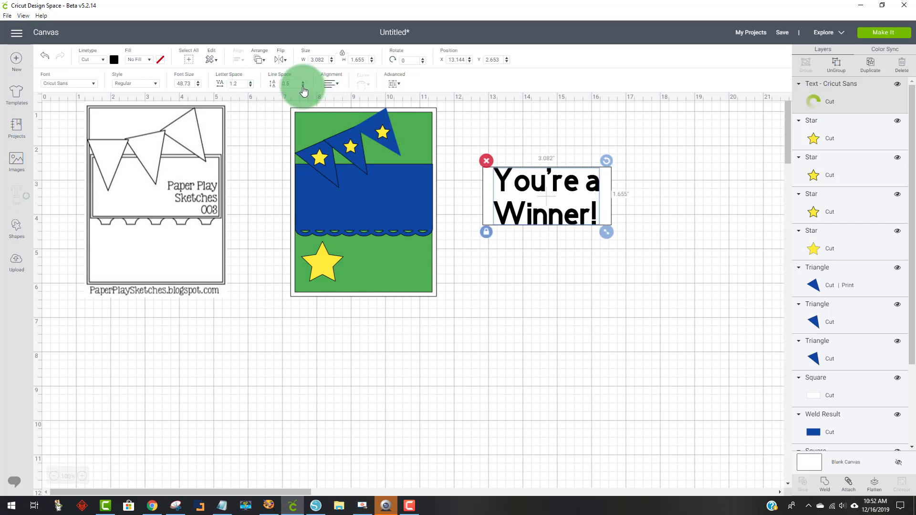
pyautogui.click(303, 86)
pyautogui.click(302, 86)
pyautogui.click(302, 86)
pyautogui.click(302, 86)
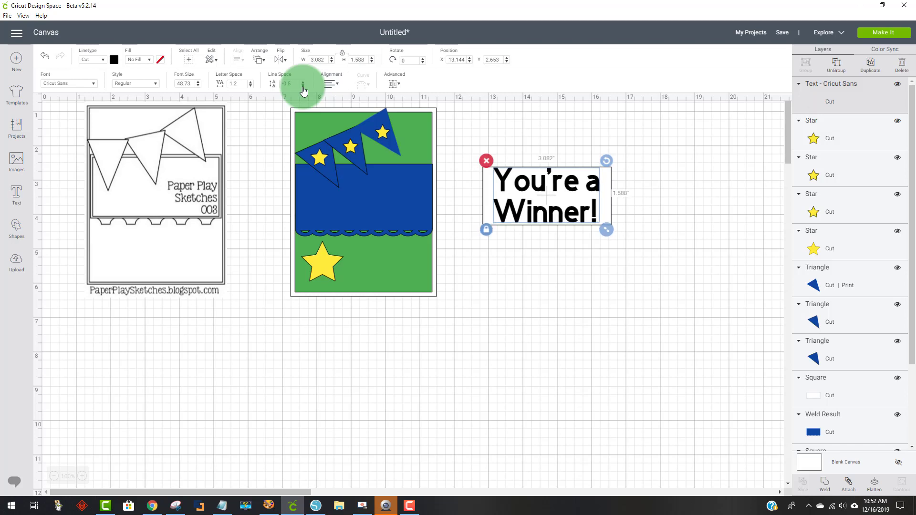
pyautogui.click(302, 86)
pyautogui.click(303, 86)
pyautogui.click(303, 86)
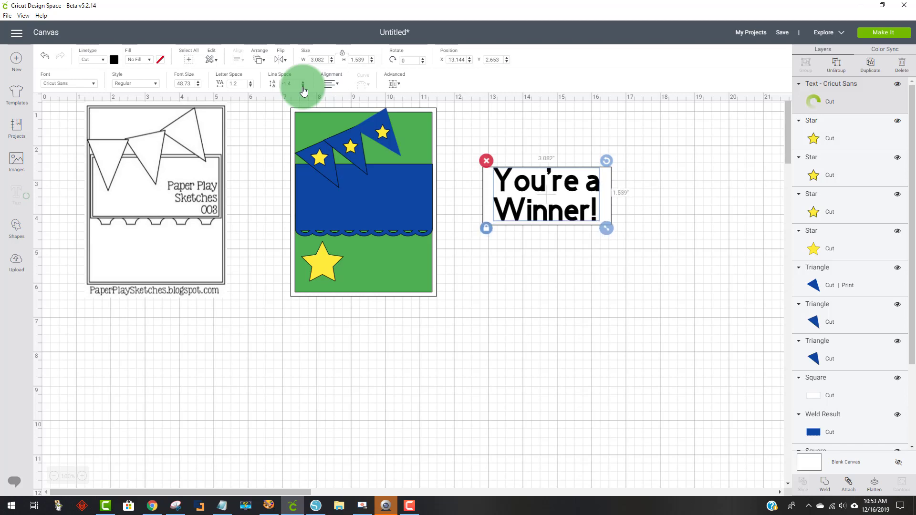
pyautogui.click(302, 85)
pyautogui.click(303, 85)
pyautogui.click(303, 86)
pyautogui.click(303, 86)
pyautogui.click(303, 86)
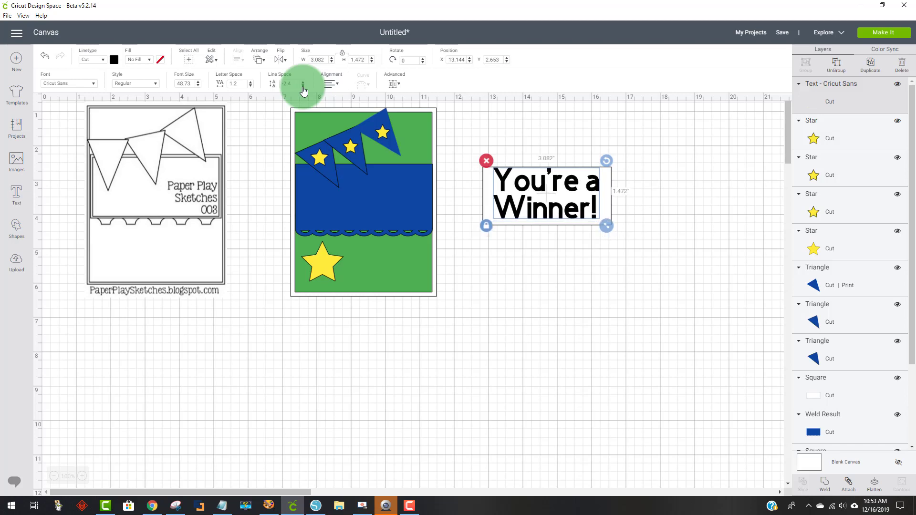
pyautogui.click(302, 86)
pyautogui.click(302, 86)
pyautogui.click(303, 86)
pyautogui.click(303, 86)
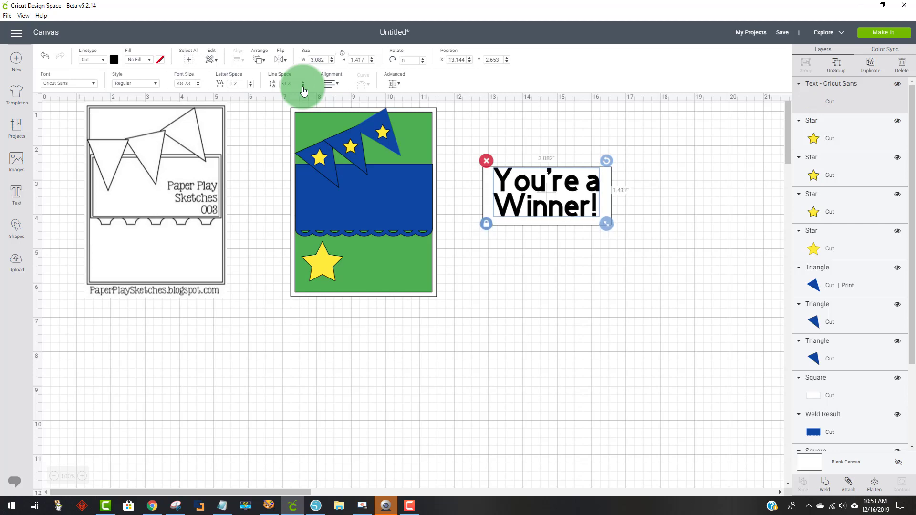
# Step: Centre the greeting text inside the white rectangle
pyautogui.click(731, 298)
pyautogui.click(561, 247)
pyautogui.moveTo(545, 209); pyautogui.dragTo(542, 214)
pyautogui.click(586, 250)
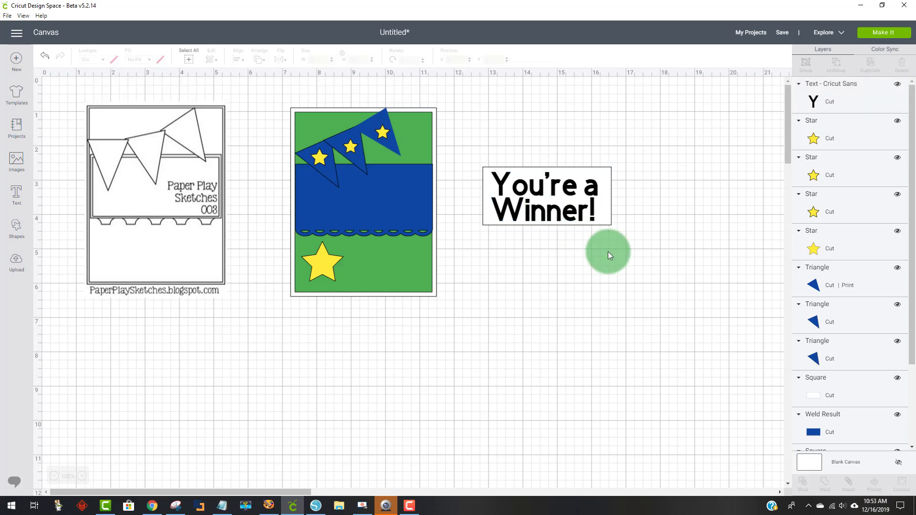
# Step: Flatten the greeting with the white rectangle and place it back on the blue scalloped piece at about X 7.47, Y 2.67 inches
pyautogui.moveTo(647, 255); pyautogui.dragTo(466, 139)
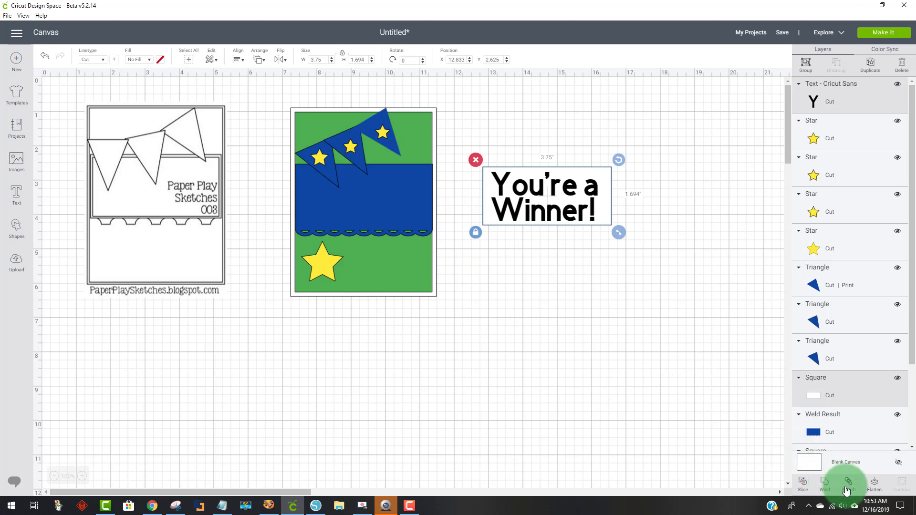
pyautogui.click(874, 489)
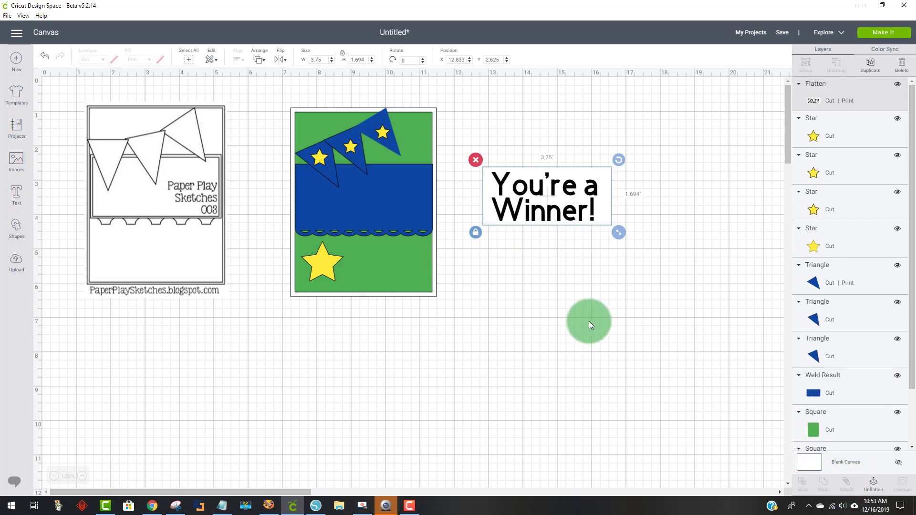
pyautogui.moveTo(539, 215); pyautogui.dragTo(352, 215)
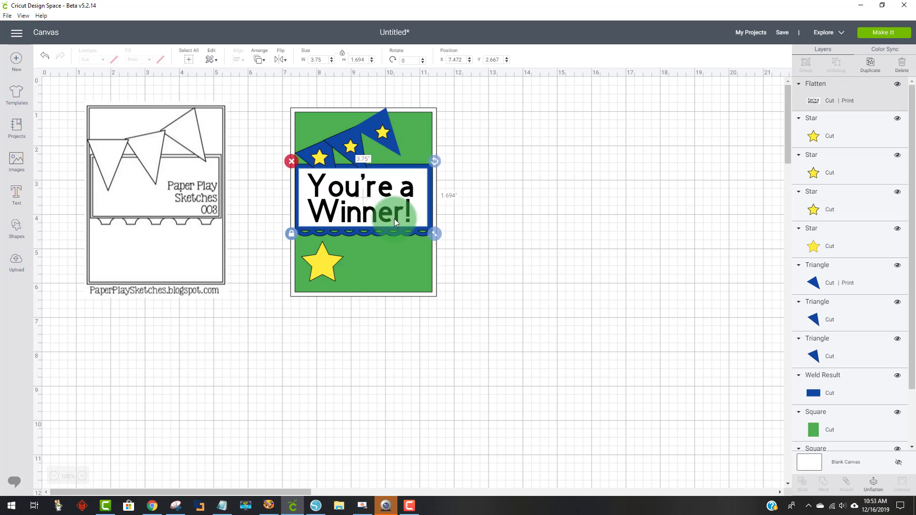
pyautogui.click(497, 257)
# Step: Duplicate the large star twice and space the three stars evenly in a row across the green panel's lower area
pyautogui.click(325, 277)
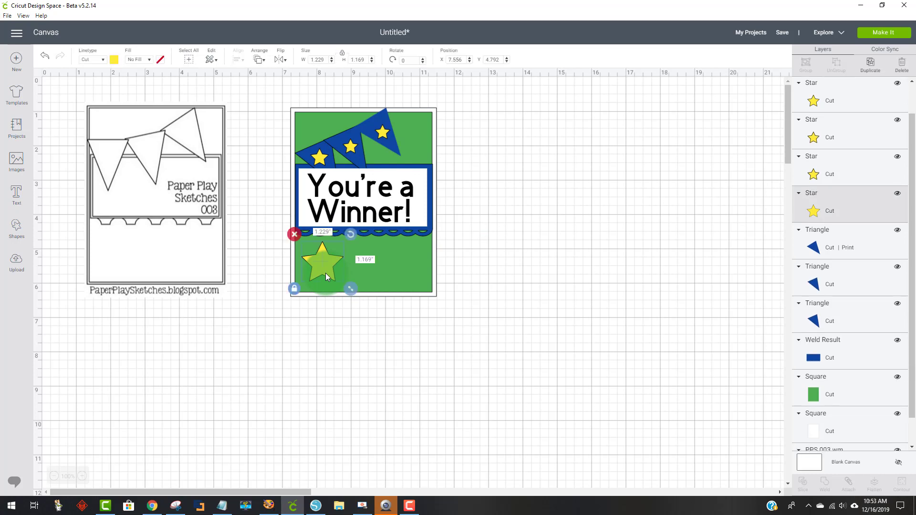
pyautogui.click(867, 70)
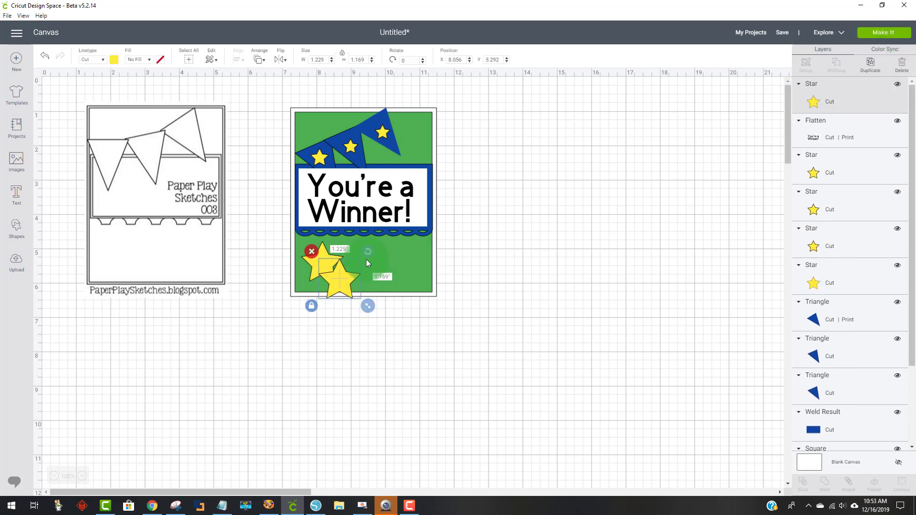
pyautogui.moveTo(348, 261); pyautogui.dragTo(372, 261)
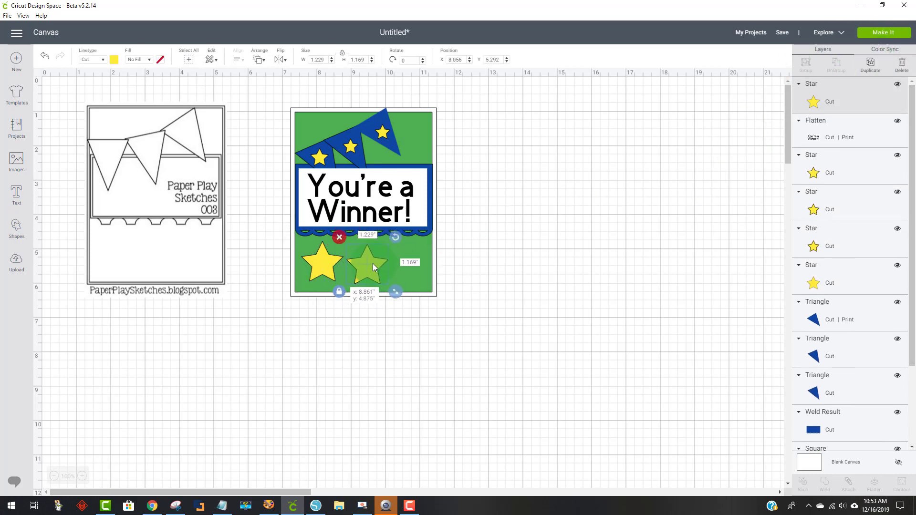
pyautogui.click(870, 63)
pyautogui.moveTo(399, 286); pyautogui.dragTo(415, 264)
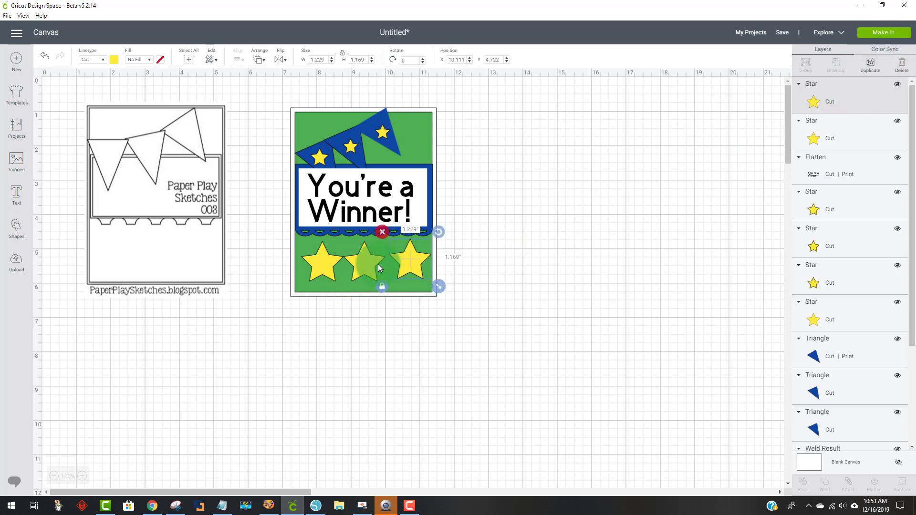
pyautogui.click(335, 263)
pyautogui.click(362, 268)
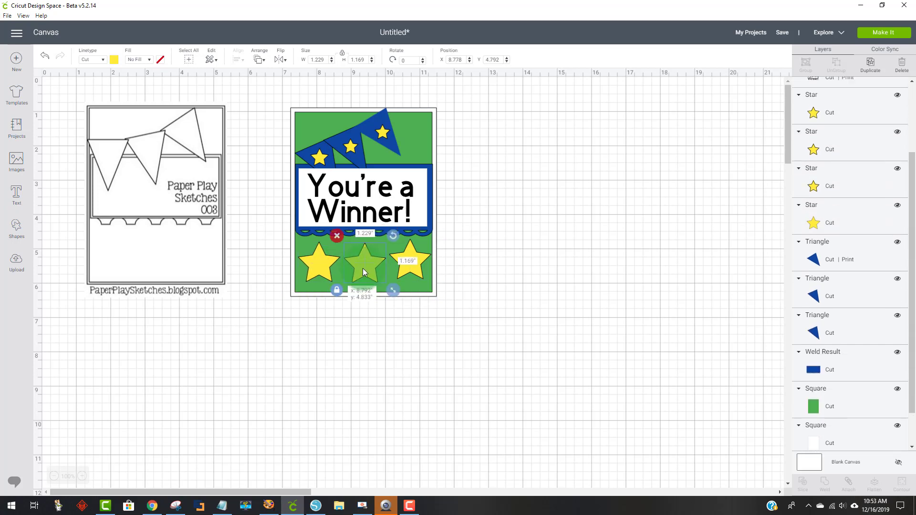
# Step: Place a star copy about 0.65 inches wide in the green panel's upper-right corner and a duplicate of it near the upper-left corner
pyautogui.moveTo(408, 269); pyautogui.dragTo(420, 136)
pyautogui.click(875, 68)
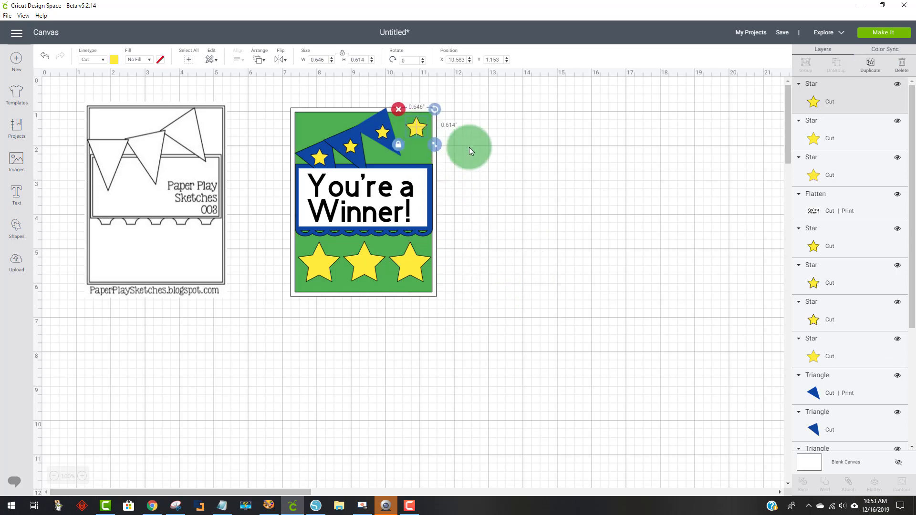
pyautogui.click(875, 67)
pyautogui.moveTo(441, 147); pyautogui.dragTo(322, 123)
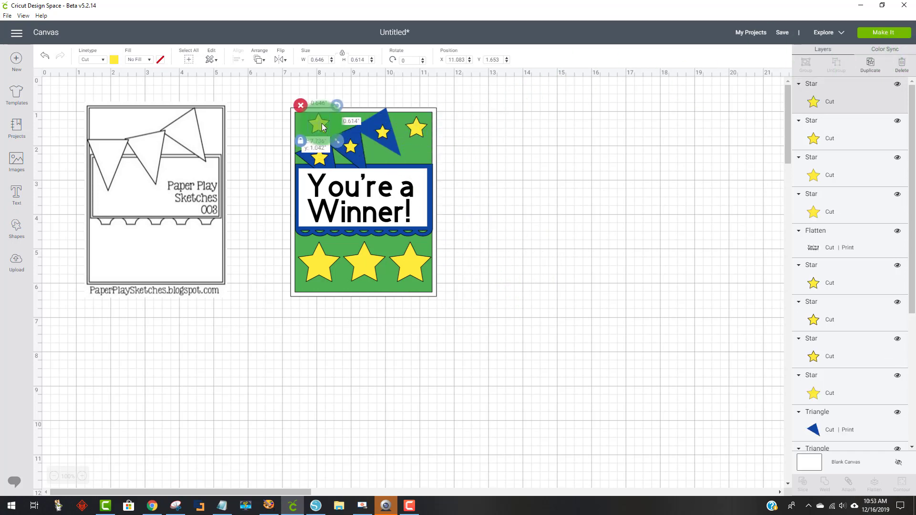
# Step: Nudge the upper-right star to about X 10.63, Y 1.36 and the lowest pennant's star to about X 7.82, Y 2.08 inches
pyautogui.click(420, 136)
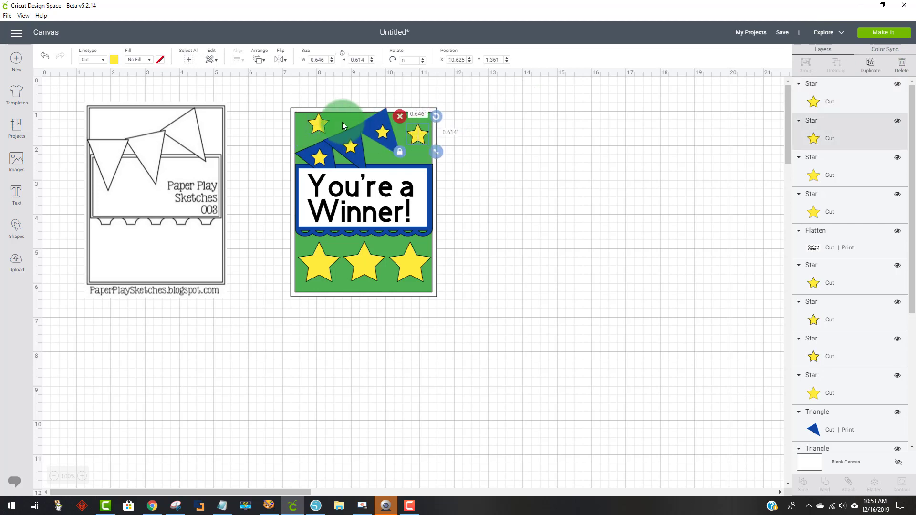
pyautogui.click(319, 157)
pyautogui.moveTo(319, 159); pyautogui.dragTo(322, 160)
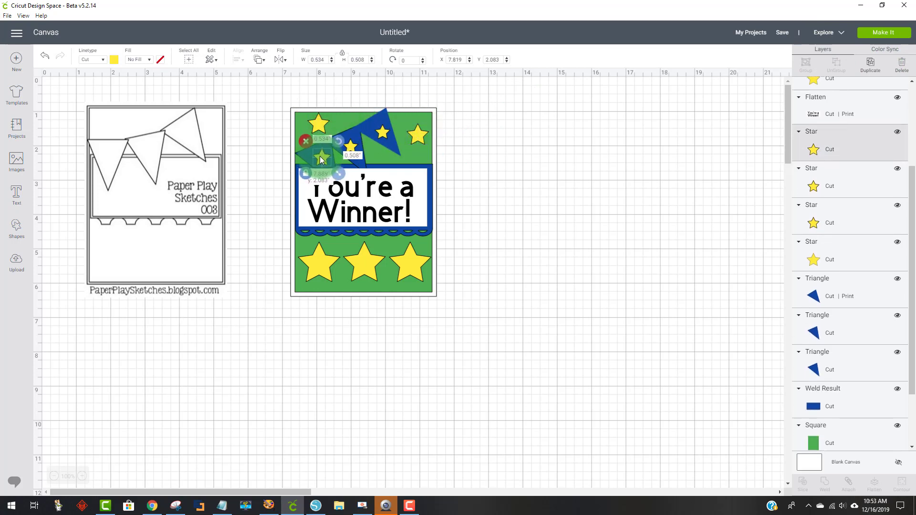
pyautogui.click(479, 165)
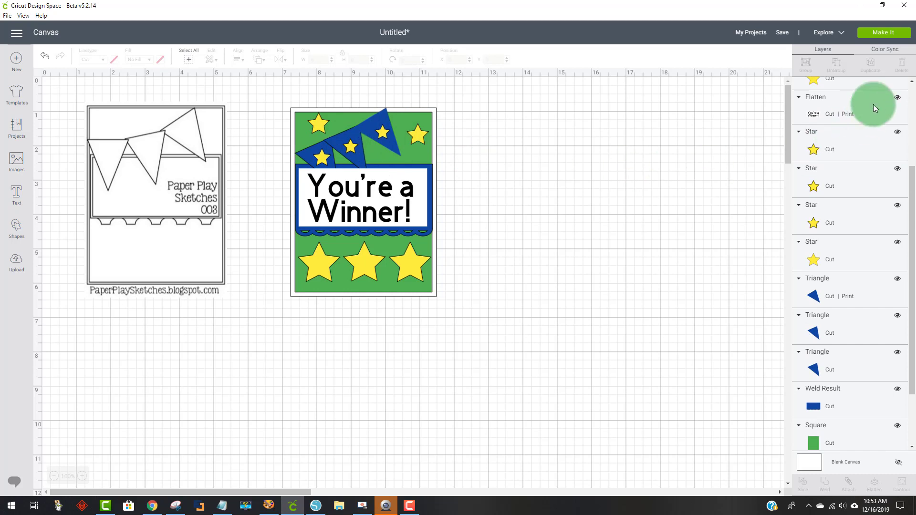
# Step: Preview the project's print and cut mats and return to the canvas
pyautogui.click(887, 34)
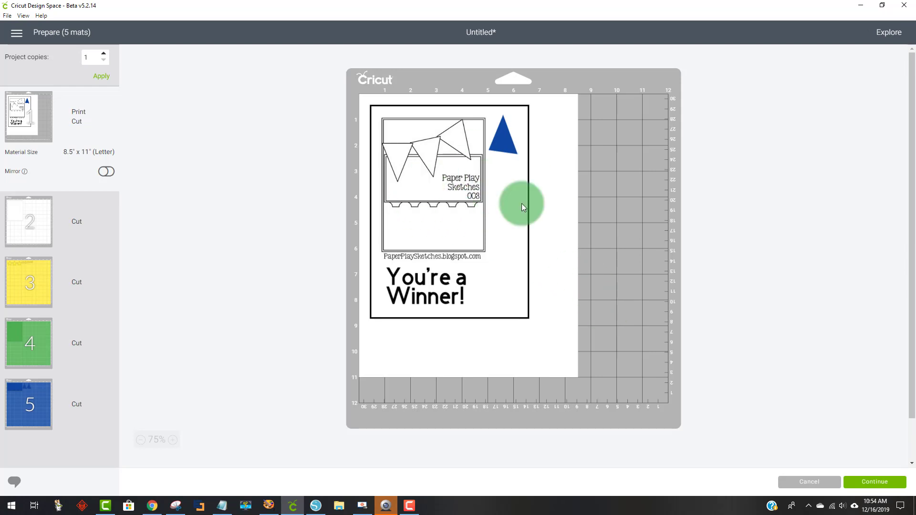
pyautogui.click(793, 479)
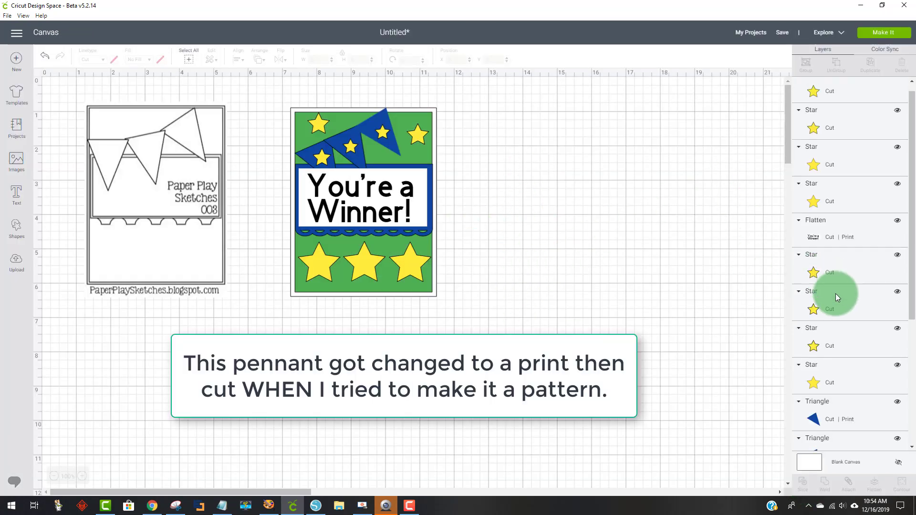
# Step: Change the highest pennant's fill to No Fill and set its cut colour to the blue material colour
pyautogui.scroll(-5, 835, 293)
pyautogui.click(829, 218)
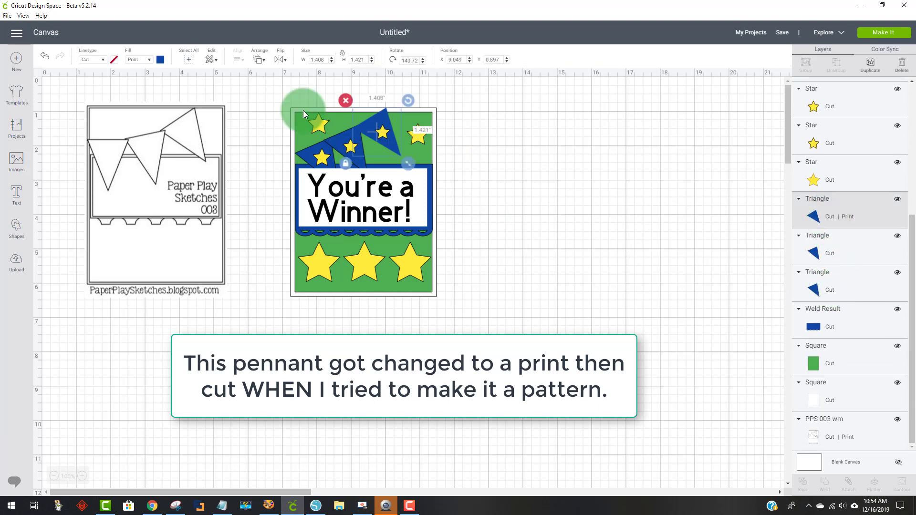
pyautogui.click(136, 60)
pyautogui.click(139, 73)
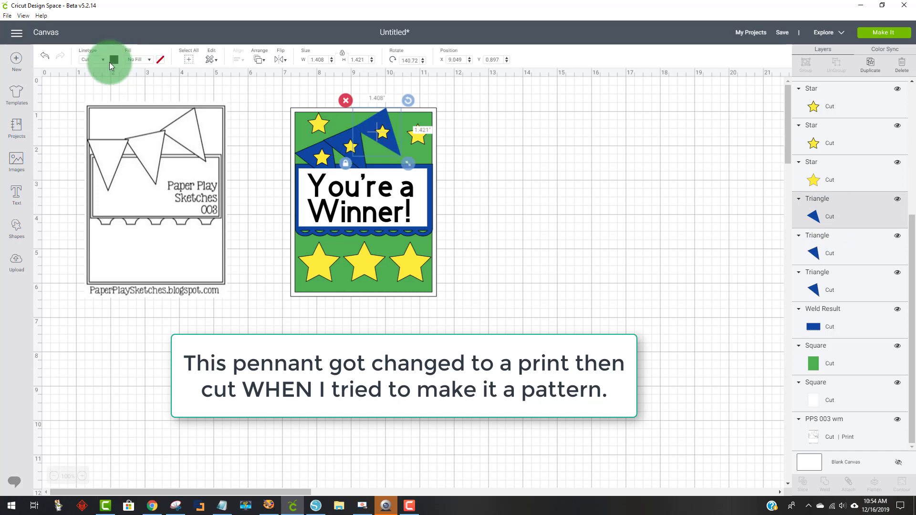
pyautogui.click(115, 60)
pyautogui.click(159, 94)
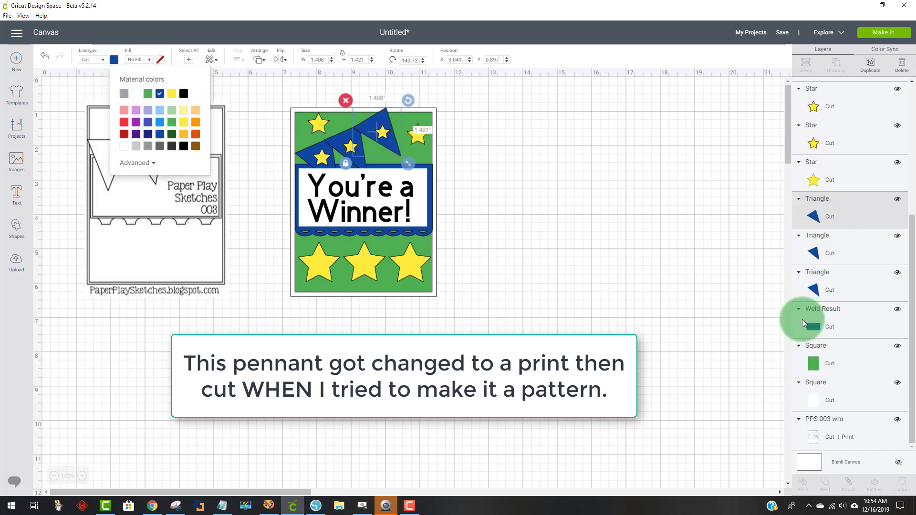
pyautogui.click(609, 296)
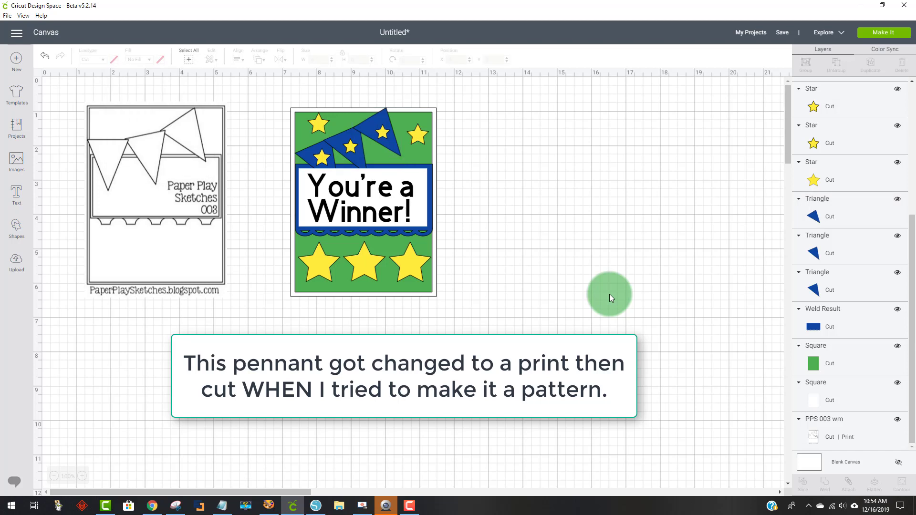
# Step: Hide the PPS 003 wm sketch layer and move the greeting off the card to about X 12.74, Y 2.72 inches
pyautogui.click(199, 199)
pyautogui.click(898, 419)
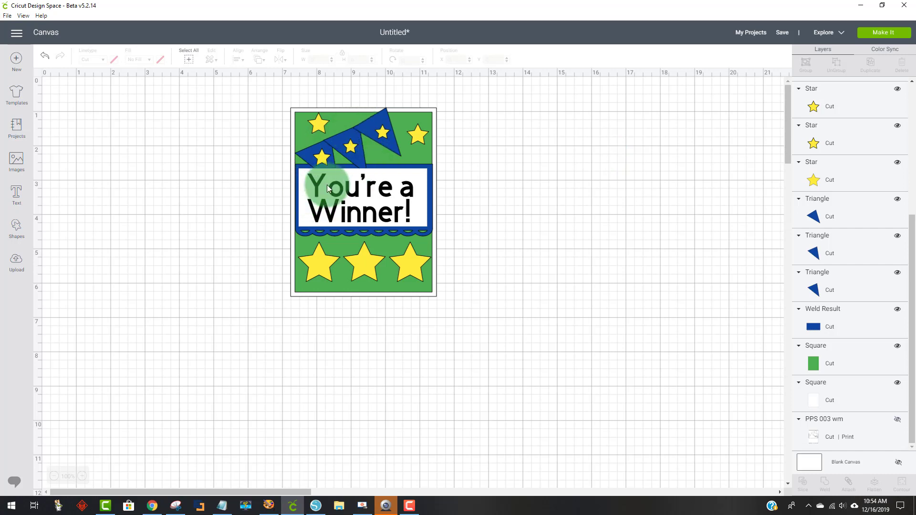
pyautogui.moveTo(354, 198); pyautogui.dragTo(535, 199)
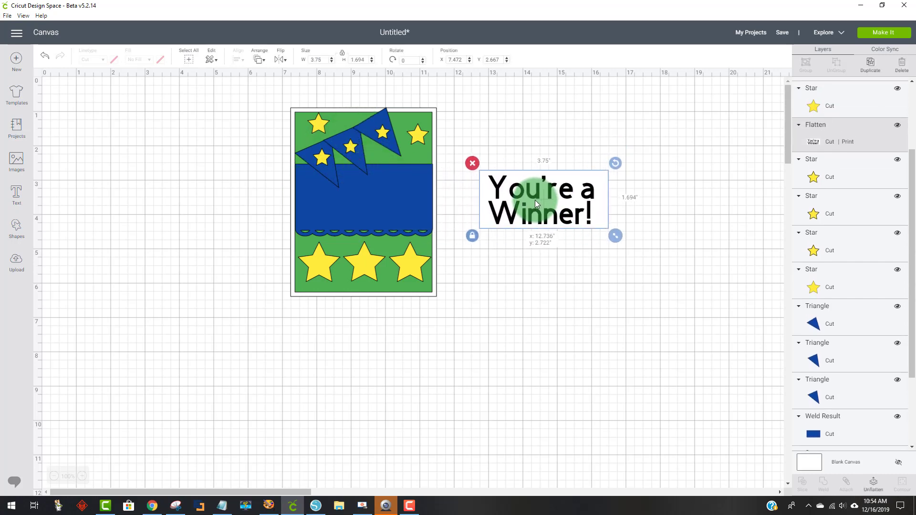
pyautogui.click(534, 291)
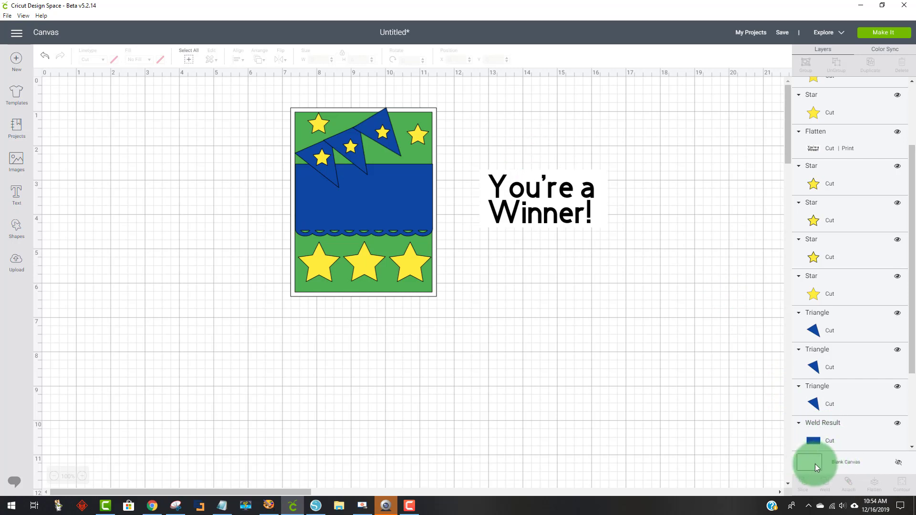
# Step: Set the blank canvas colour to light blue
pyautogui.click(846, 467)
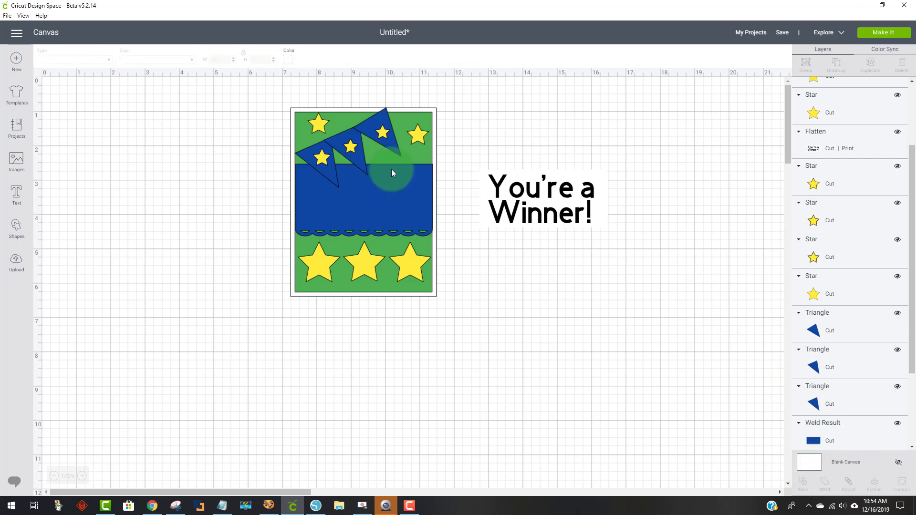
pyautogui.click(288, 59)
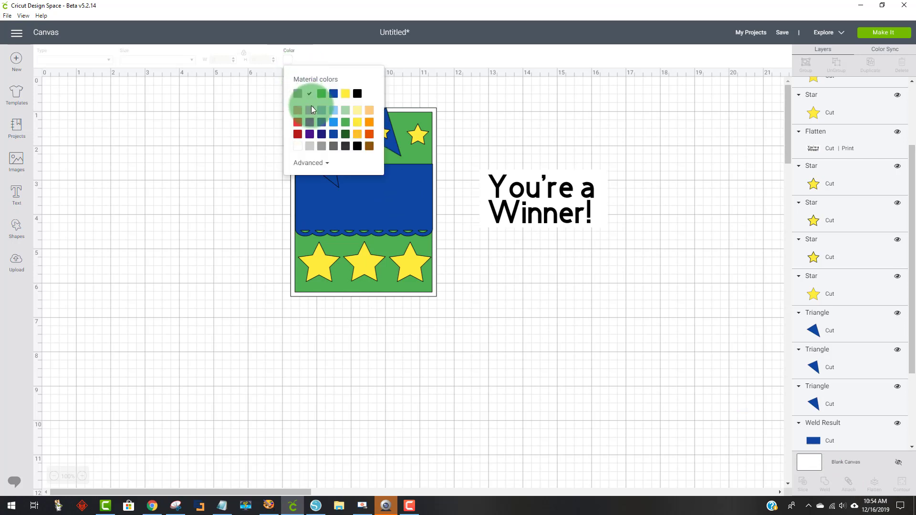
pyautogui.click(333, 111)
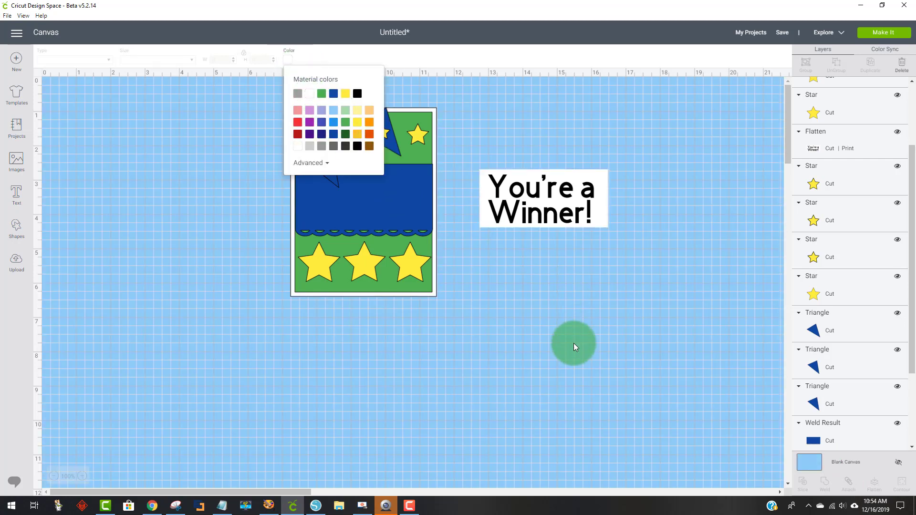
pyautogui.click(574, 342)
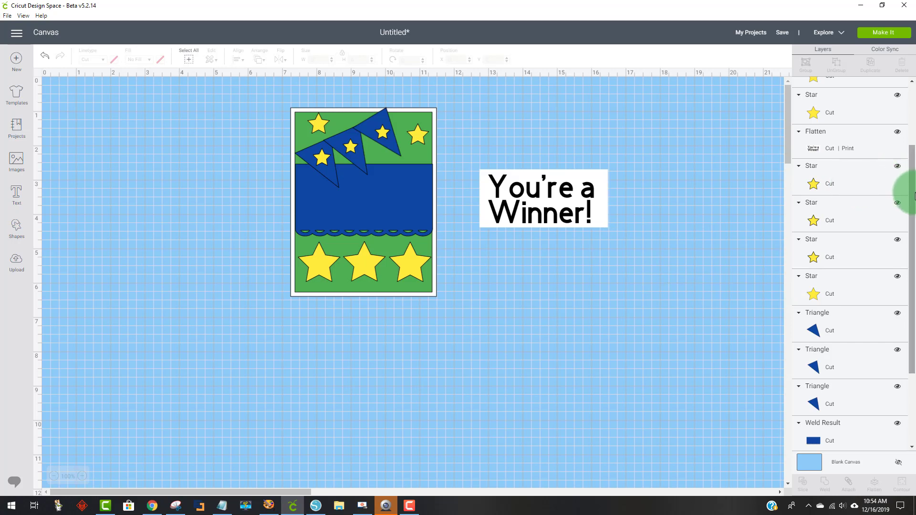
# Step: Hide the white base square and move the greeting back onto the blue scalloped piece at about X 7.46, Y 2.68 inches
pyautogui.moveTo(913, 195); pyautogui.dragTo(913, 292)
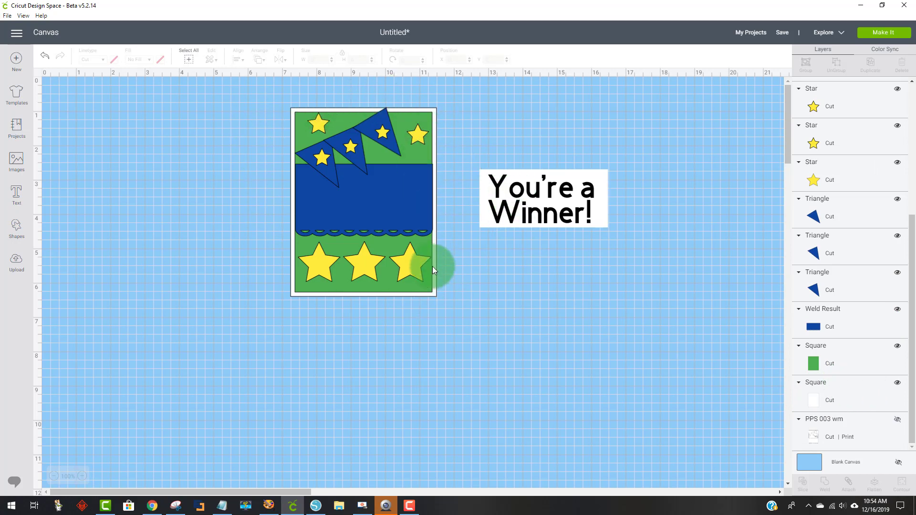
pyautogui.click(897, 383)
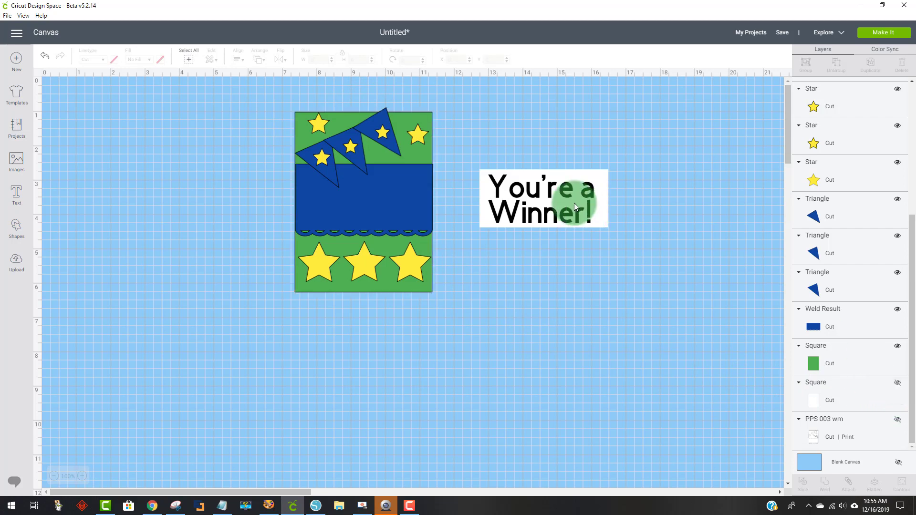
pyautogui.moveTo(556, 205); pyautogui.dragTo(388, 203)
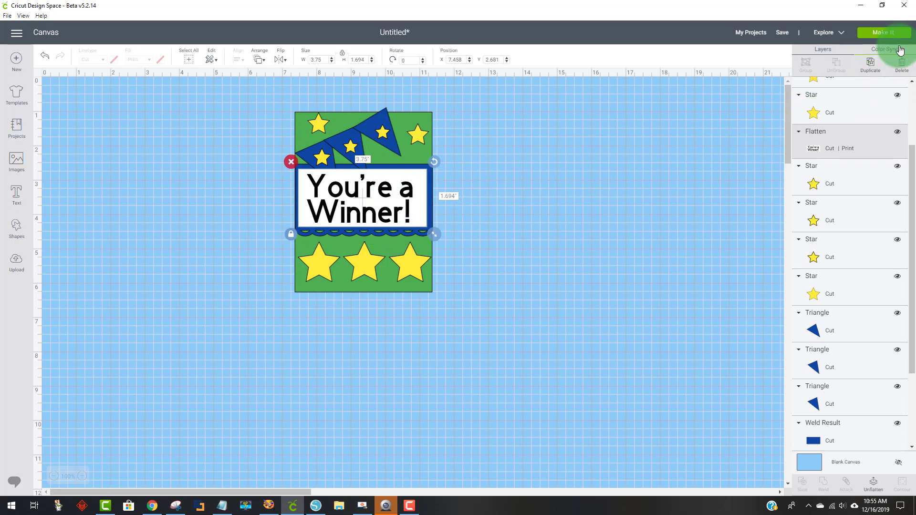
# Step: Prepare the project for making, check the print and cut mats for each colour, and return to the canvas
pyautogui.click(882, 32)
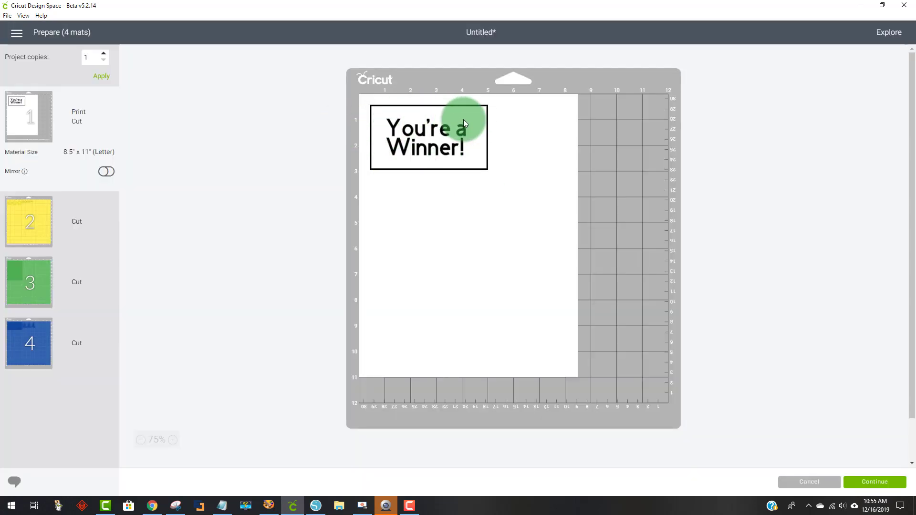
pyautogui.click(19, 221)
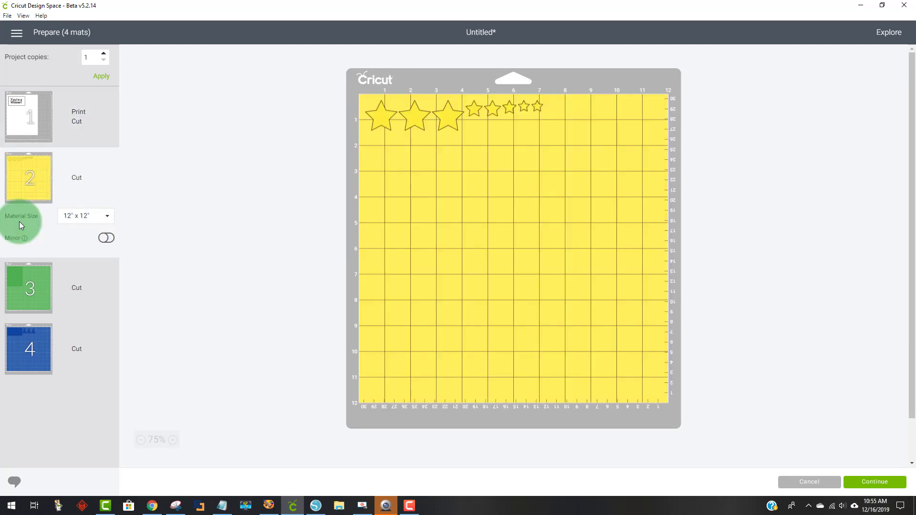
pyautogui.click(416, 121)
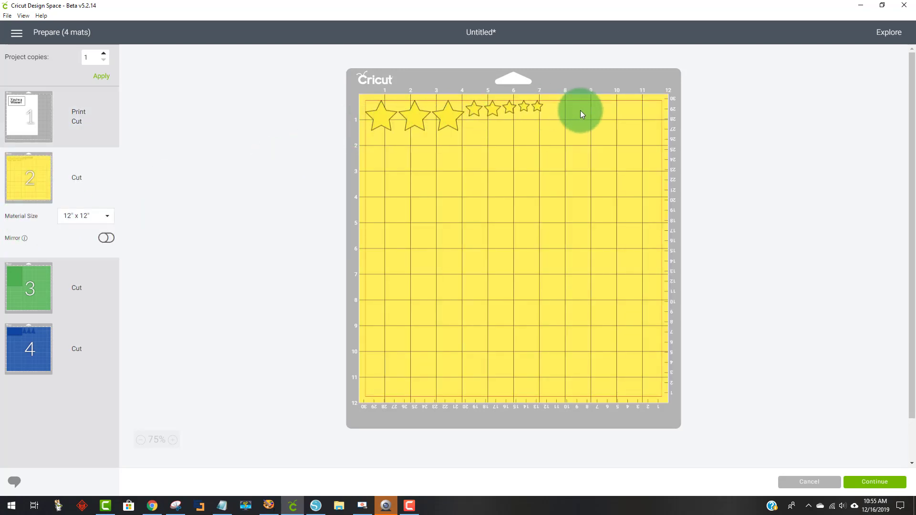
pyautogui.click(26, 284)
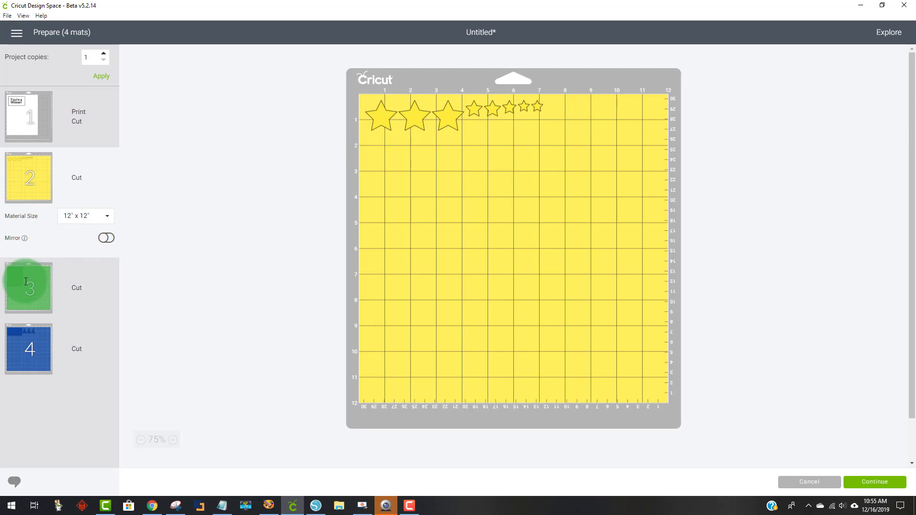
pyautogui.click(25, 347)
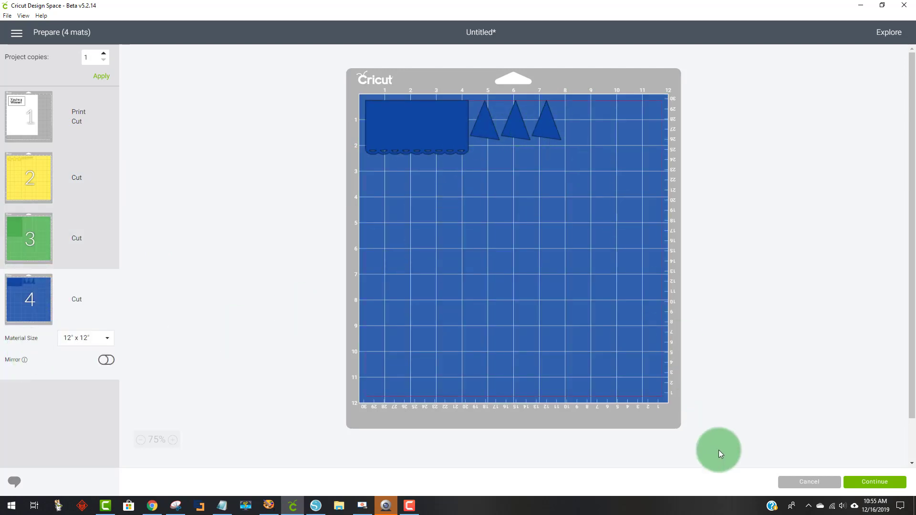
pyautogui.click(806, 481)
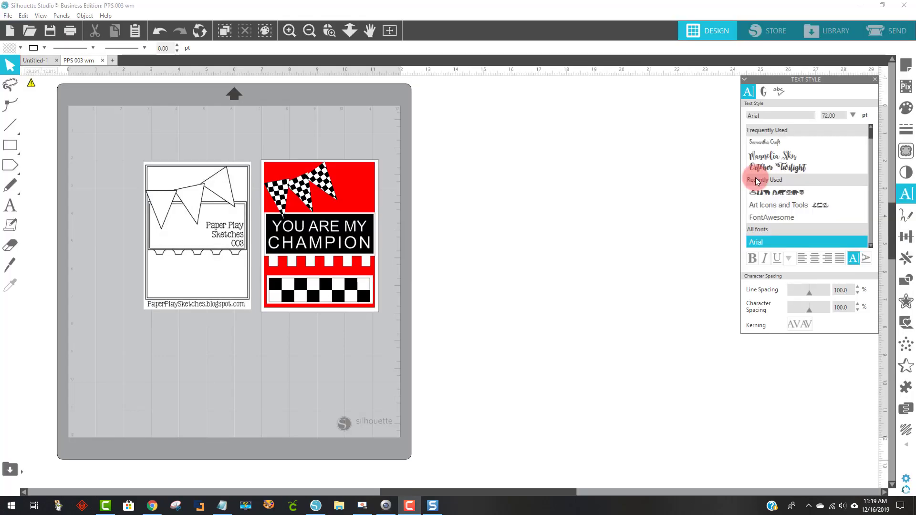
# Step: In Silhouette Studio, move the sketch and the "YOU ARE MY CHAMPION" card together to the mat's upper-left area
pyautogui.moveTo(130, 122); pyautogui.dragTo(414, 308)
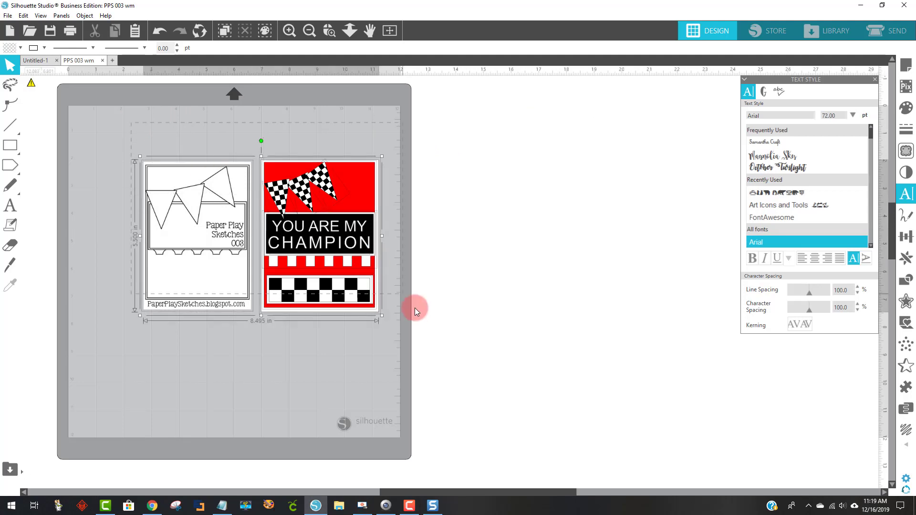
pyautogui.moveTo(345, 287); pyautogui.dragTo(281, 242)
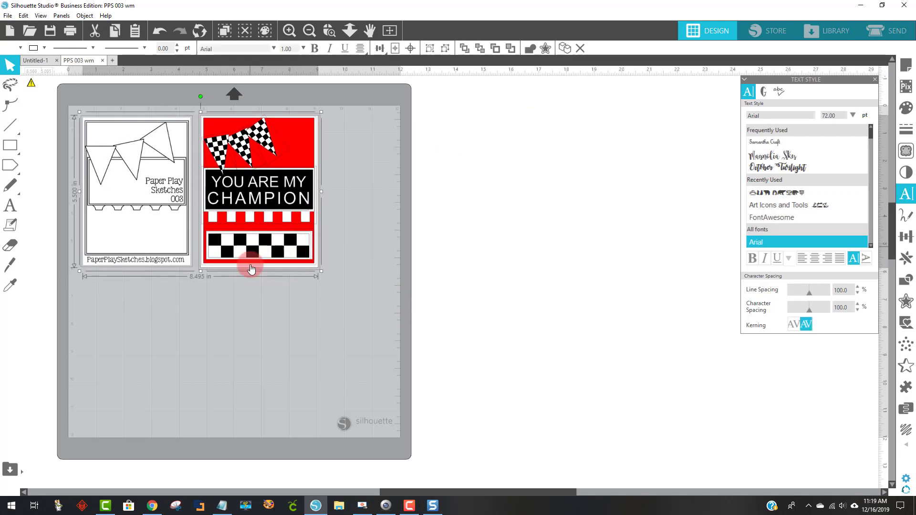
# Step: Draw a filled rectangle about 9.13 by 5.62 in on the empty workspace beside the cutting mat
pyautogui.click(394, 352)
pyautogui.click(8, 163)
pyautogui.click(8, 152)
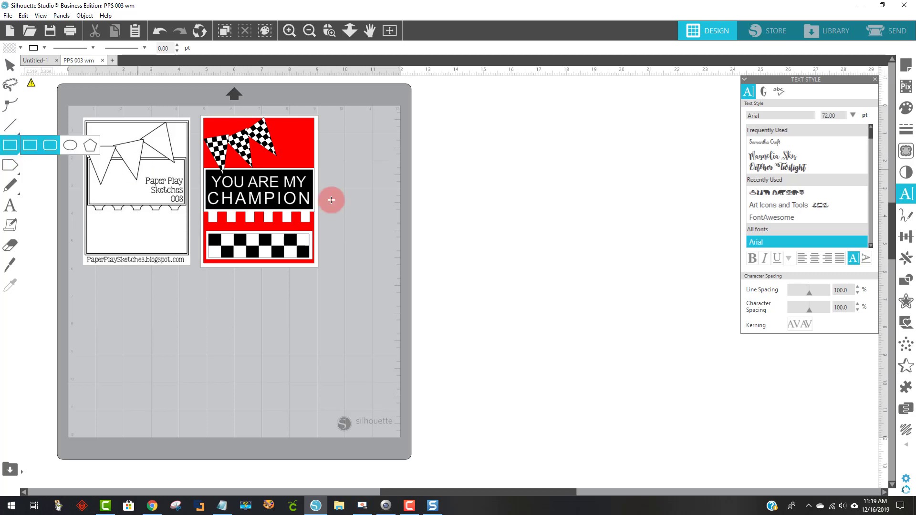
pyautogui.moveTo(452, 176)
pyautogui.mouseDown()
pyautogui.moveTo(681, 339)
pyautogui.moveTo(704, 331)
pyautogui.mouseUp()
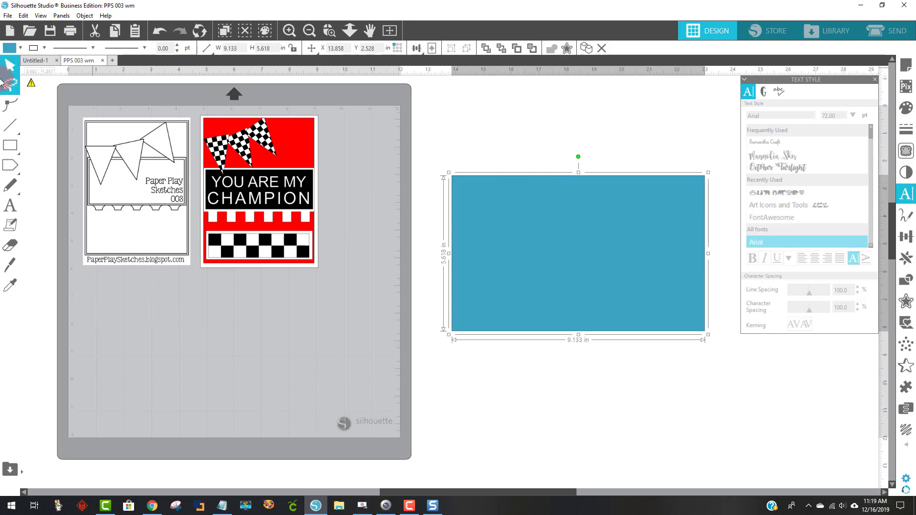
pyautogui.click(13, 126)
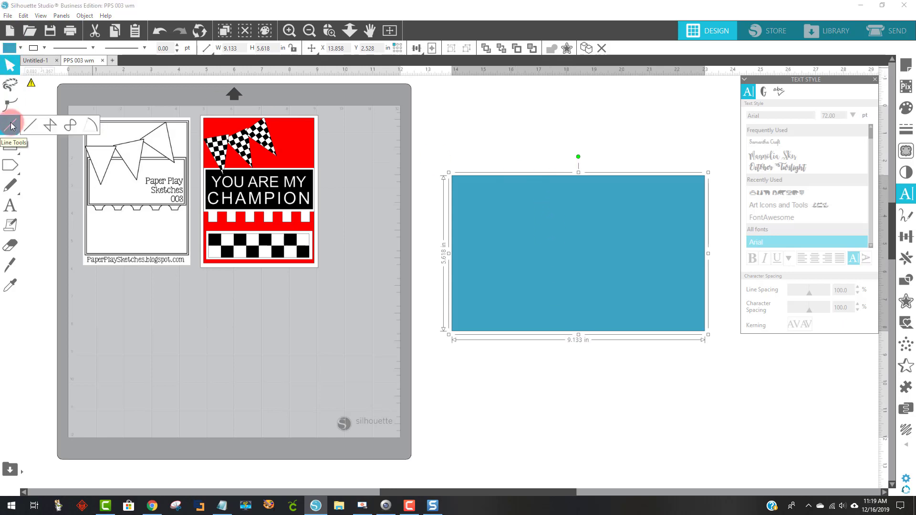
pyautogui.click(358, 149)
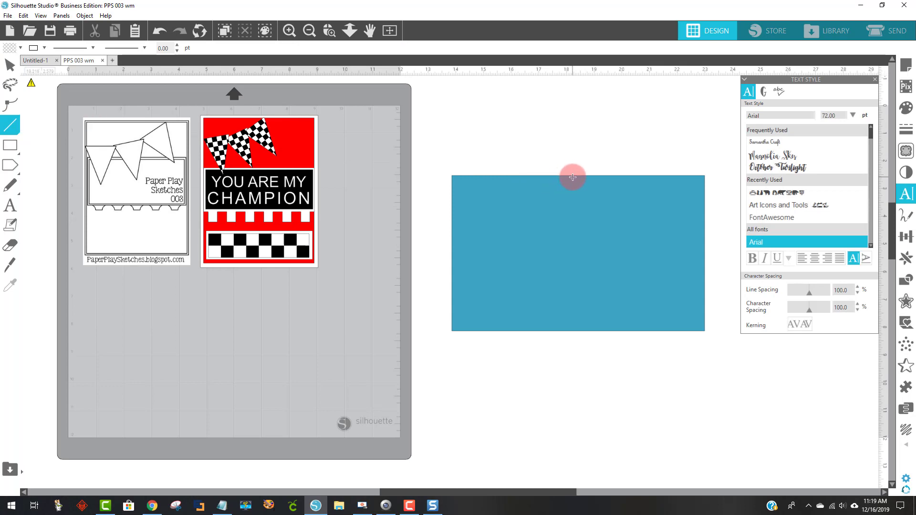
pyautogui.moveTo(572, 178); pyautogui.dragTo(577, 333)
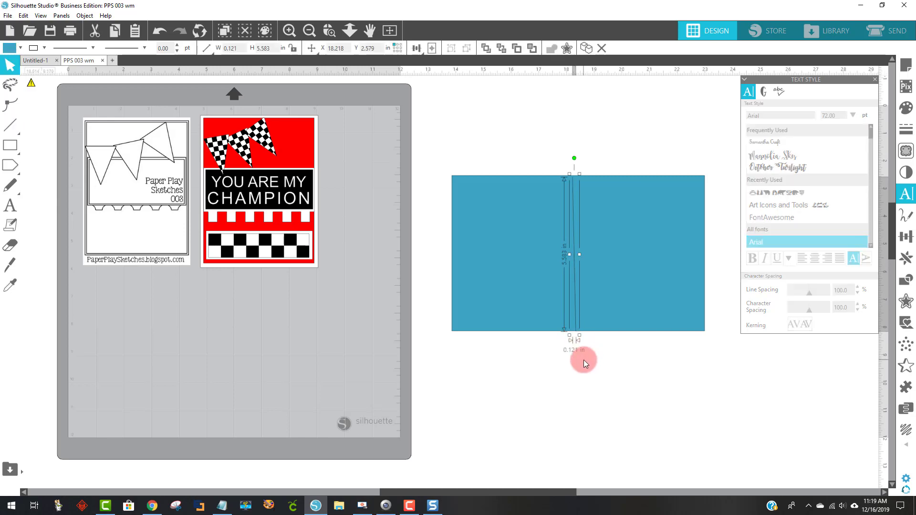
pyautogui.click(134, 30)
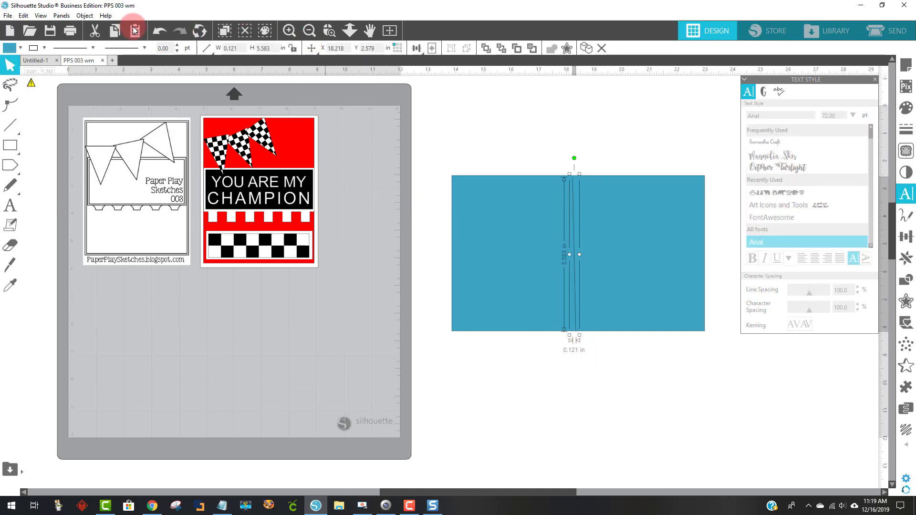
pyautogui.click(158, 32)
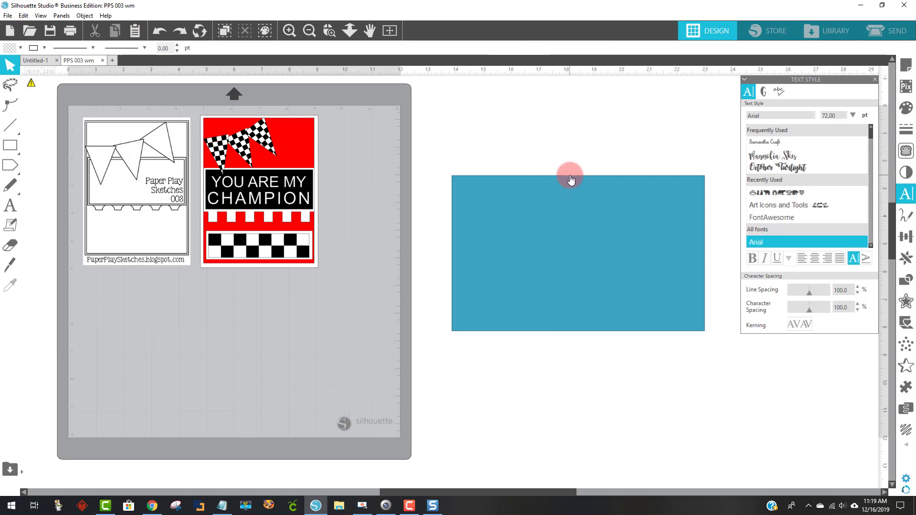
# Step: Draw a straight vertical line about 5.69 in long across the blue rectangle's full height near its middle
pyautogui.click(10, 125)
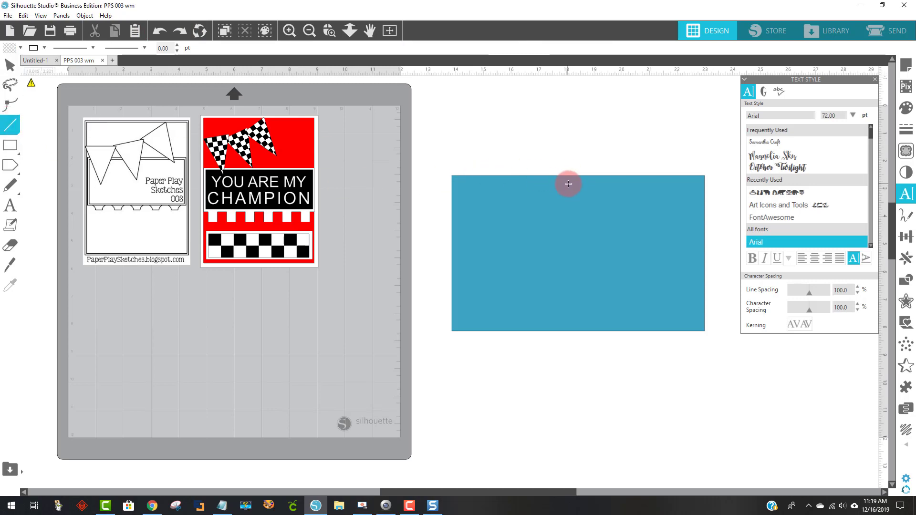
pyautogui.moveTo(564, 175); pyautogui.dragTo(576, 334)
pyautogui.press('v')
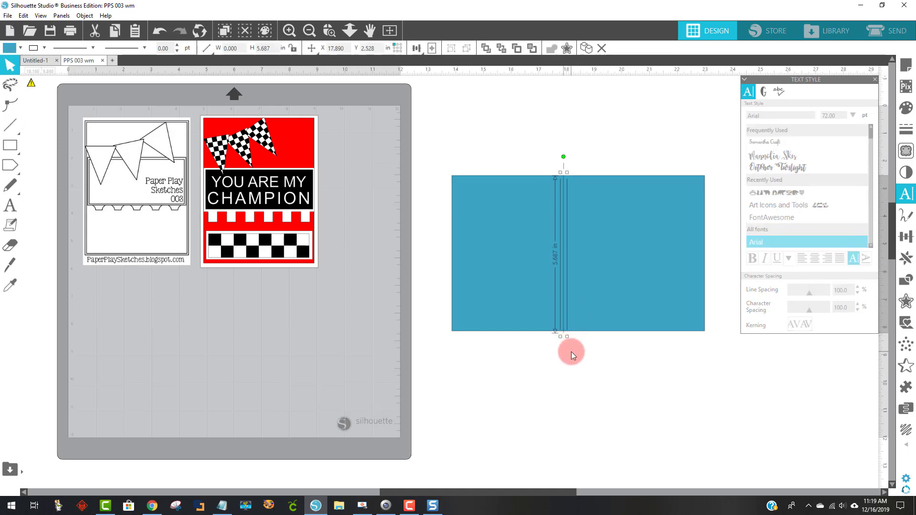
pyautogui.click(570, 351)
# Step: Align the vertical line and the blue rectangle on their horizontal centers
pyautogui.click(562, 246)
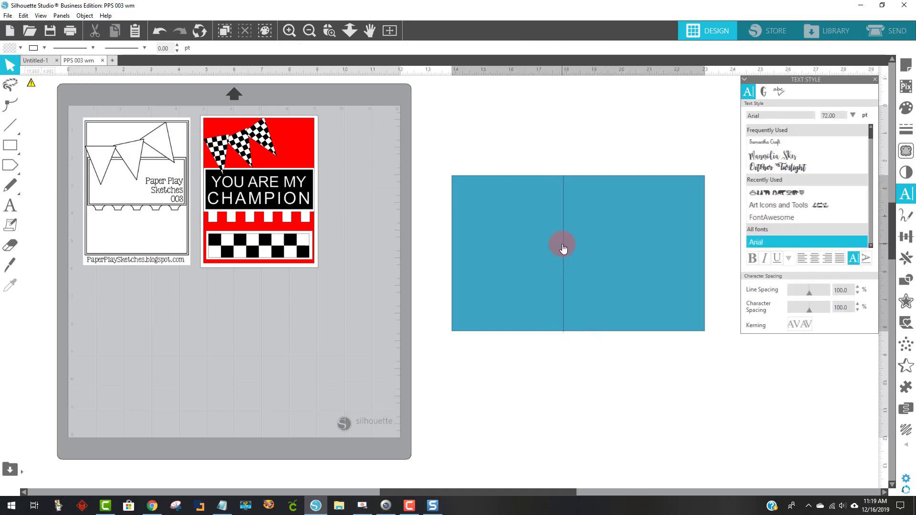
pyautogui.keyDown('shift'); pyautogui.click(564, 319); pyautogui.keyUp('shift')
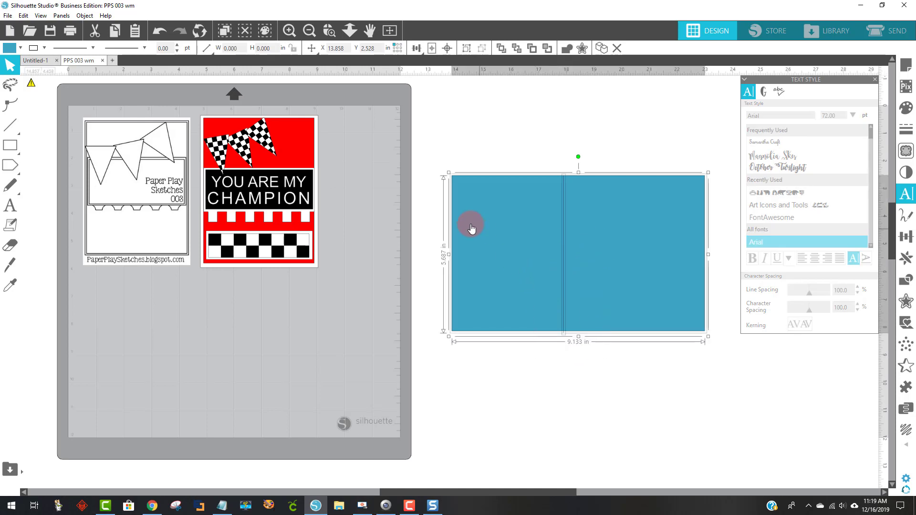
pyautogui.click(415, 47)
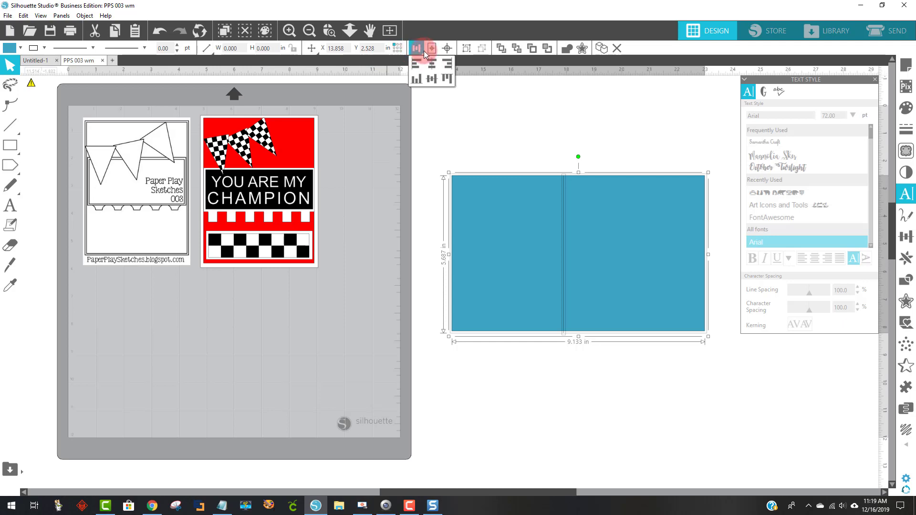
pyautogui.click(422, 54)
pyautogui.click(430, 65)
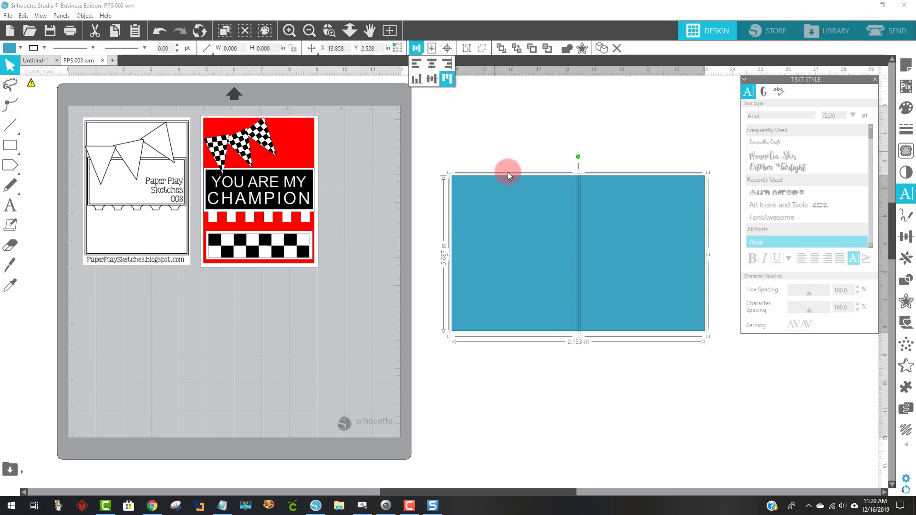
pyautogui.click(570, 456)
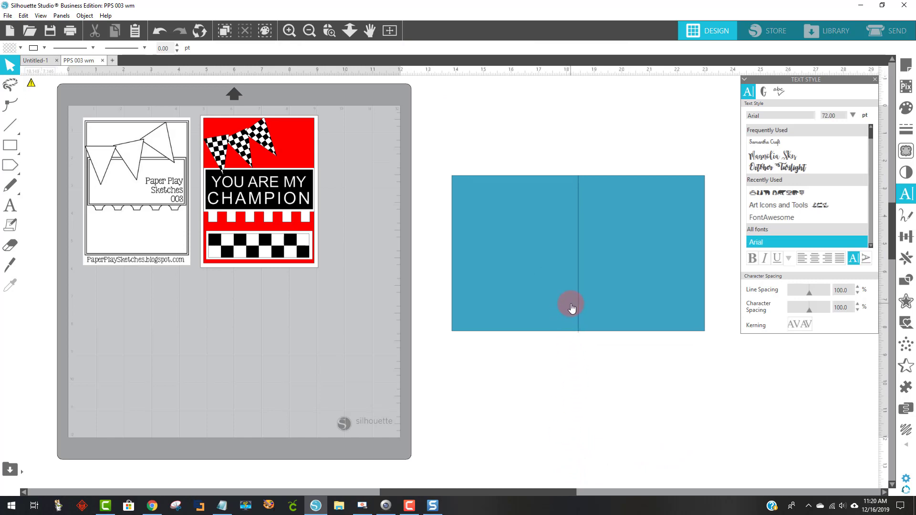
# Step: Change the center fold line's color to a pale blue-green
pyautogui.click(577, 247)
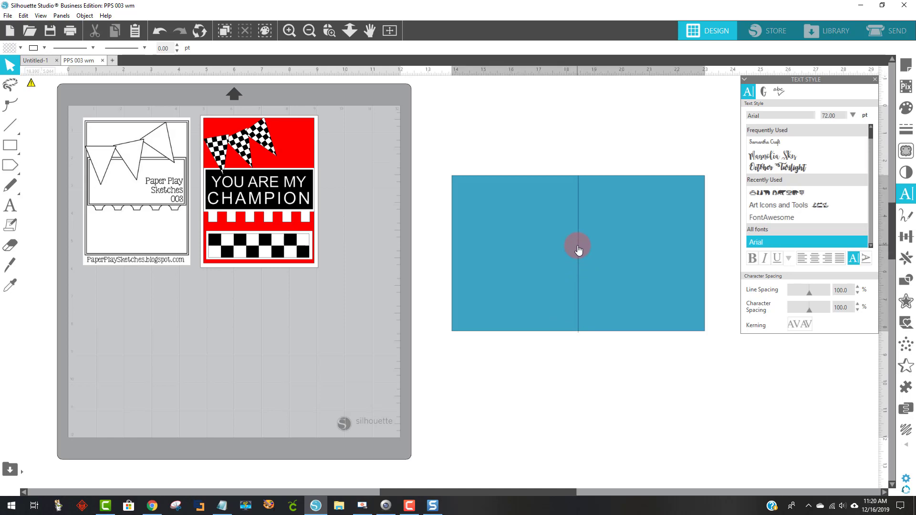
pyautogui.click(577, 221)
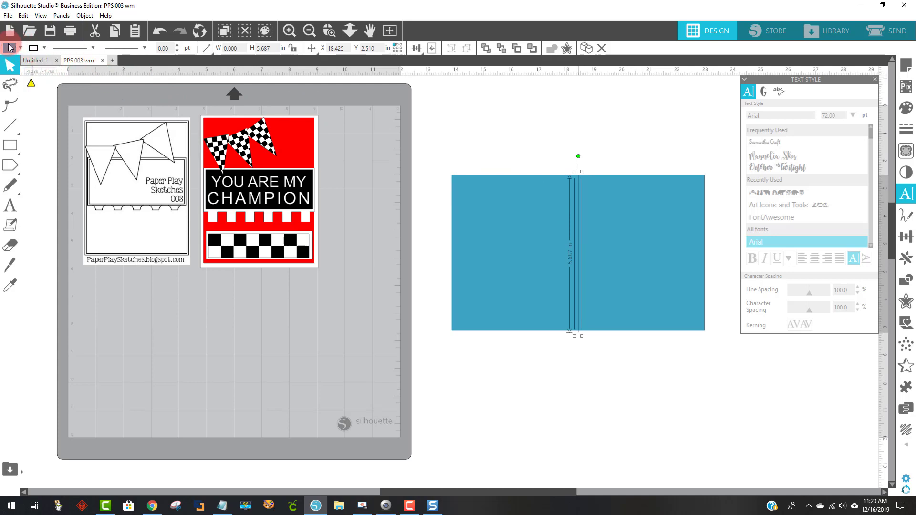
pyautogui.click(44, 48)
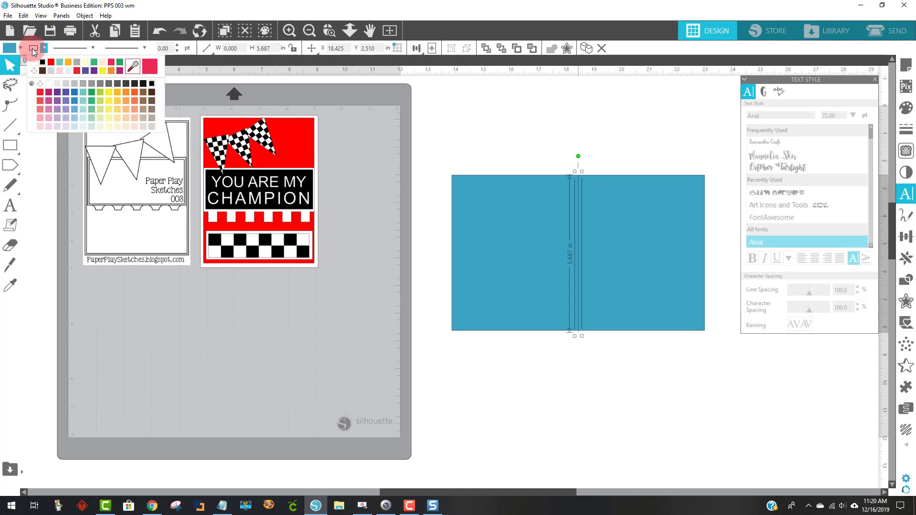
pyautogui.click(96, 59)
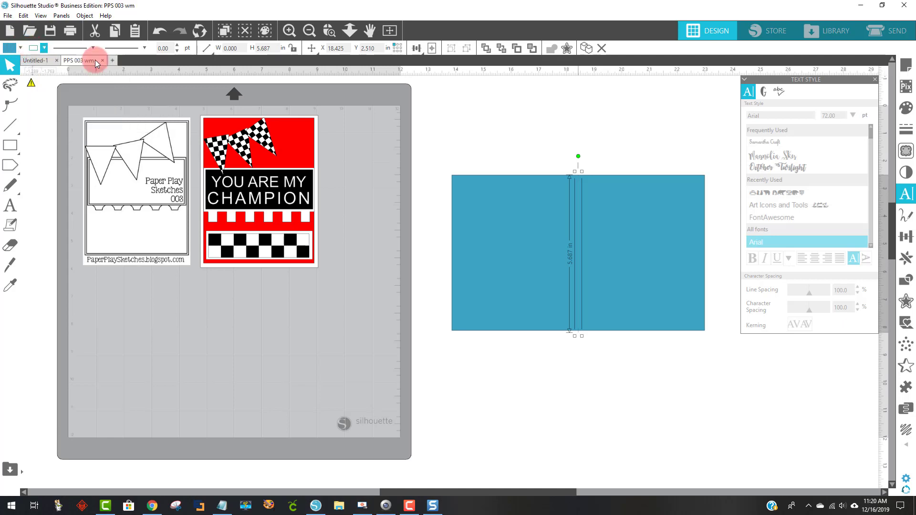
pyautogui.click(499, 352)
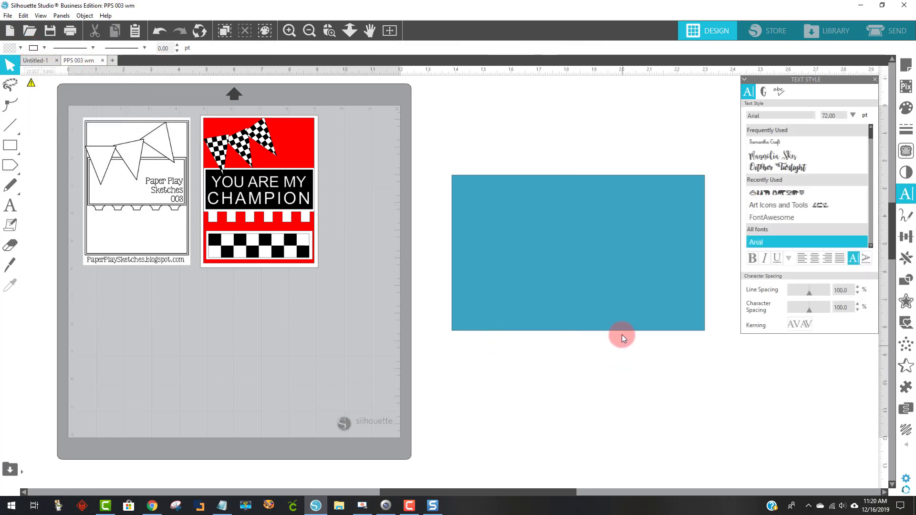
pyautogui.moveTo(613, 311); pyautogui.dragTo(614, 337)
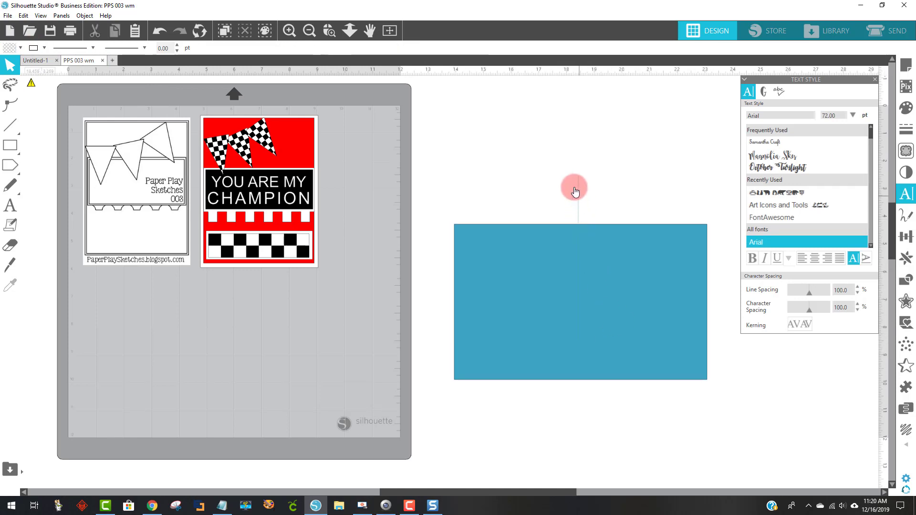
pyautogui.click(160, 30)
pyautogui.click(160, 31)
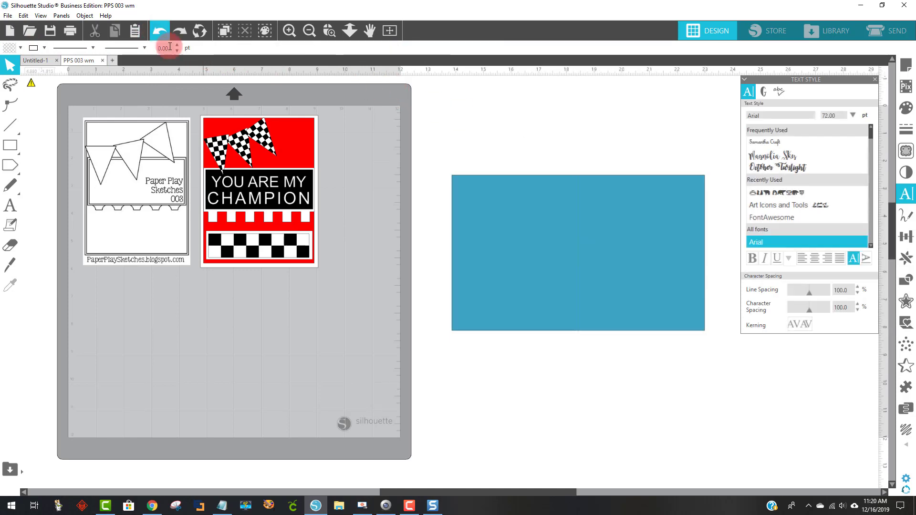
# Step: Fill the large blue rectangle with white
pyautogui.click(487, 262)
pyautogui.click(7, 49)
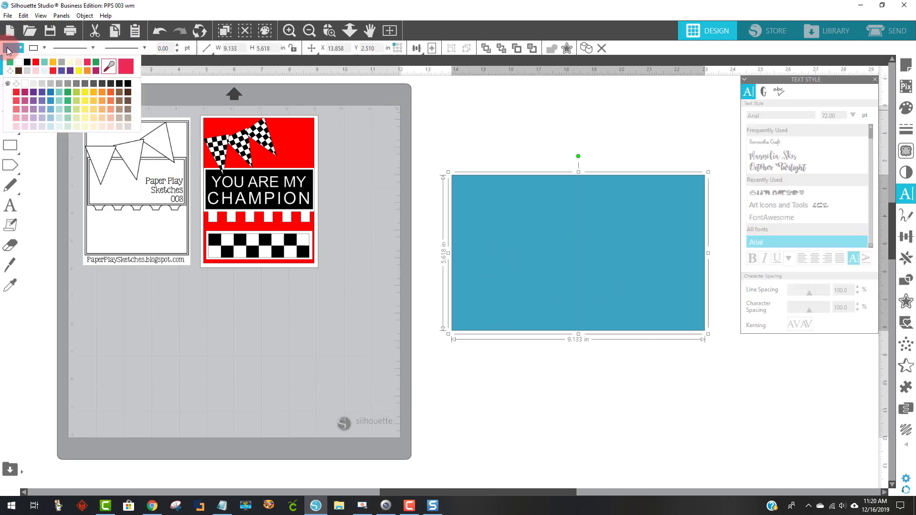
pyautogui.click(19, 62)
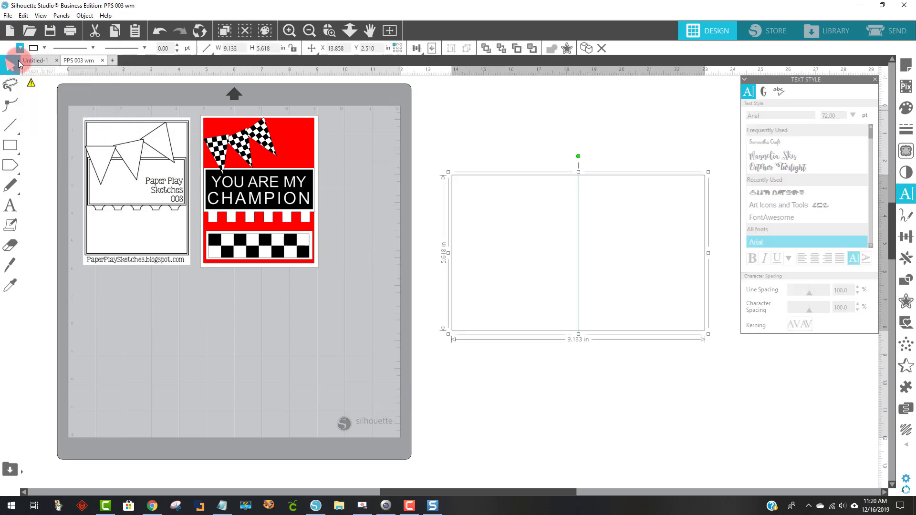
pyautogui.click(568, 393)
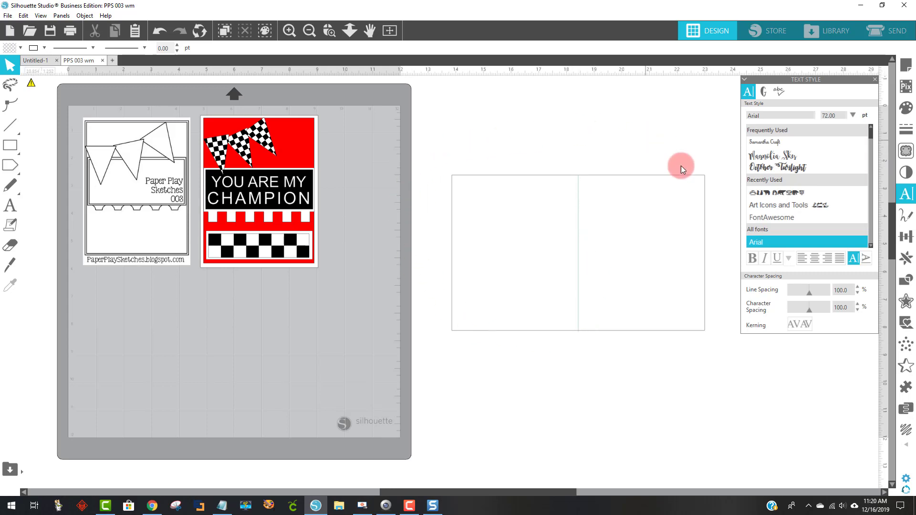
# Step: Delete the white rectangle together with its center fold line
pyautogui.moveTo(450, 140); pyautogui.dragTo(720, 404)
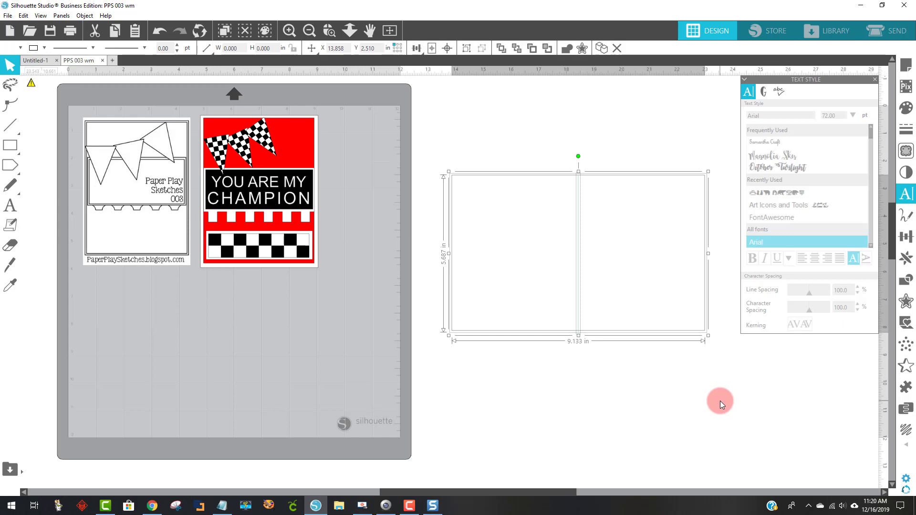
pyautogui.press('Delete')
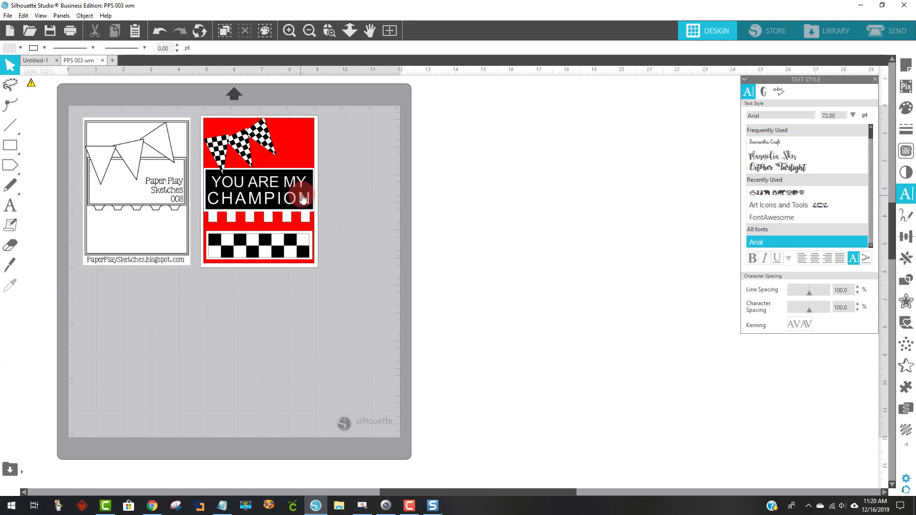
# Step: Move the white card base out from behind the red champion card to the empty area beside the mat
pyautogui.moveTo(317, 180); pyautogui.dragTo(544, 176)
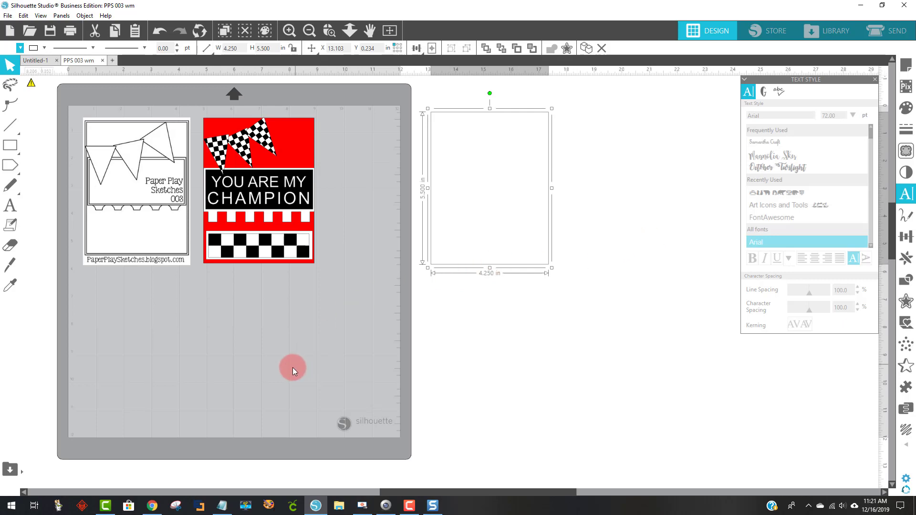
pyautogui.click(302, 345)
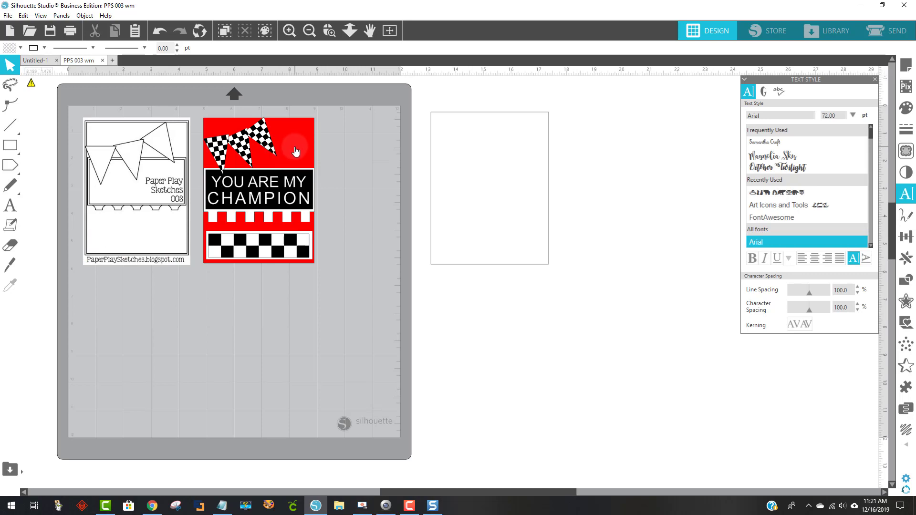
pyautogui.click(10, 147)
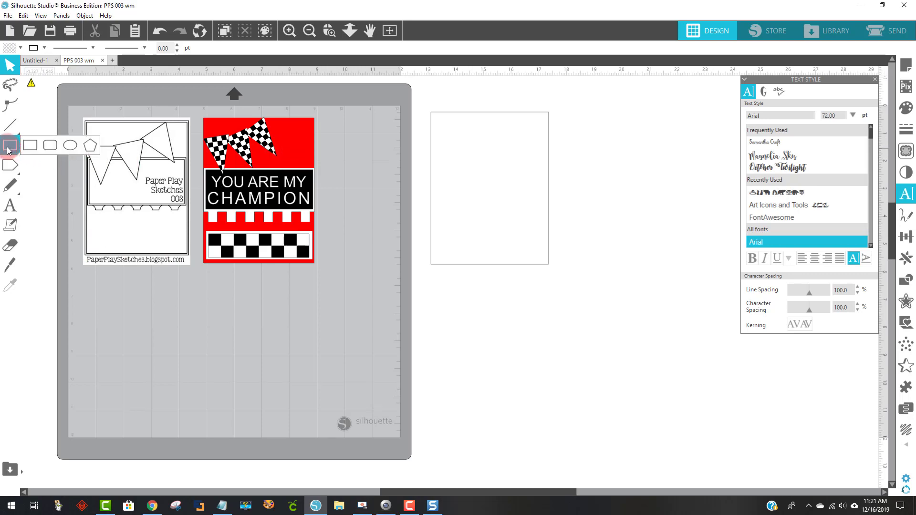
pyautogui.click(30, 145)
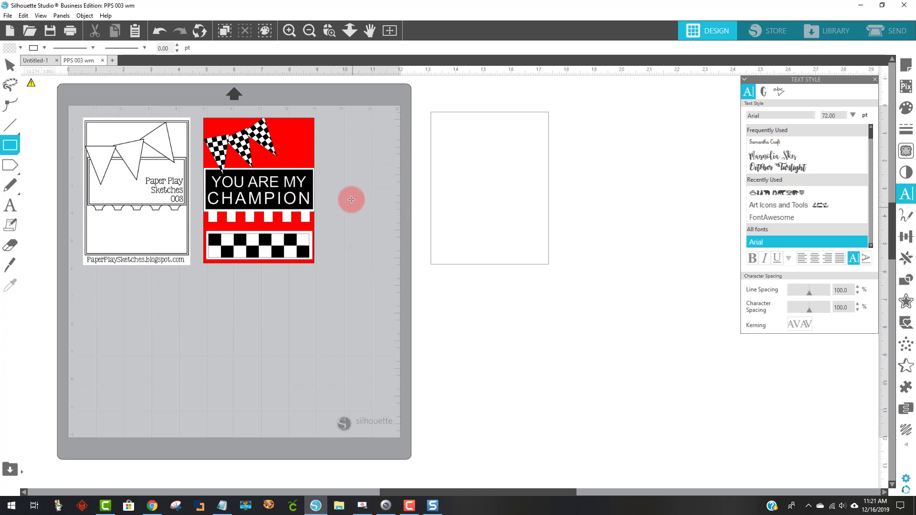
pyautogui.moveTo(346, 184)
pyautogui.mouseDown()
pyautogui.moveTo(388, 251)
pyautogui.moveTo(488, 342)
pyautogui.mouseUp()
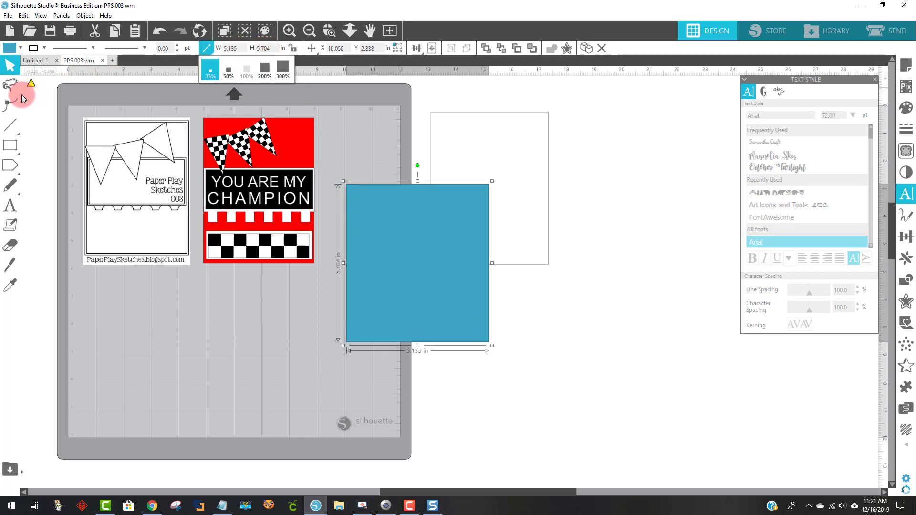
pyautogui.click(5, 165)
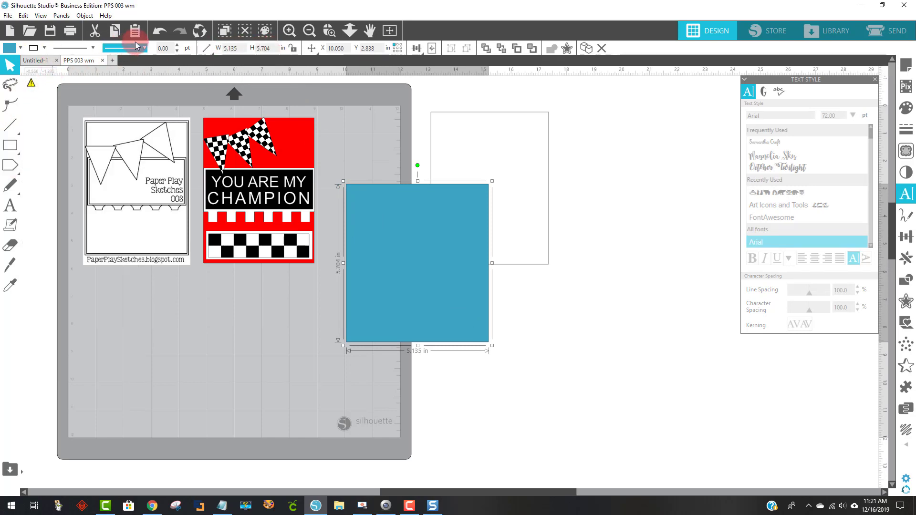
pyautogui.click(160, 32)
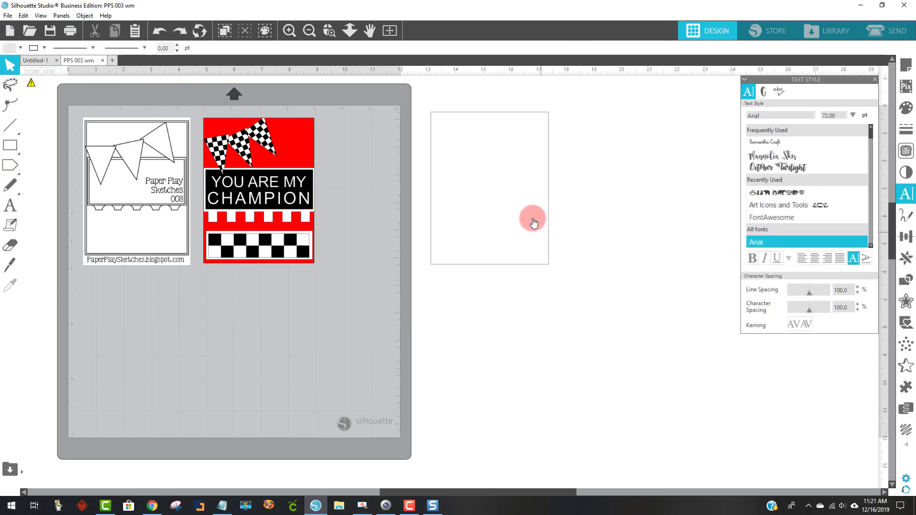
# Step: Create a 0.125 in internal offset with square corners inside the white card base
pyautogui.click(483, 114)
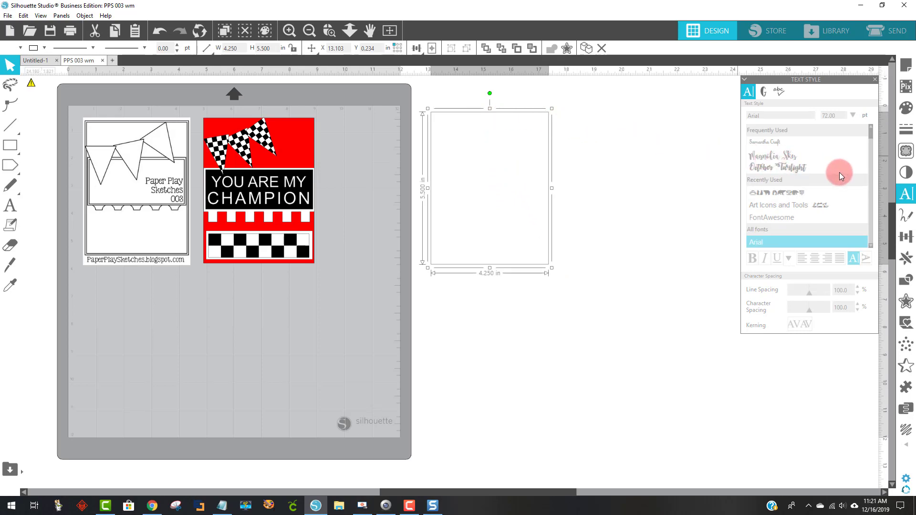
pyautogui.click(908, 304)
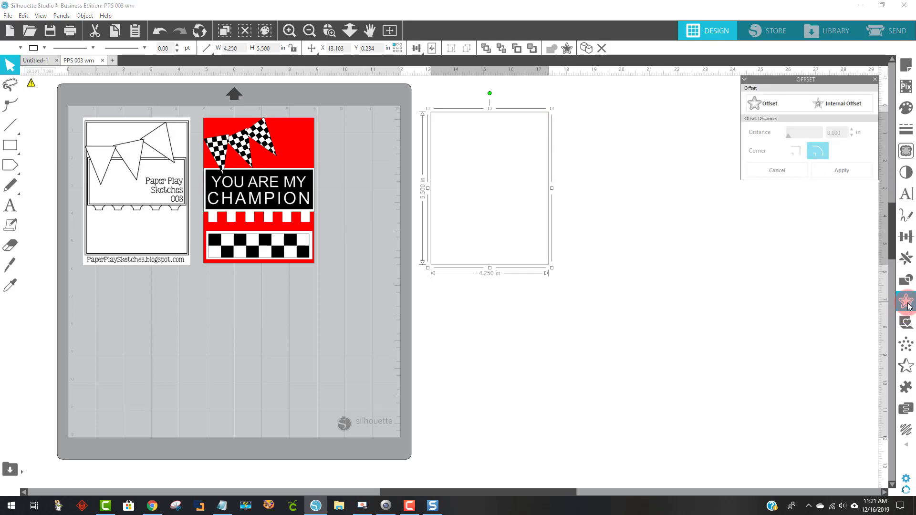
pyautogui.click(825, 106)
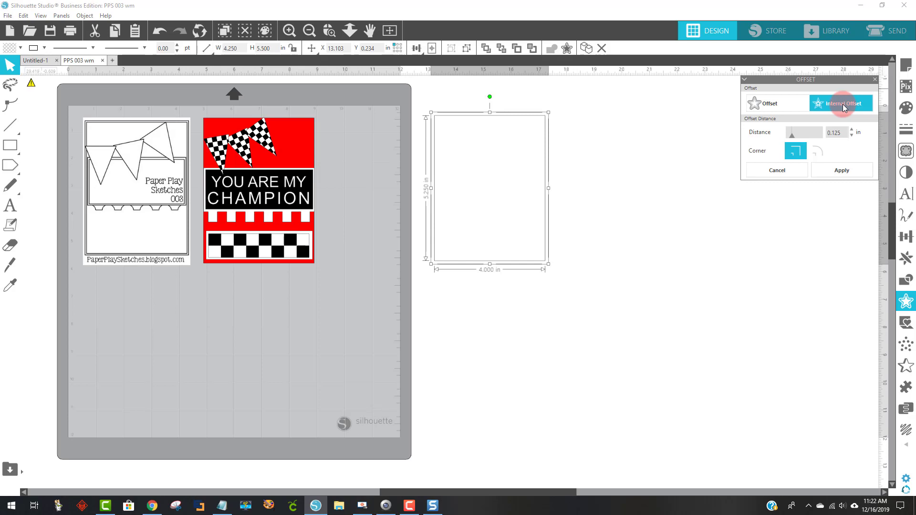
pyautogui.click(841, 132)
pyautogui.moveTo(842, 132); pyautogui.dragTo(834, 133)
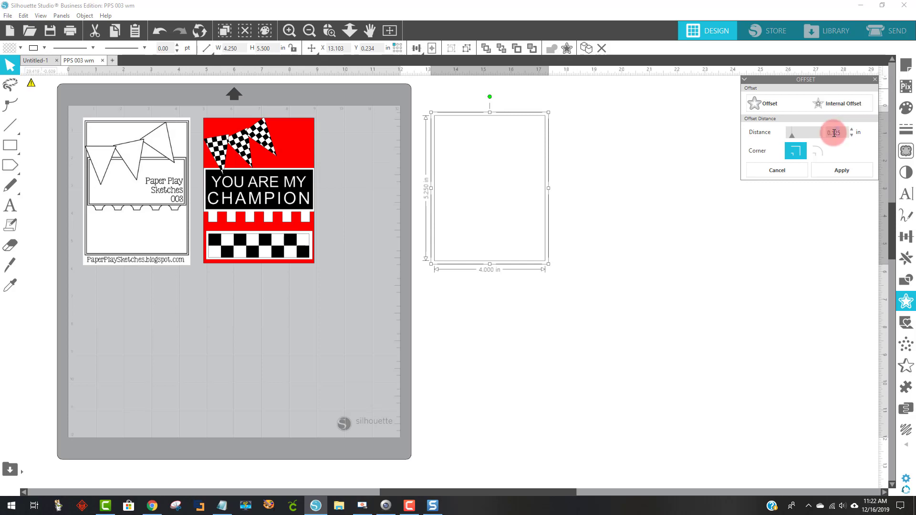
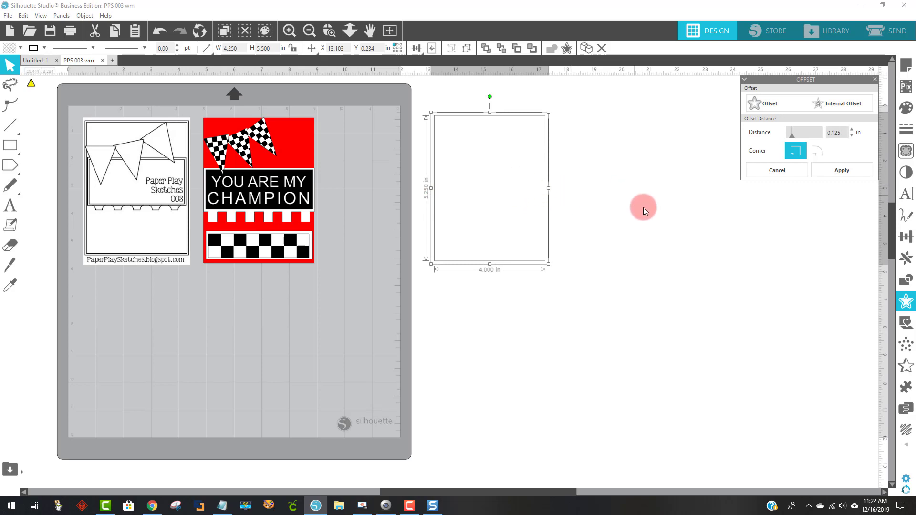
pyautogui.click(852, 170)
pyautogui.click(724, 280)
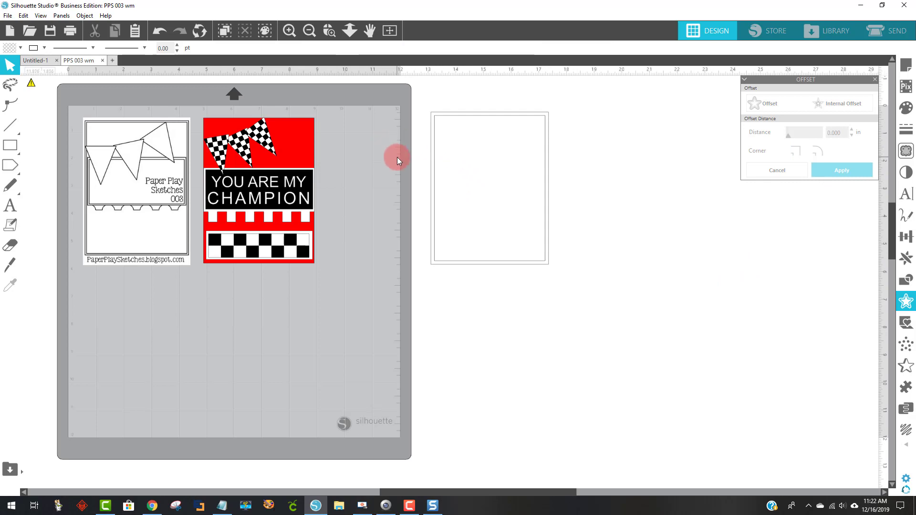
# Step: Fill the inner offset rectangle of the card base with red
pyautogui.click(452, 122)
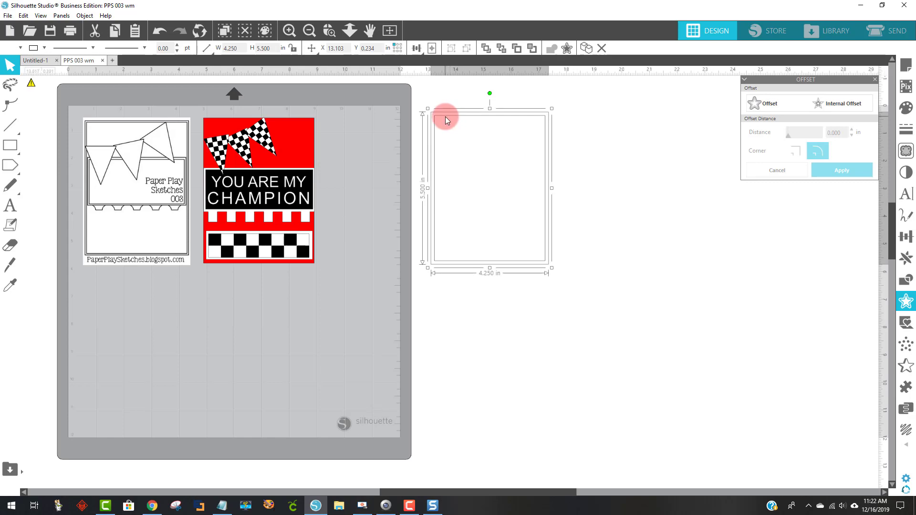
pyautogui.click(20, 48)
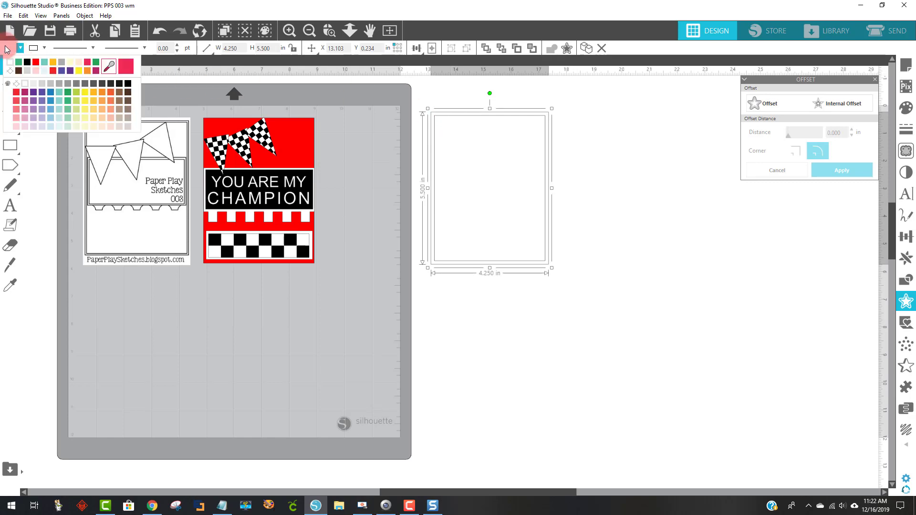
pyautogui.click(36, 62)
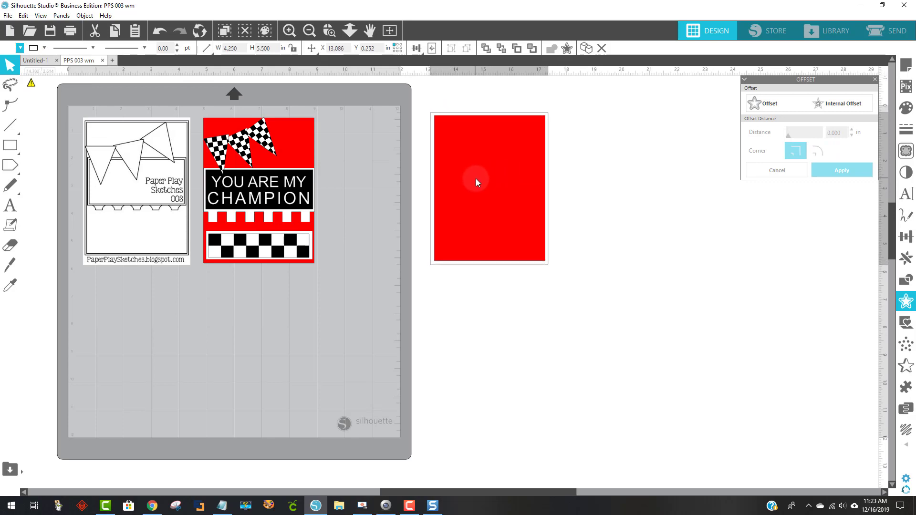
pyautogui.moveTo(476, 179); pyautogui.dragTo(476, 178)
pyautogui.click(308, 279)
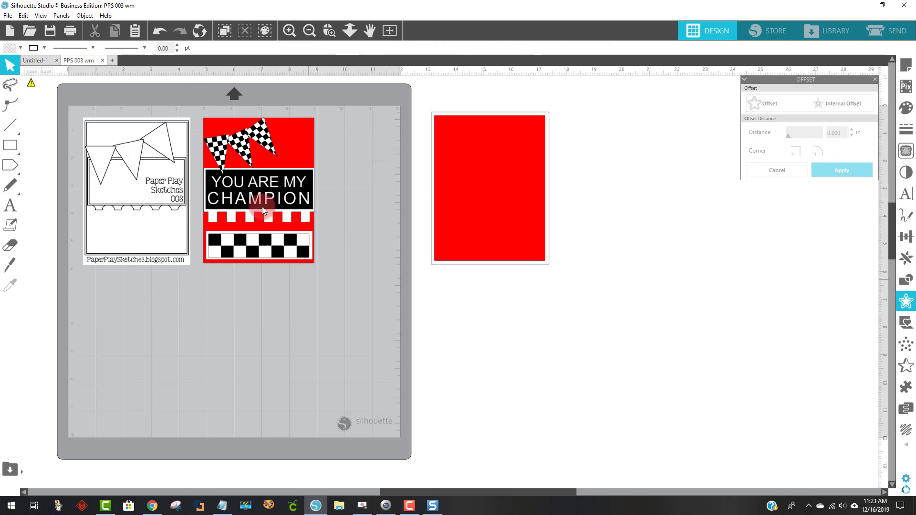
# Step: Undo the trial move of the champion card and group the card's pieces together with its pennants
pyautogui.moveTo(262, 207); pyautogui.dragTo(277, 244)
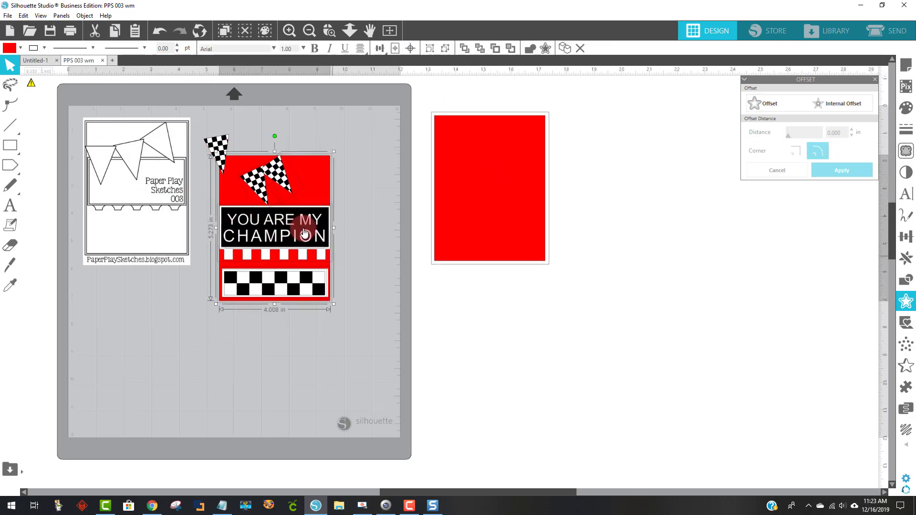
pyautogui.click(159, 30)
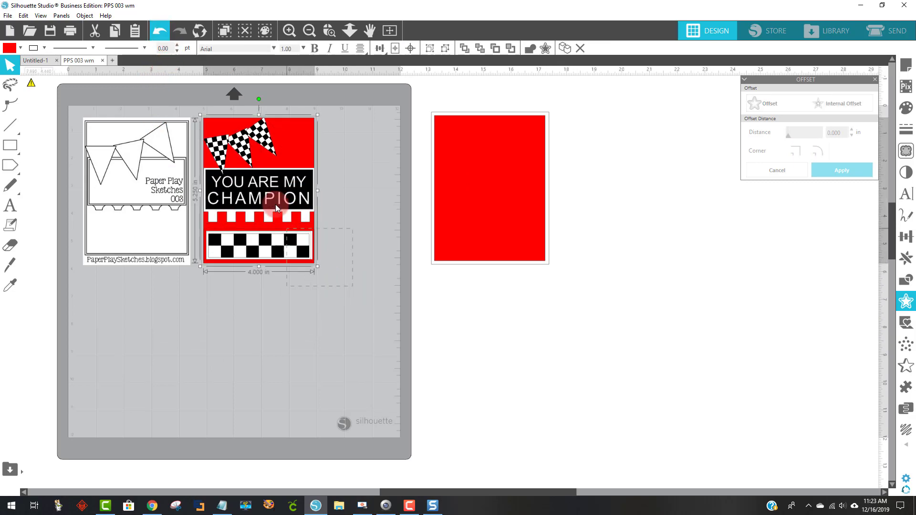
pyautogui.rightClick(254, 150)
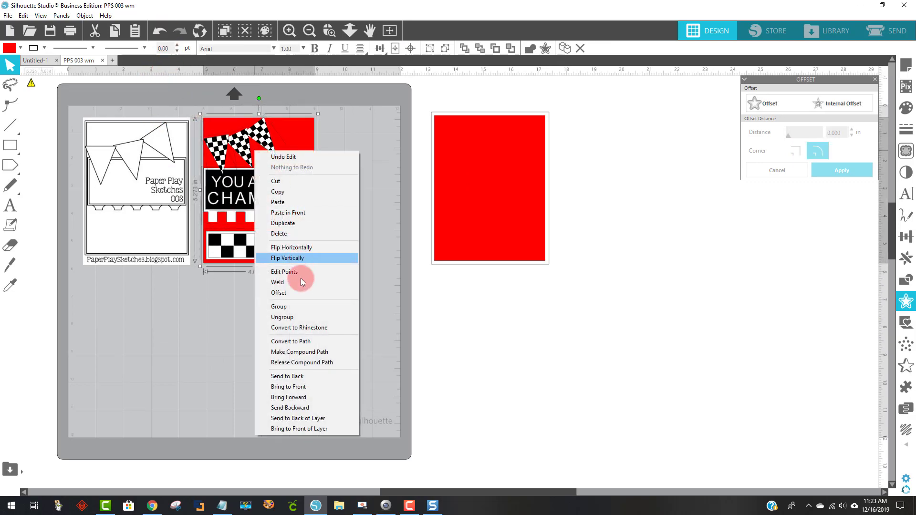
pyautogui.click(296, 308)
# Step: Move the grouped champion card below the sketch and bring the red-layered card base onto the mat beside them
pyautogui.moveTo(280, 220); pyautogui.dragTo(170, 377)
pyautogui.moveTo(487, 145); pyautogui.dragTo(307, 153)
pyautogui.click(325, 491)
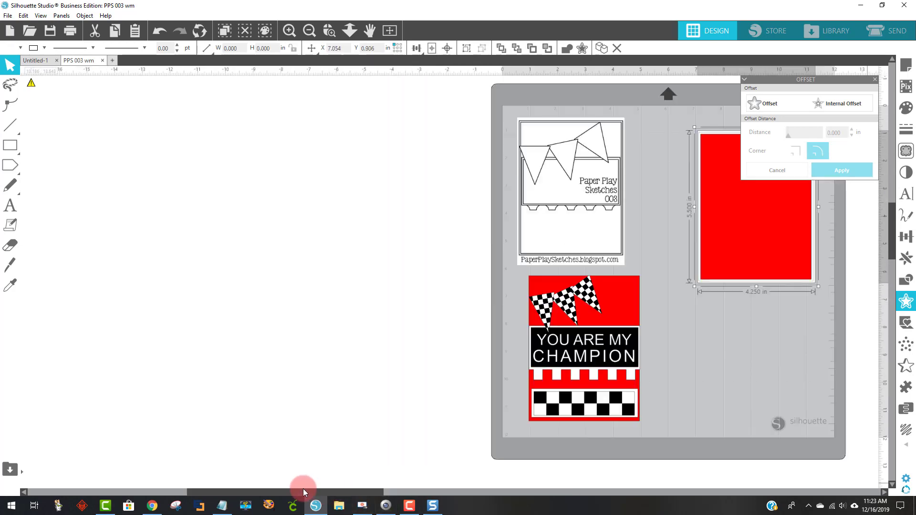
pyautogui.moveTo(378, 492); pyautogui.dragTo(461, 476)
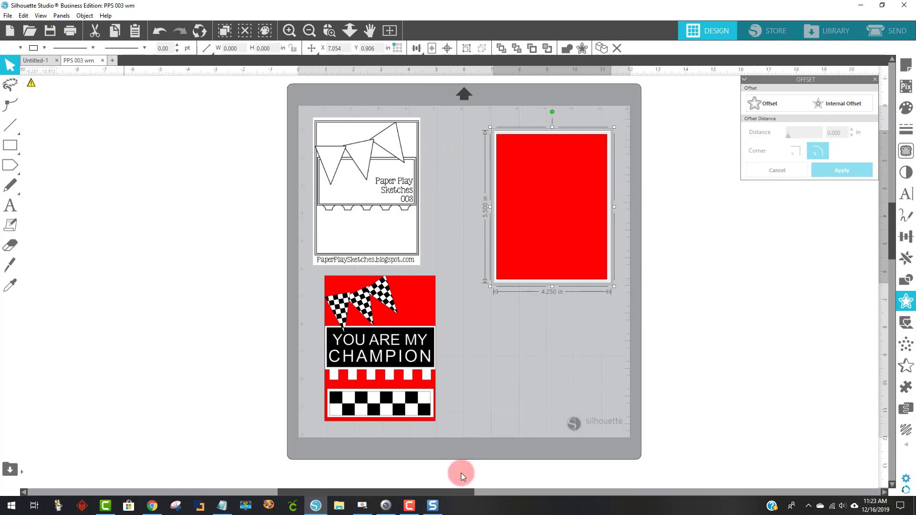
# Step: Reposition the champion card near the mat's lower left corner and move the sketch off the mat's left side
pyautogui.moveTo(417, 313)
pyautogui.mouseDown()
pyautogui.moveTo(388, 291)
pyautogui.moveTo(437, 236)
pyautogui.moveTo(425, 279)
pyautogui.moveTo(390, 309)
pyautogui.mouseUp()
pyautogui.doubleClick(438, 236)
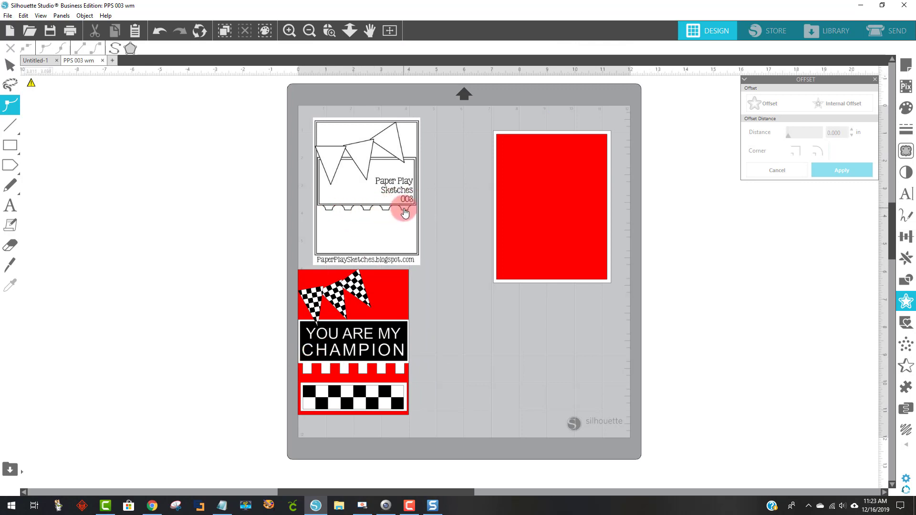
pyautogui.moveTo(321, 273); pyautogui.dragTo(336, 276)
pyautogui.moveTo(341, 118)
pyautogui.mouseDown()
pyautogui.moveTo(329, 110)
pyautogui.moveTo(122, 116)
pyautogui.mouseUp()
# Step: Draw a rectangle about 4.6 by 2.3 in on the mat above the champion card
pyautogui.click(11, 146)
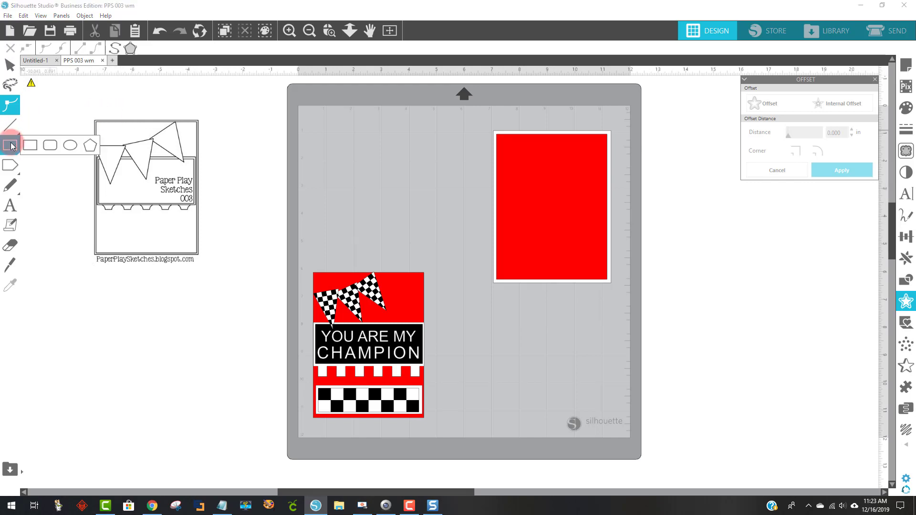
pyautogui.click(30, 145)
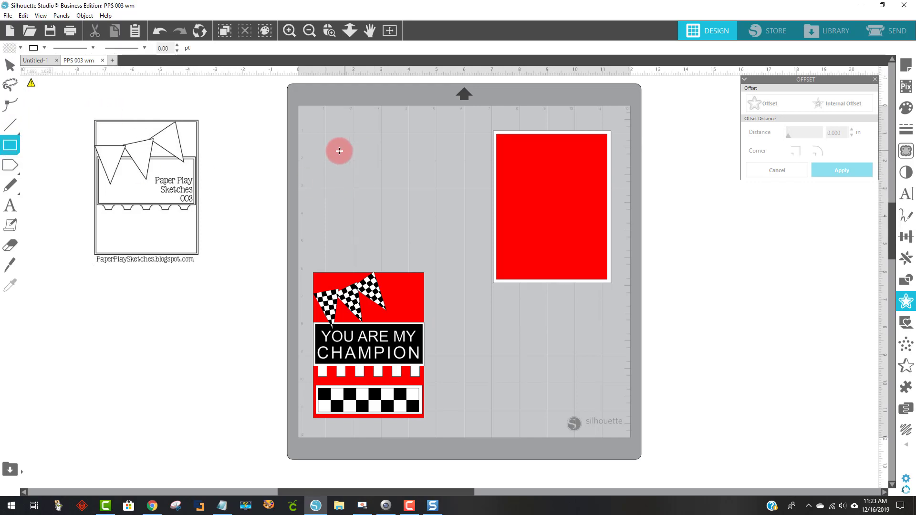
pyautogui.moveTo(323, 144); pyautogui.dragTo(451, 208)
pyautogui.doubleClick(450, 207)
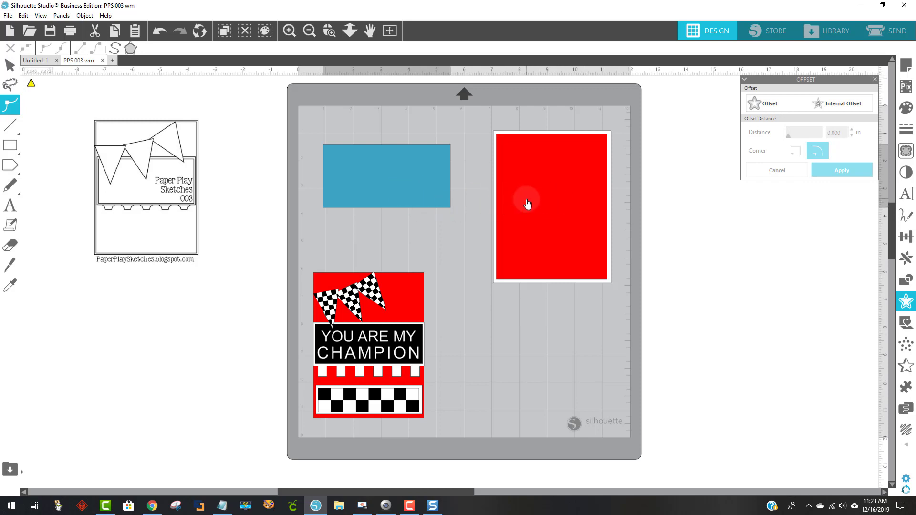
pyautogui.moveTo(354, 167); pyautogui.dragTo(366, 178)
pyautogui.click(377, 122)
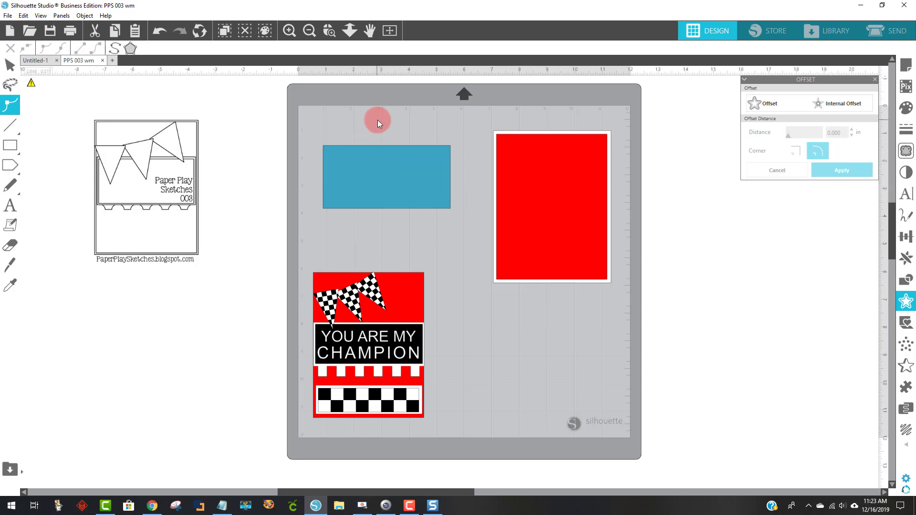
# Step: Set the blue rectangle's width to 4 in and move the rectangle up slightly on the mat
pyautogui.click(375, 150)
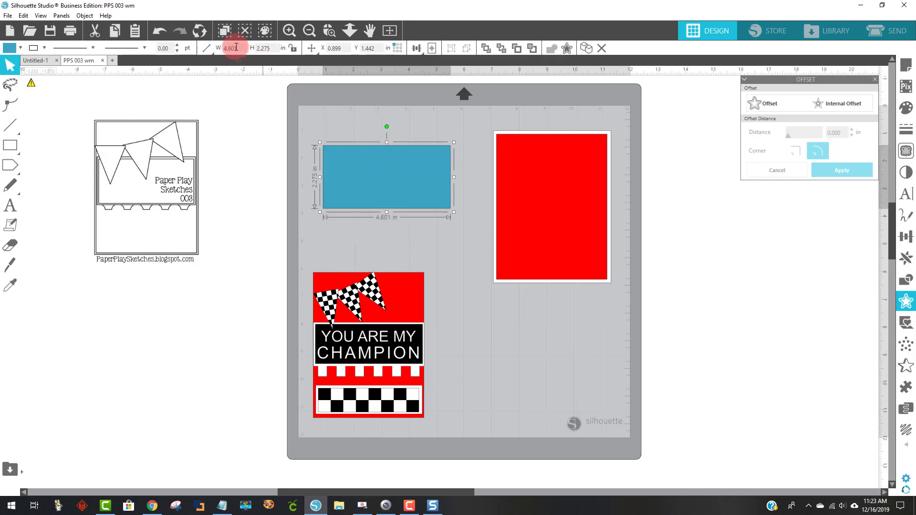
pyautogui.moveTo(236, 48); pyautogui.dragTo(210, 46)
pyautogui.write('4')
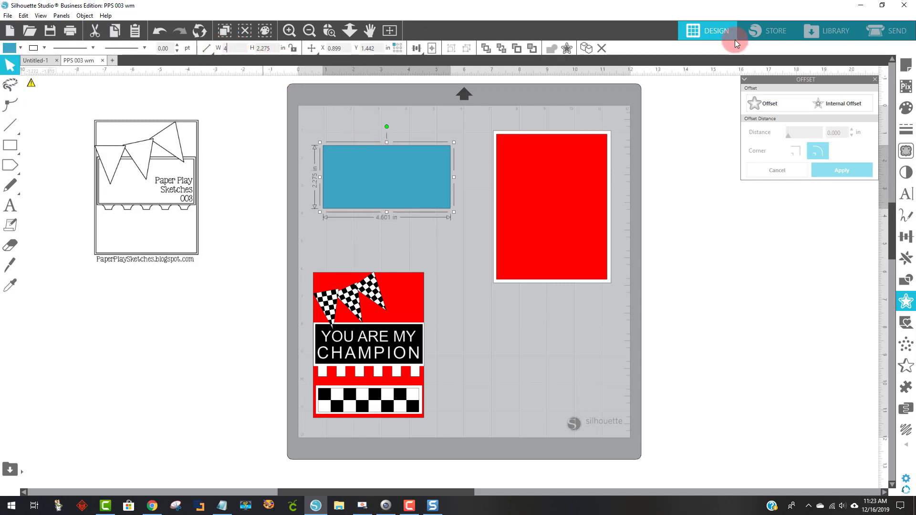
pyautogui.press('Return')
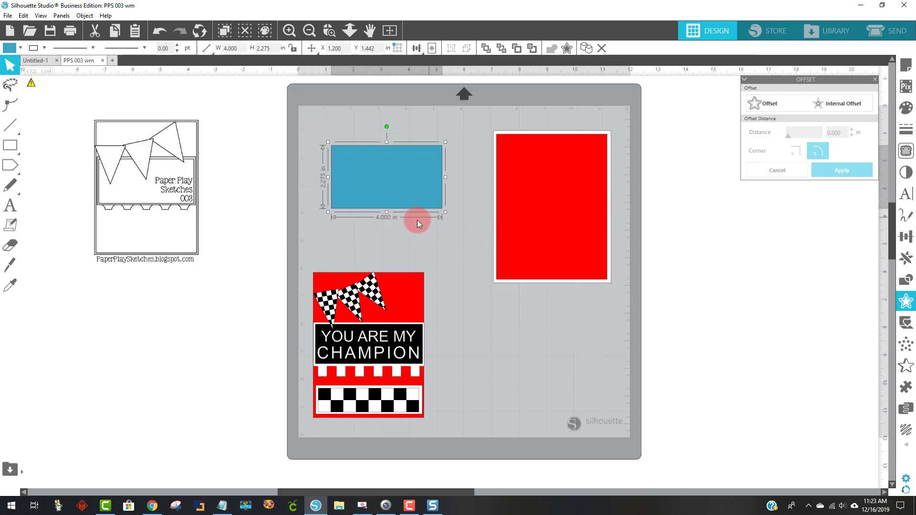
pyautogui.moveTo(377, 190)
pyautogui.mouseDown()
pyautogui.moveTo(546, 224)
pyautogui.moveTo(400, 170)
pyautogui.moveTo(378, 177)
pyautogui.mouseUp()
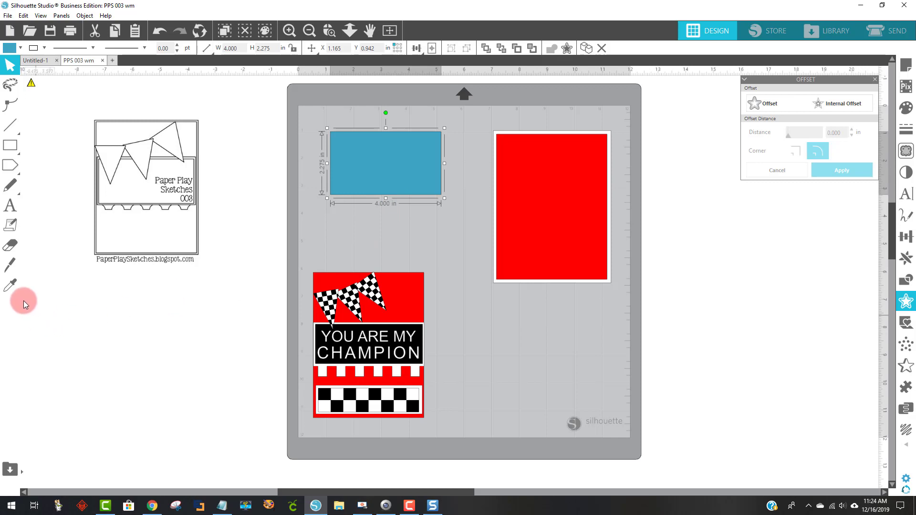
# Step: Draw a Square-style outline Knife cut across the lower part of the blue rectangle, extending just past both sides
pyautogui.click(10, 270)
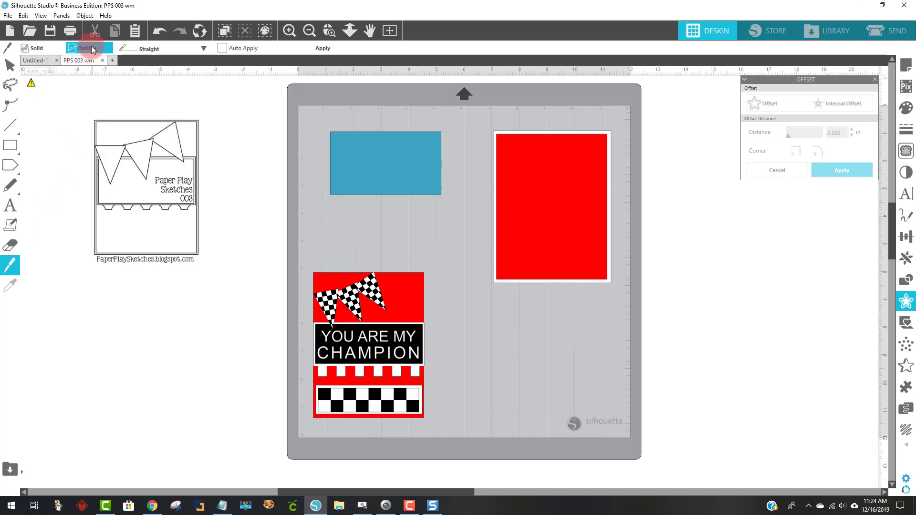
pyautogui.click(145, 51)
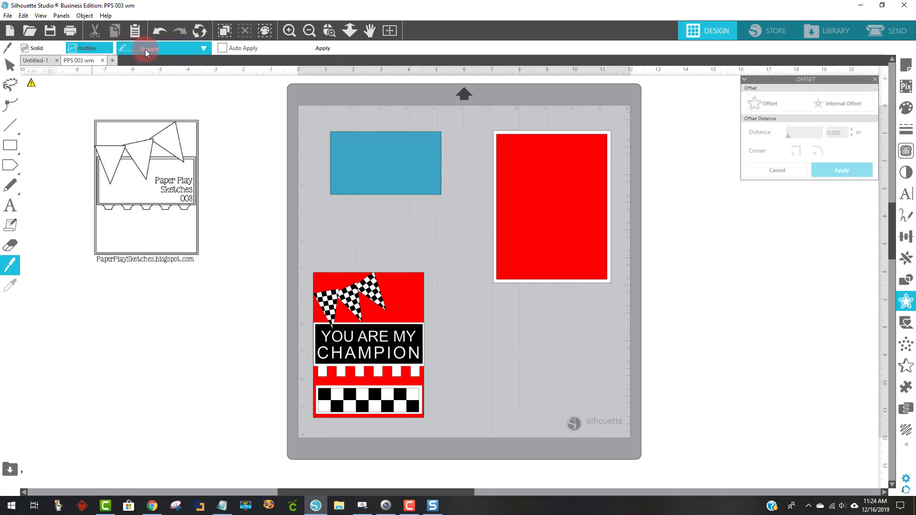
pyautogui.click(196, 52)
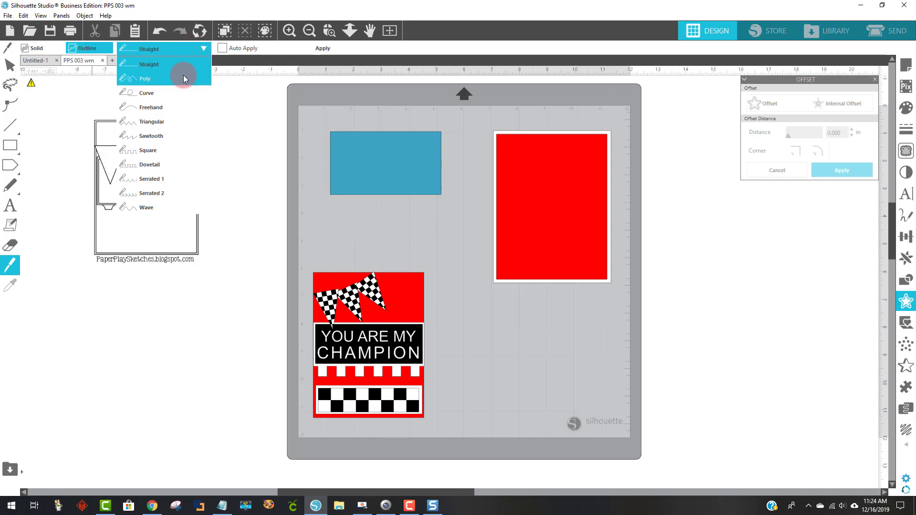
pyautogui.click(181, 96)
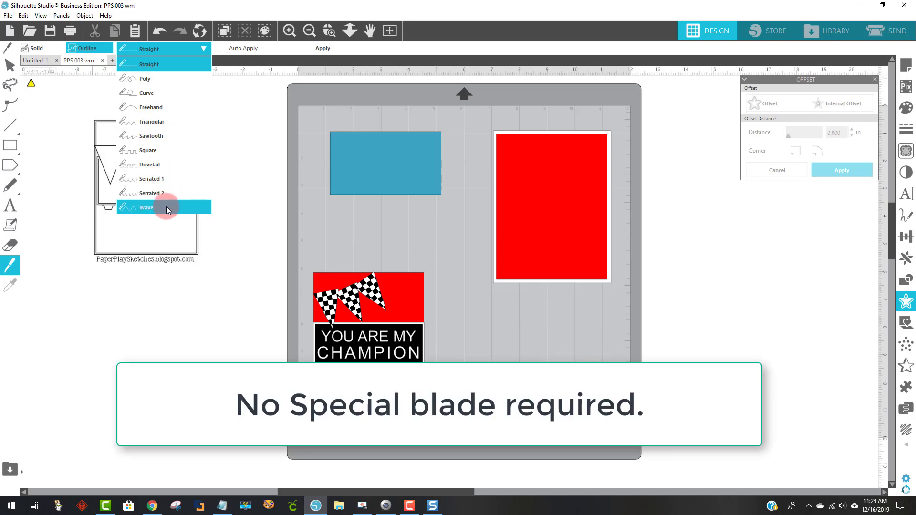
pyautogui.click(149, 151)
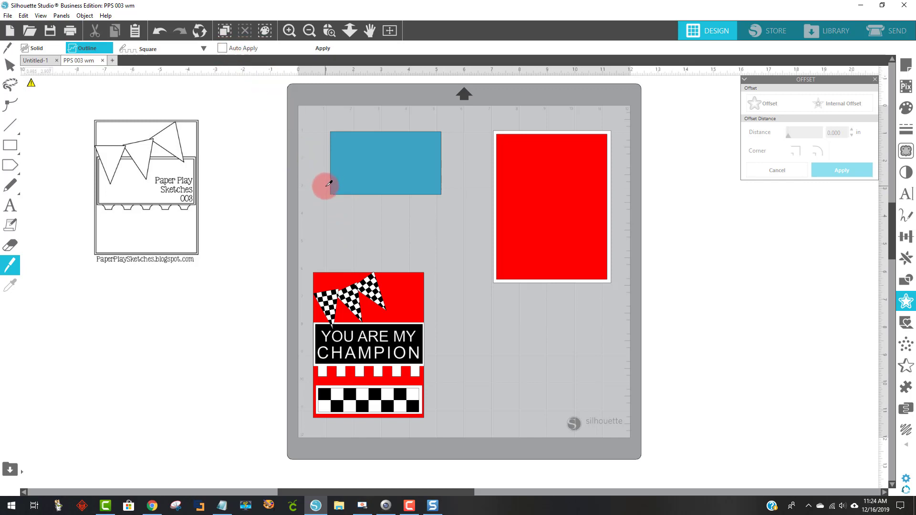
pyautogui.moveTo(326, 186); pyautogui.dragTo(445, 184)
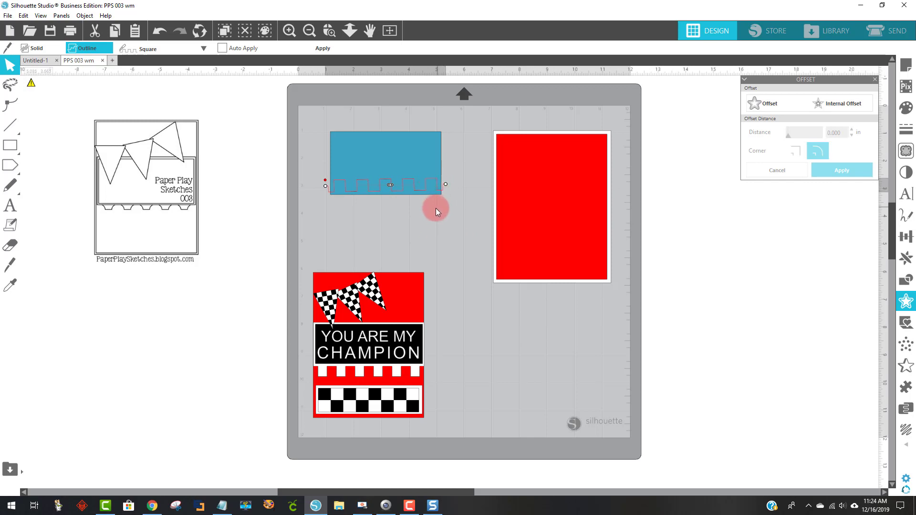
# Step: Narrow the teeth of the square knife line and adjust both its ends beyond the blue rectangle's sides
pyautogui.moveTo(436, 208); pyautogui.dragTo(448, 219)
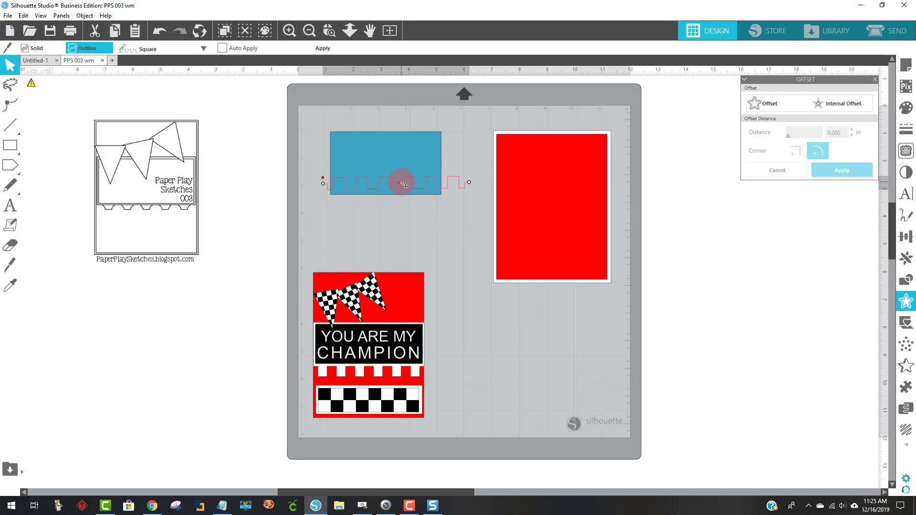
pyautogui.moveTo(405, 185)
pyautogui.mouseDown()
pyautogui.moveTo(397, 182)
pyautogui.moveTo(413, 187)
pyautogui.moveTo(389, 187)
pyautogui.moveTo(411, 190)
pyautogui.mouseUp()
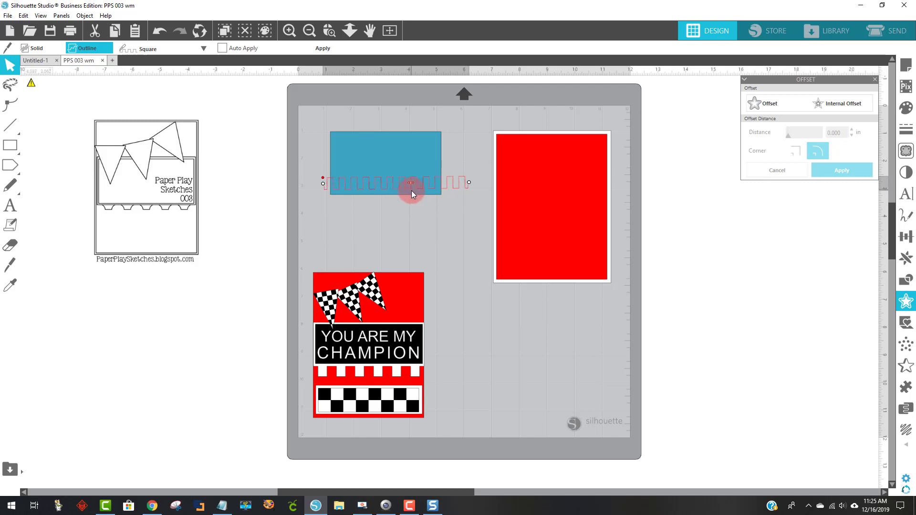
pyautogui.moveTo(471, 183)
pyautogui.mouseDown()
pyautogui.moveTo(427, 190)
pyautogui.moveTo(453, 181)
pyautogui.mouseUp()
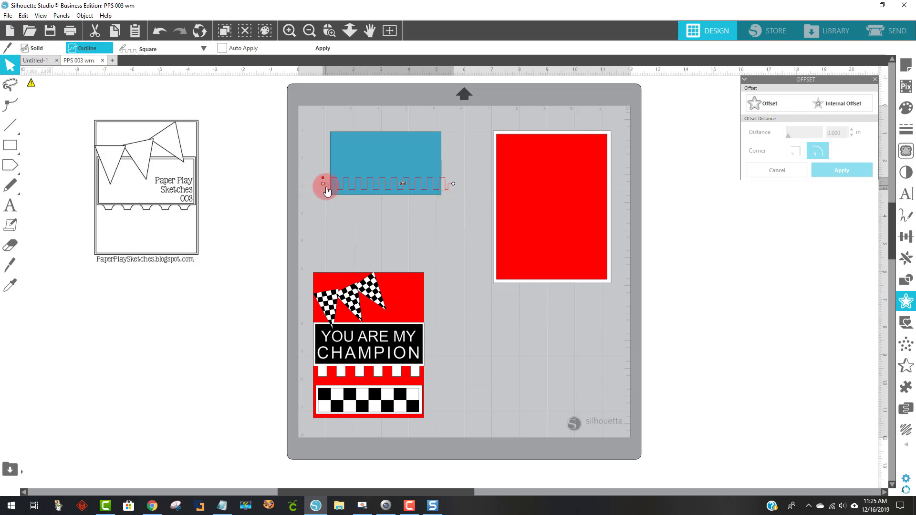
pyautogui.moveTo(327, 186); pyautogui.dragTo(313, 187)
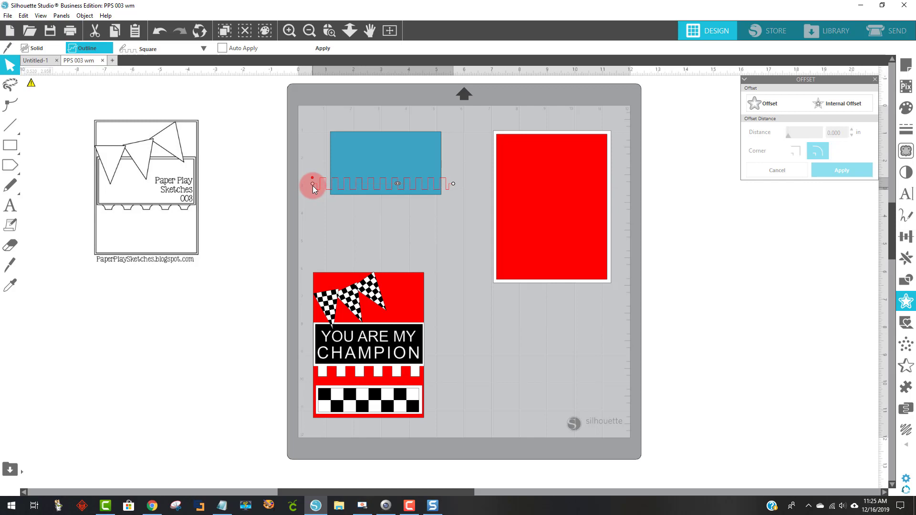
pyautogui.moveTo(312, 185); pyautogui.dragTo(307, 186)
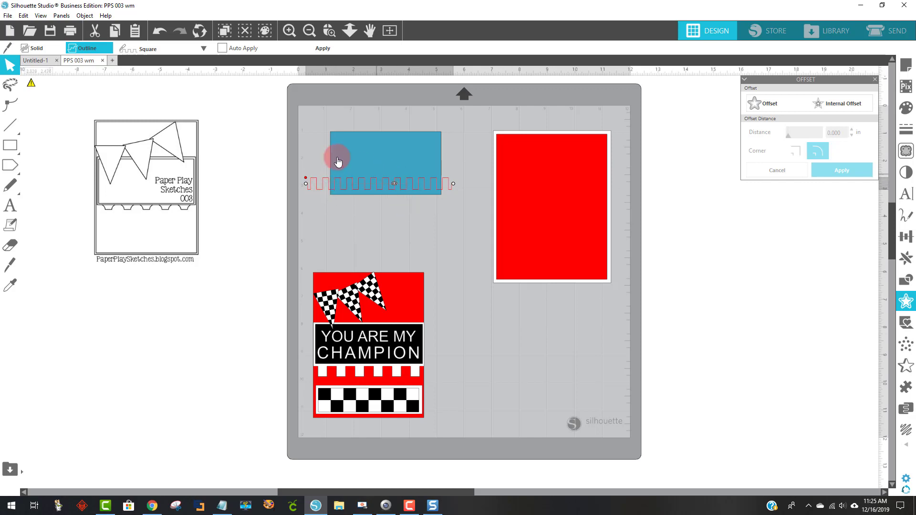
# Step: Apply the square knife cut to the blue rectangle and move the lower toothed strip down, away from the upper piece
pyautogui.click(323, 48)
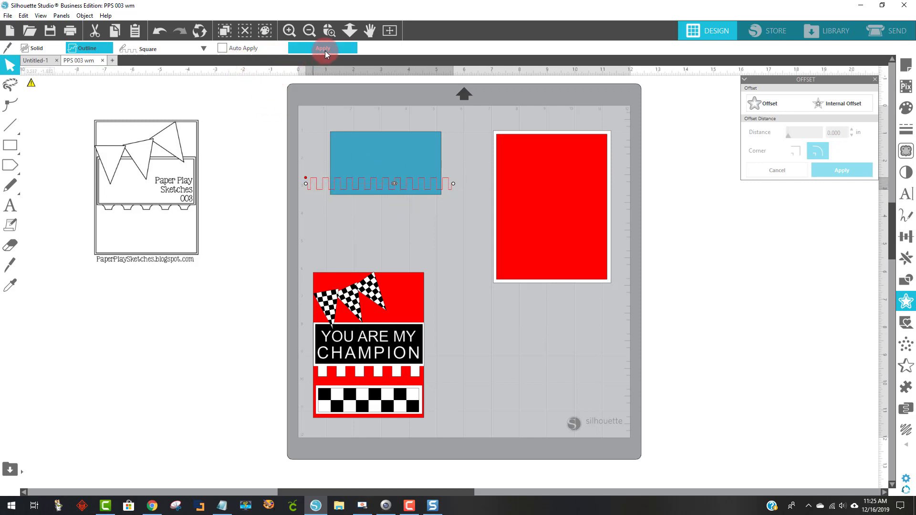
pyautogui.click(425, 225)
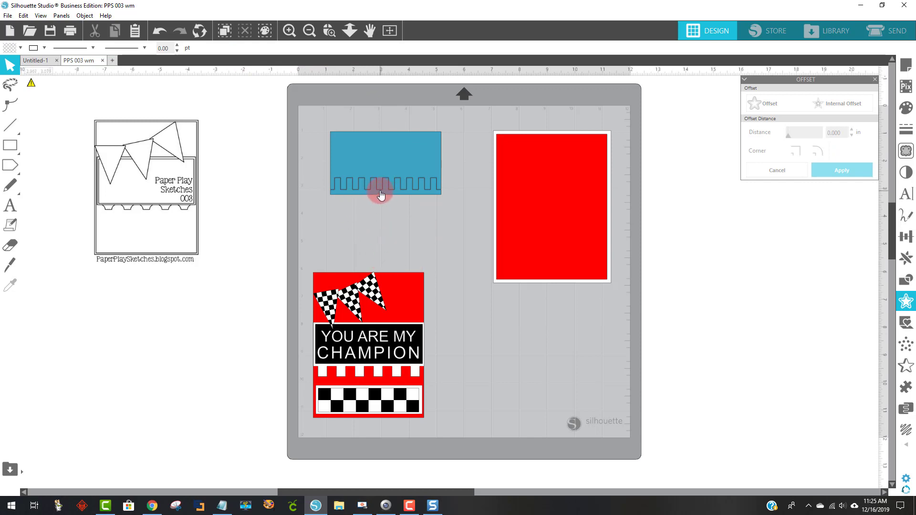
pyautogui.moveTo(382, 195); pyautogui.dragTo(373, 220)
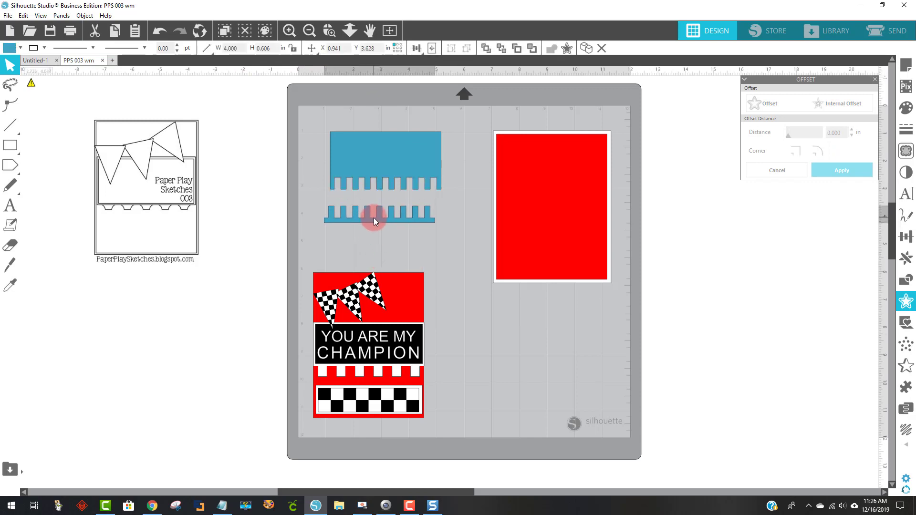
# Step: Fill the upper toothed piece with white and place it across the middle of the red card panel
pyautogui.click(365, 158)
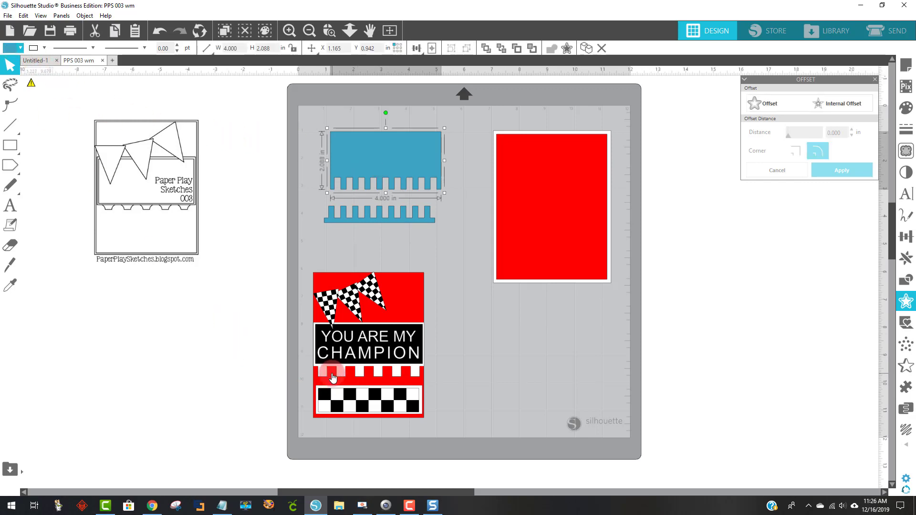
pyautogui.click(14, 47)
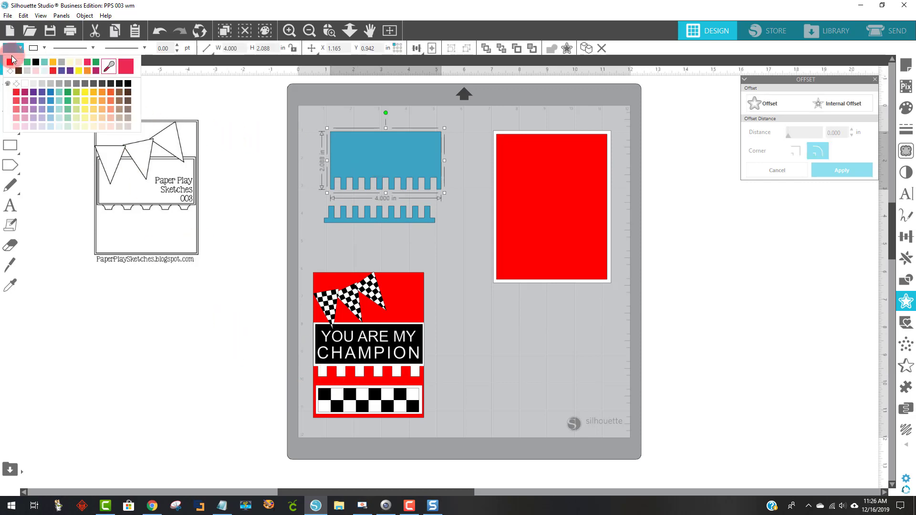
pyautogui.click(11, 59)
pyautogui.moveTo(374, 143); pyautogui.dragTo(557, 214)
# Step: Move the leftover blue toothed strip aside so that it overlaps the mat's left edge
pyautogui.click(429, 250)
pyautogui.click(397, 219)
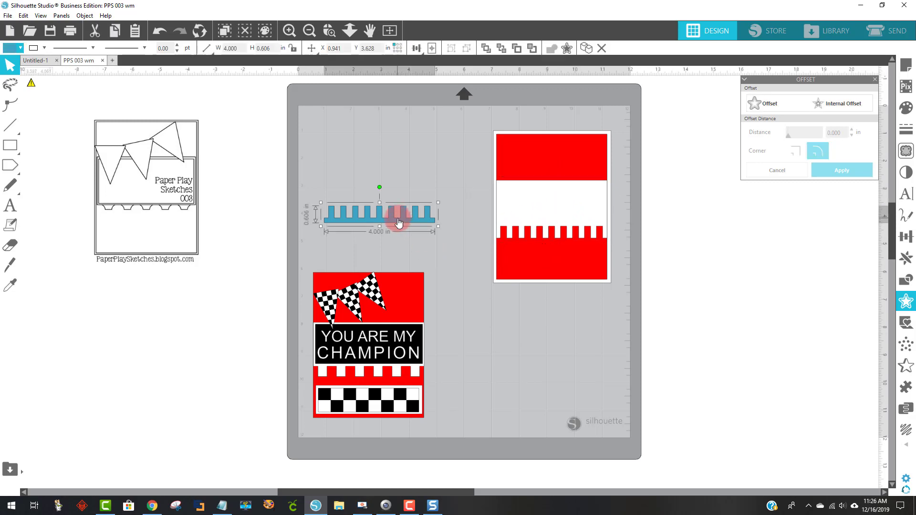
pyautogui.moveTo(399, 222); pyautogui.dragTo(327, 185)
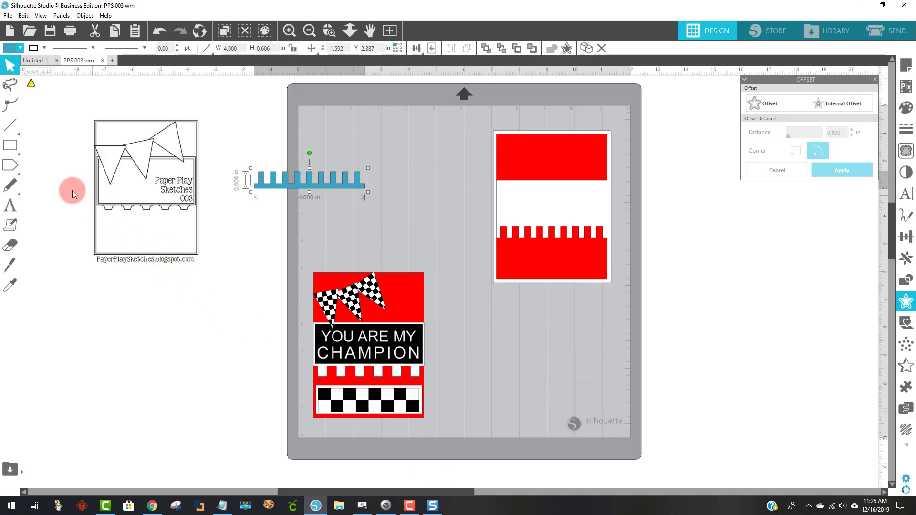
# Step: Draw a rectangle about 3.77 by 1.4 in inside the white band above the teeth and fill it with black
pyautogui.click(10, 145)
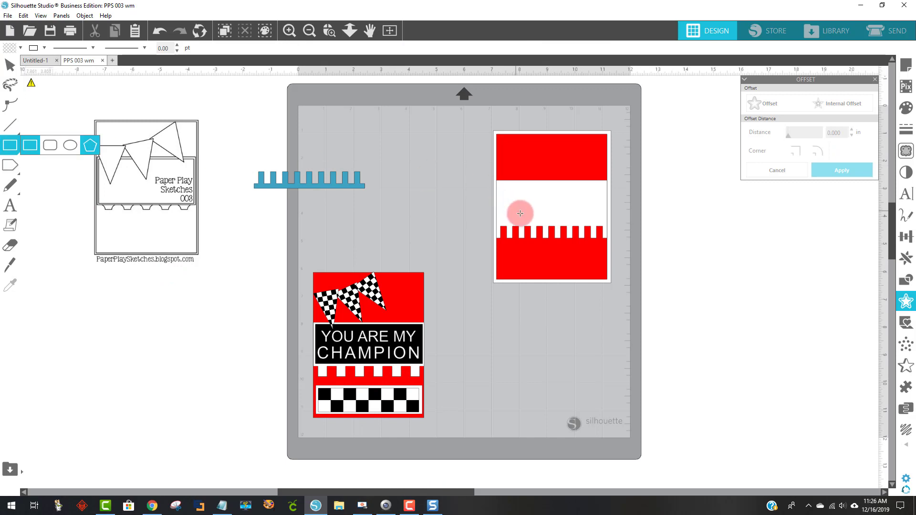
pyautogui.moveTo(500, 184)
pyautogui.mouseDown()
pyautogui.moveTo(606, 222)
pyautogui.moveTo(604, 230)
pyautogui.moveTo(604, 222)
pyautogui.mouseUp()
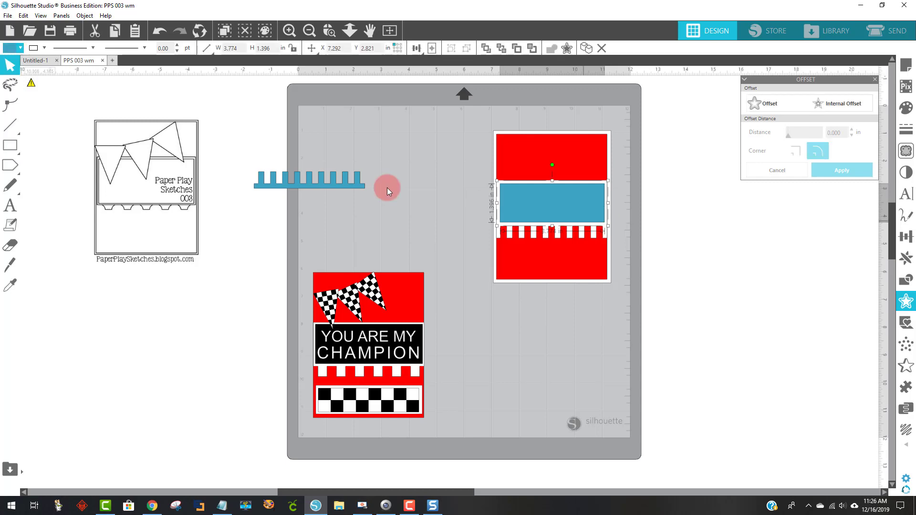
pyautogui.click(8, 49)
pyautogui.click(28, 62)
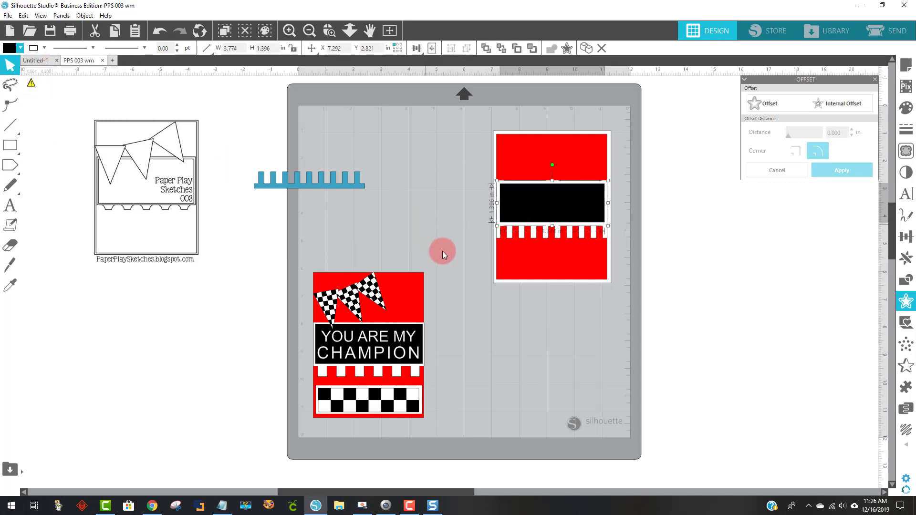
pyautogui.click(494, 360)
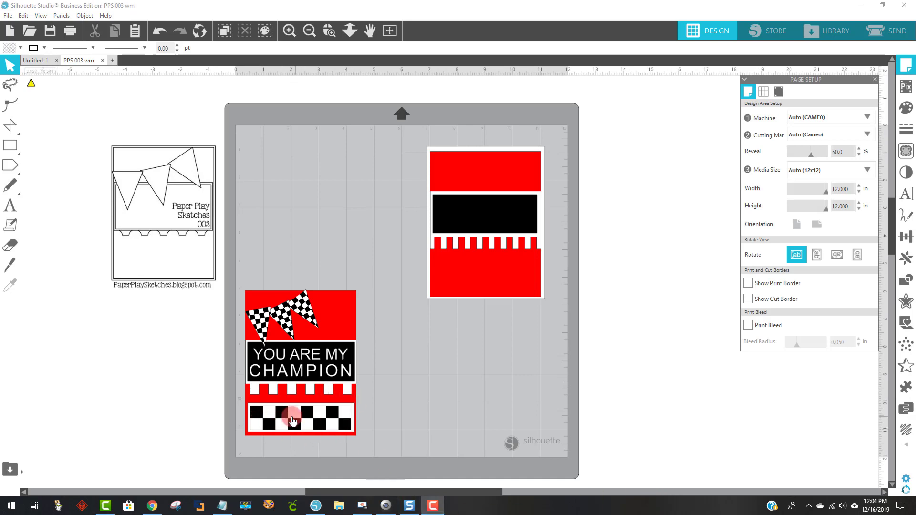
# Step: Draw a rectangle about 3.76 by 1.43 in inside the red area below the teeth and fill it with white
pyautogui.click(11, 148)
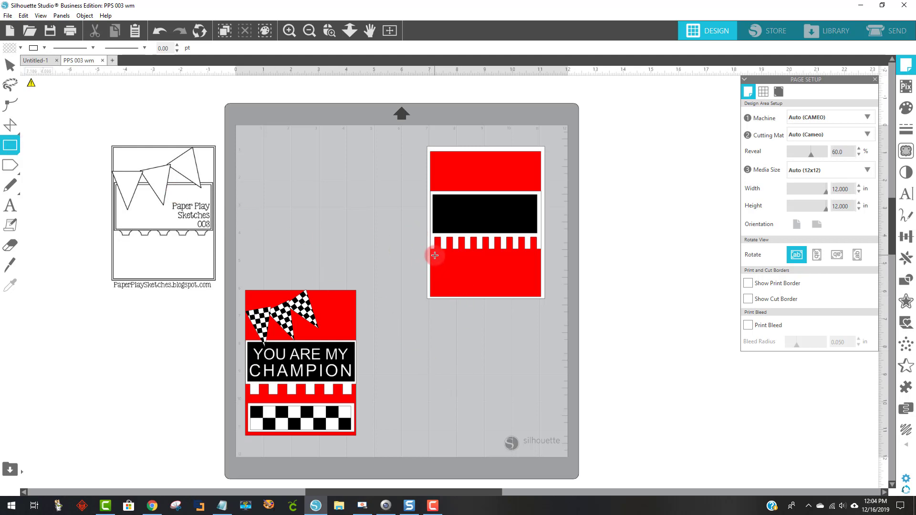
pyautogui.moveTo(435, 255)
pyautogui.mouseDown()
pyautogui.moveTo(537, 302)
pyautogui.moveTo(538, 290)
pyautogui.moveTo(499, 272)
pyautogui.moveTo(486, 300)
pyautogui.moveTo(488, 278)
pyautogui.mouseUp()
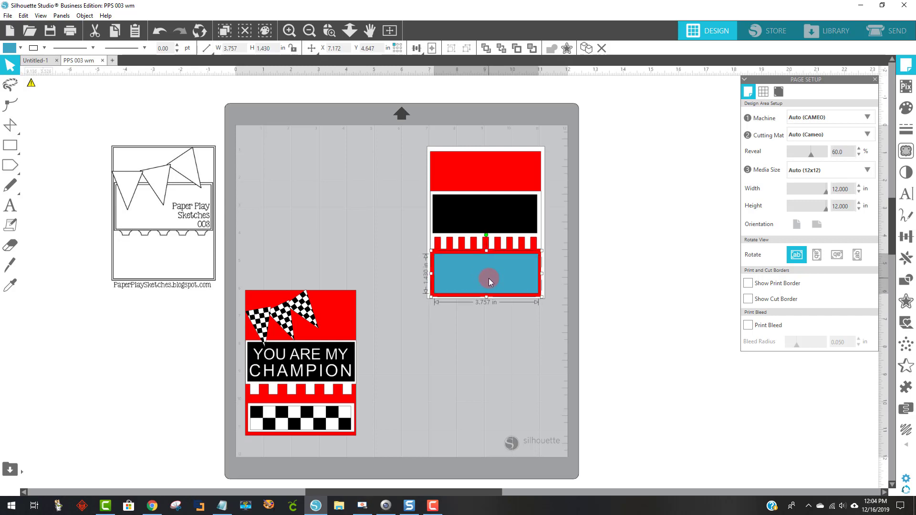
pyautogui.click(8, 49)
pyautogui.click(29, 63)
pyautogui.click(521, 360)
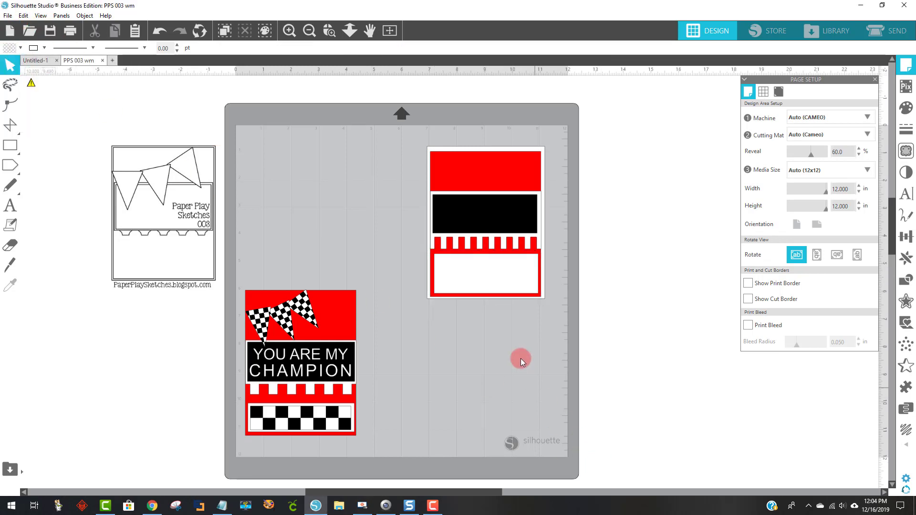
# Step: Draw a rectangle about 3.57 by 1.22 in inside the lower white panel and open its fill settings
pyautogui.click(458, 270)
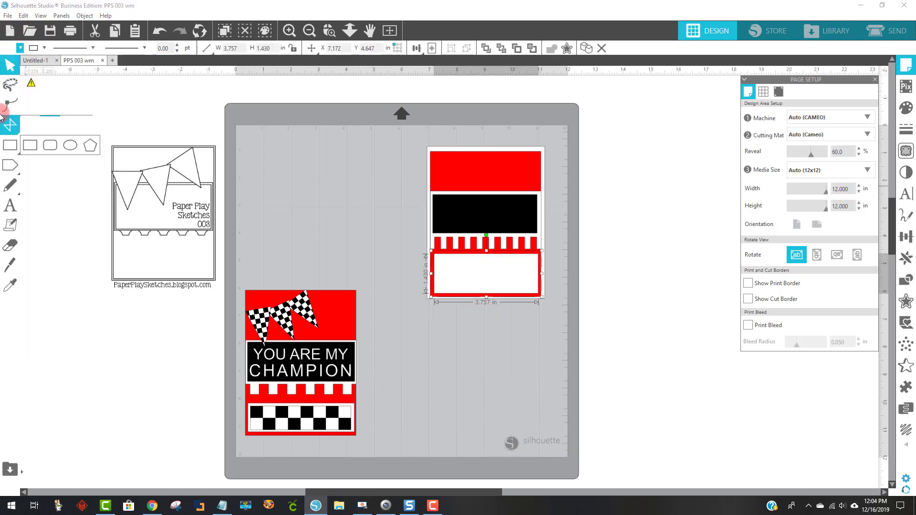
pyautogui.click(13, 133)
pyautogui.click(10, 145)
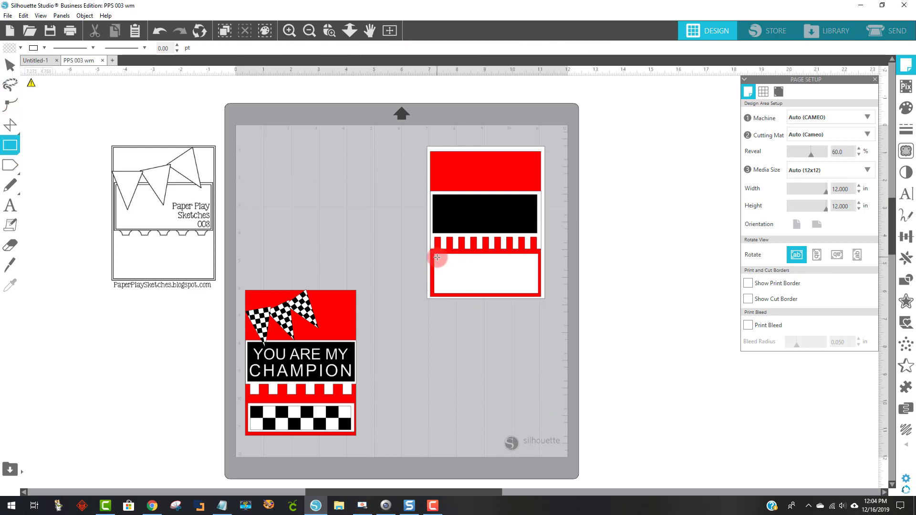
pyautogui.moveTo(438, 259); pyautogui.dragTo(536, 291)
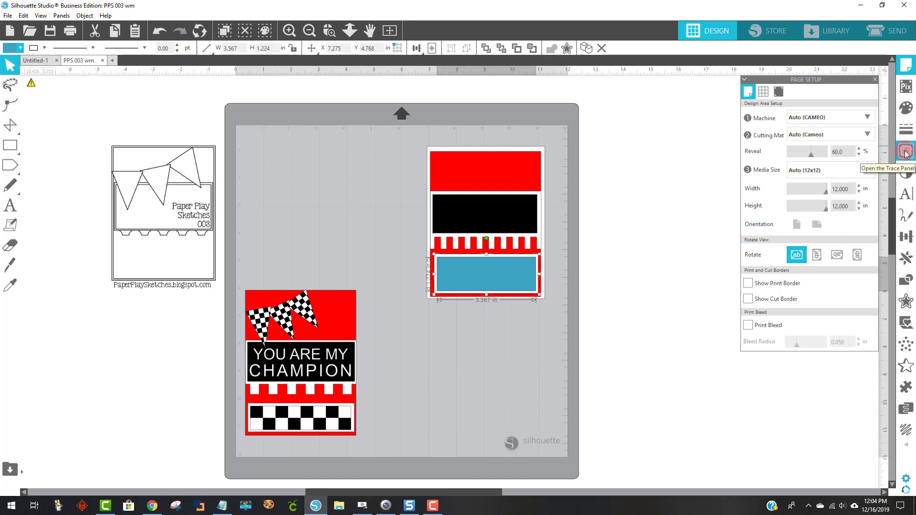
pyautogui.click(911, 113)
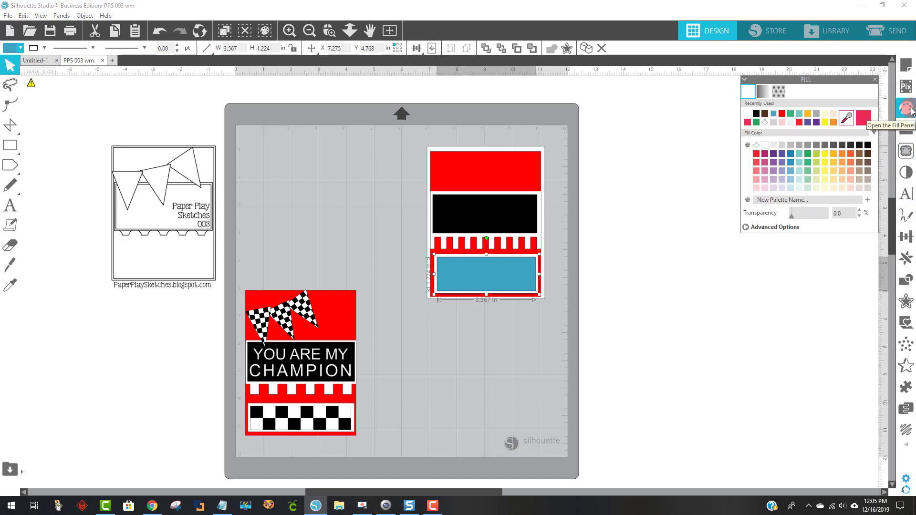
# Step: Try a green, white and black gradient fill on the inner rectangle of the lower panel
pyautogui.click(747, 95)
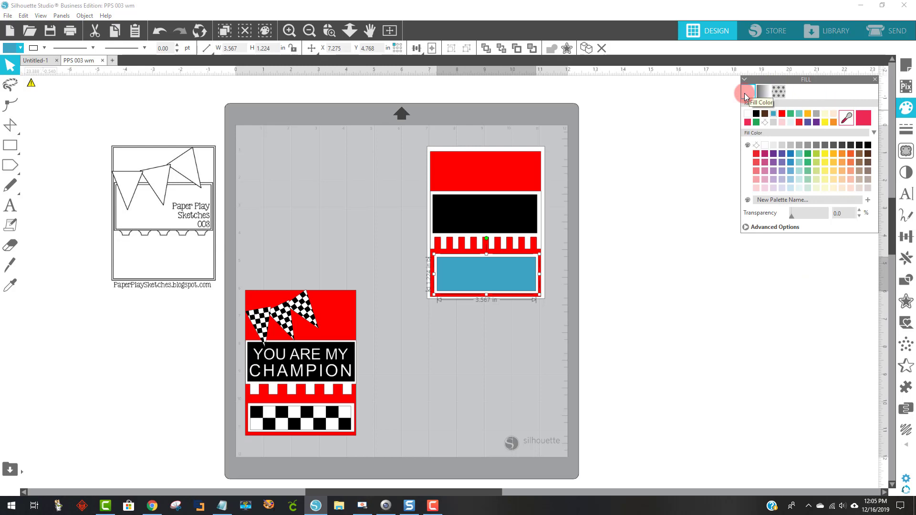
pyautogui.click(763, 91)
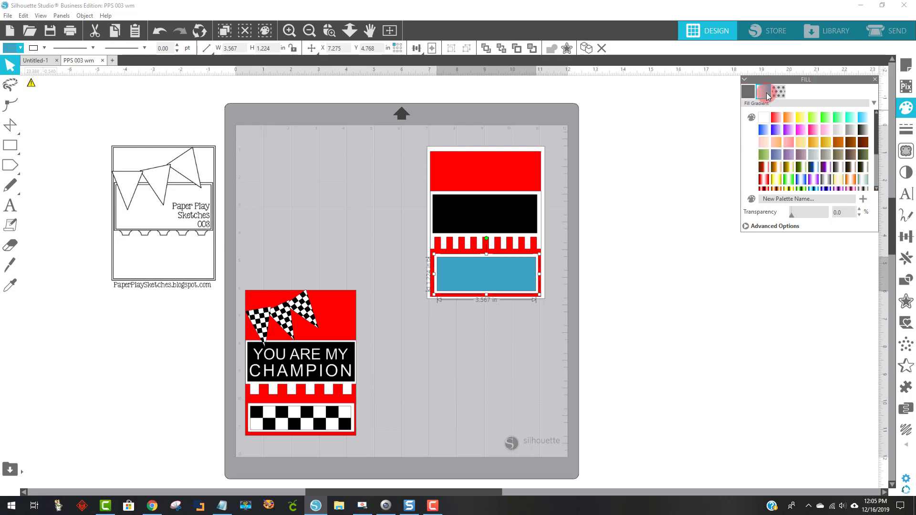
pyautogui.click(812, 162)
pyautogui.scroll(3, 811, 162)
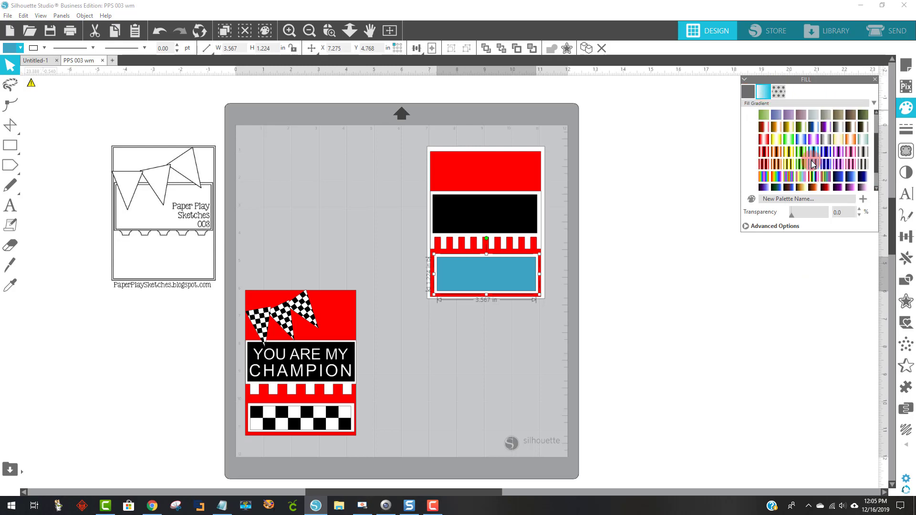
pyautogui.click(801, 181)
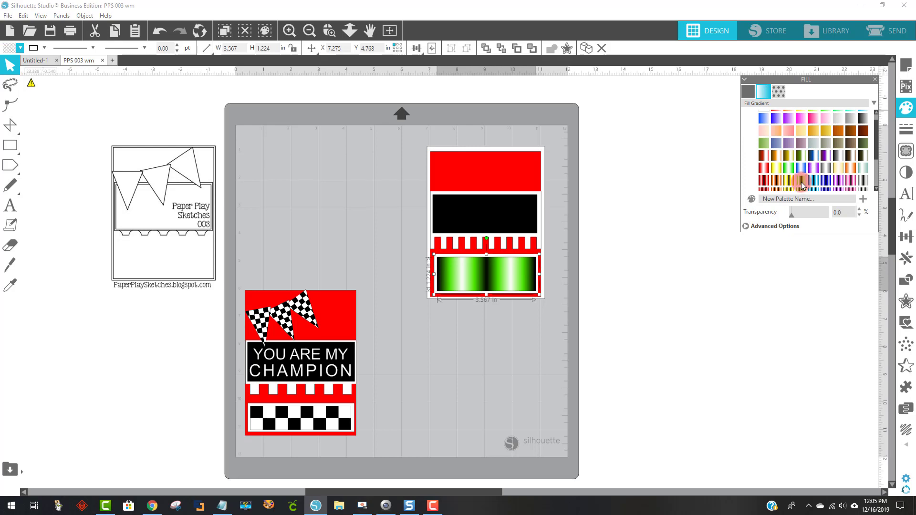
# Step: Fill the inner rectangle with the black-and-white checkerboard pattern and set the pattern scale to about 34%
pyautogui.click(781, 91)
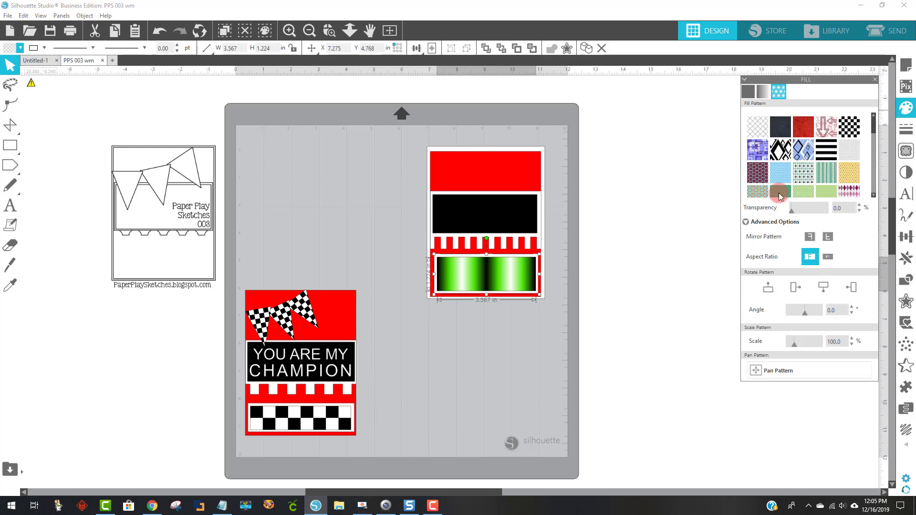
pyautogui.click(845, 127)
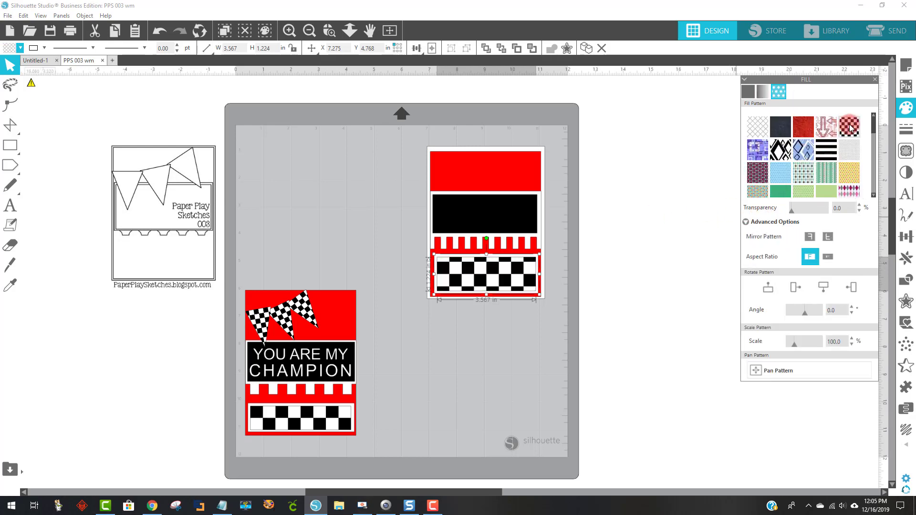
pyautogui.click(746, 222)
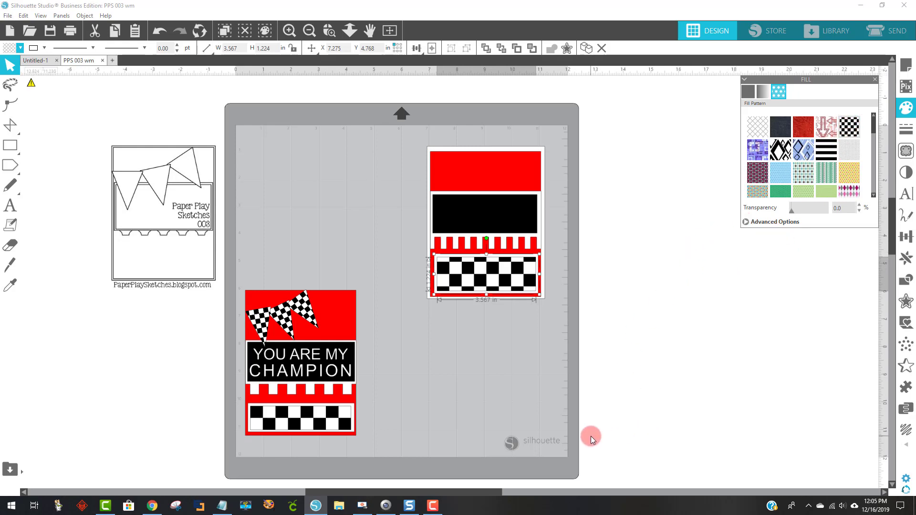
pyautogui.click(747, 224)
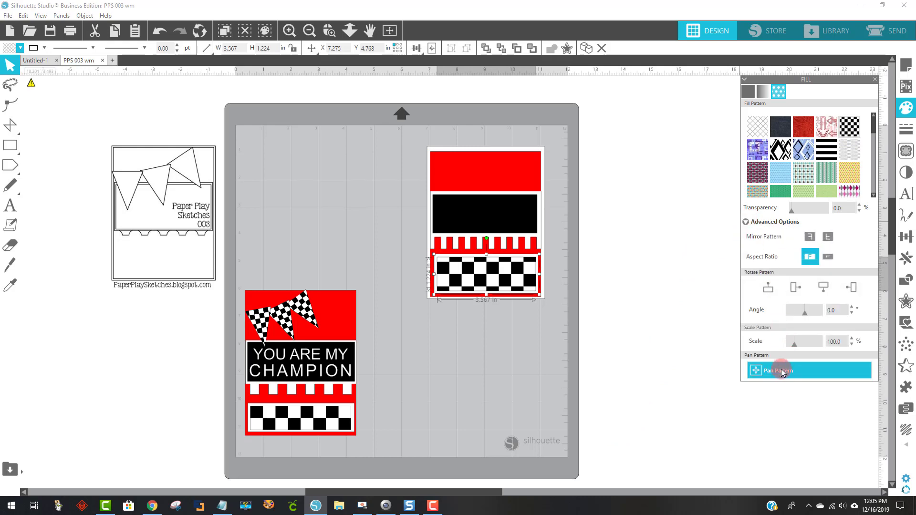
pyautogui.moveTo(796, 342); pyautogui.dragTo(790, 345)
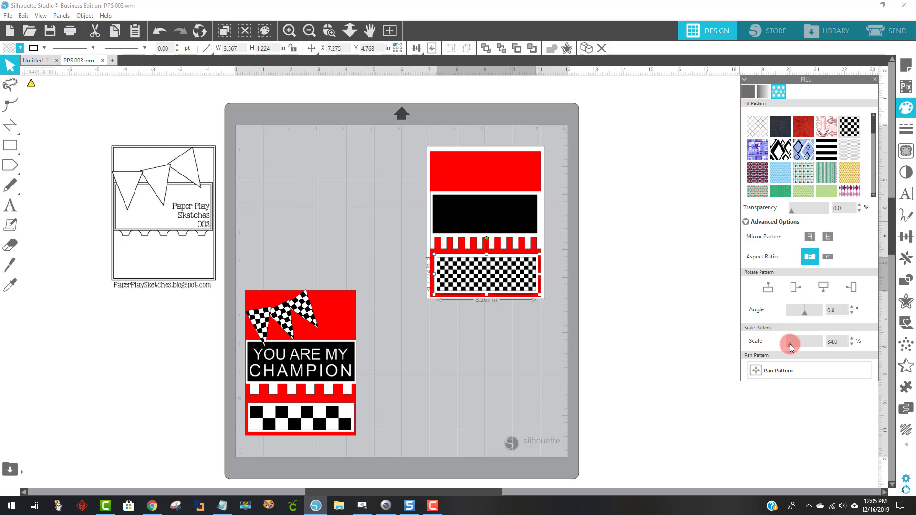
pyautogui.click(662, 309)
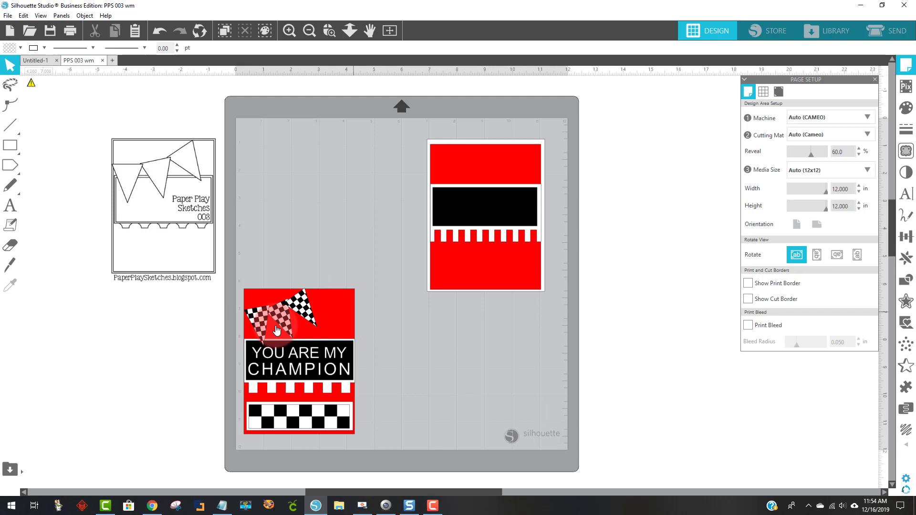
pyautogui.click(441, 364)
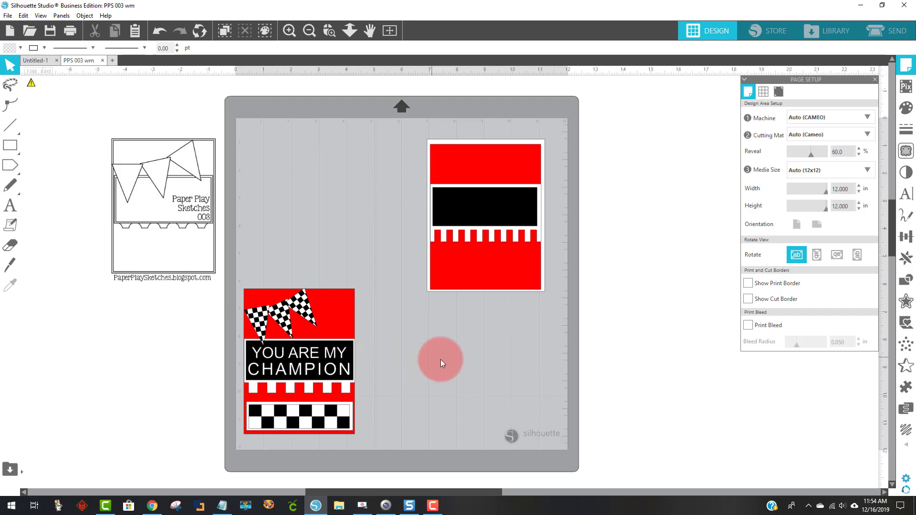
pyautogui.click(10, 125)
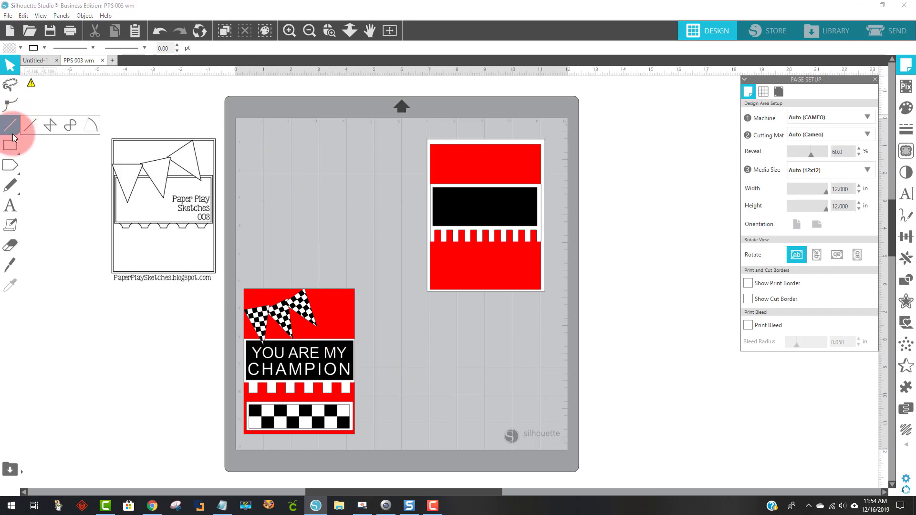
pyautogui.click(11, 146)
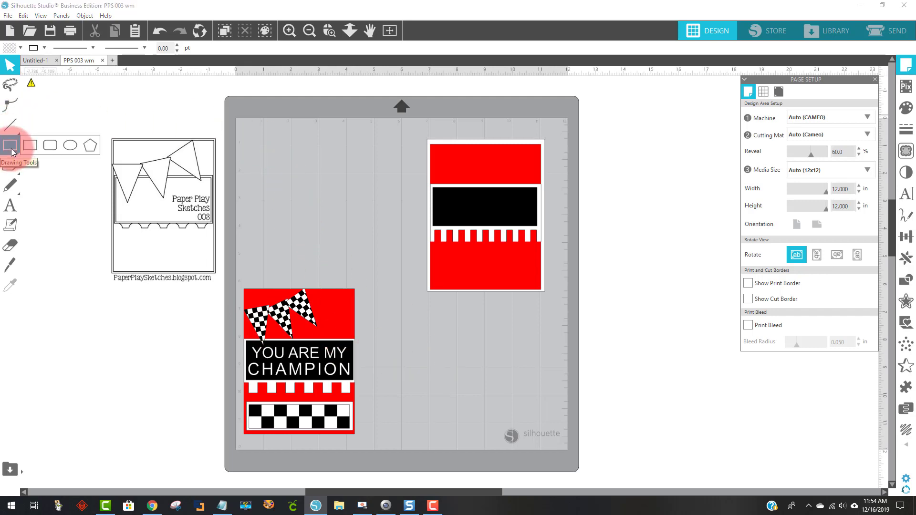
pyautogui.click(11, 165)
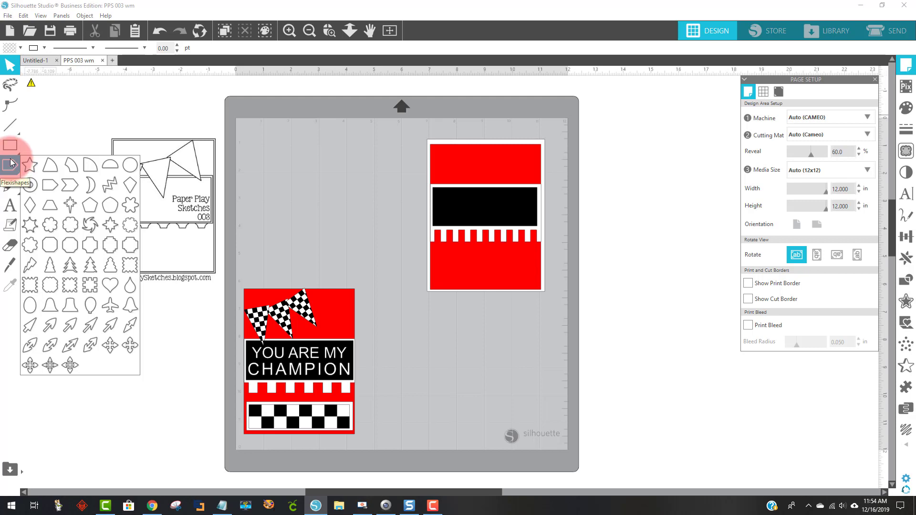
pyautogui.click(10, 145)
# Step: Draw a narrow upright triangle on the mat above the champion card with the Polygon tool
pyautogui.click(12, 127)
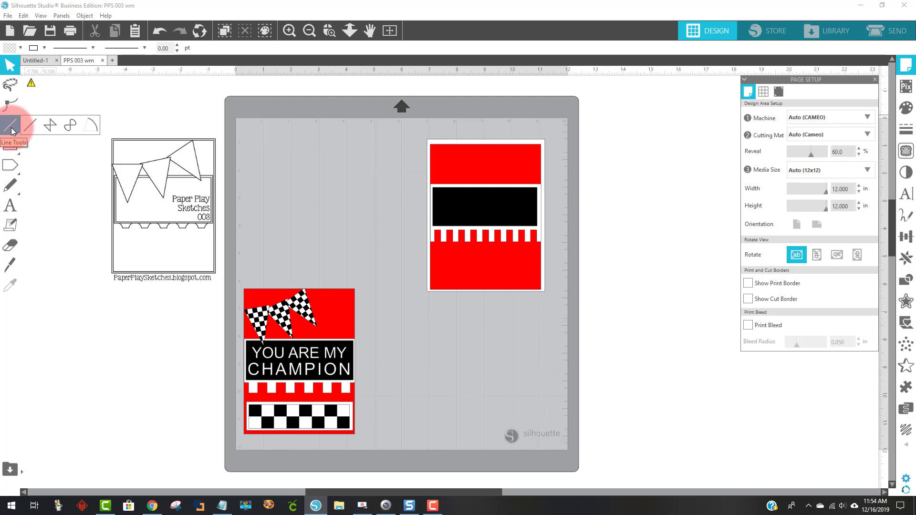
pyautogui.click(50, 126)
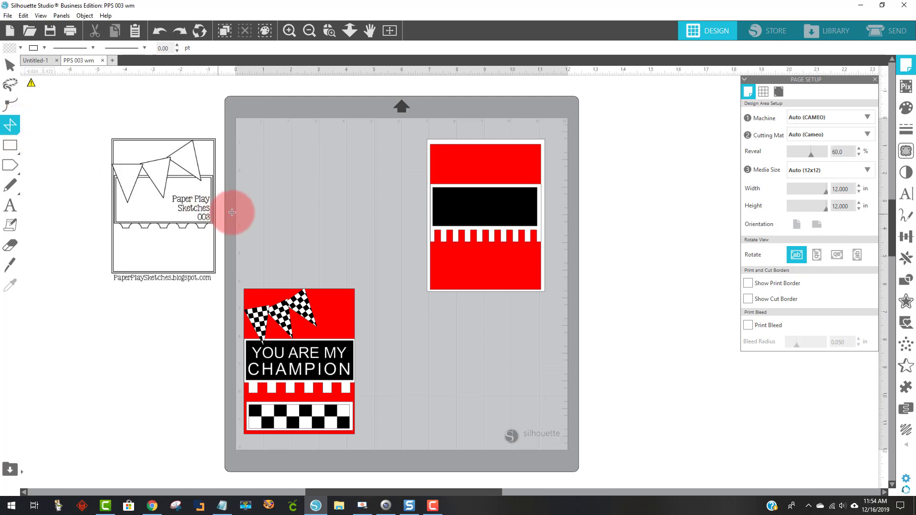
pyautogui.click(292, 224)
pyautogui.moveTo(313, 171)
pyautogui.mouseDown()
pyautogui.moveTo(309, 163)
pyautogui.moveTo(328, 226)
pyautogui.moveTo(292, 224)
pyautogui.mouseUp()
pyautogui.click(382, 233)
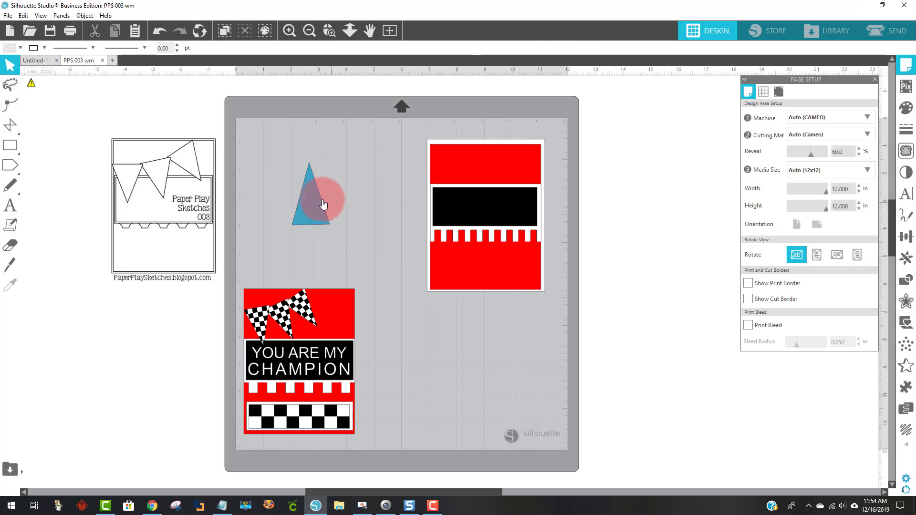
# Step: Place the inverted triangle tilted at the upper left of the new card and shrink it to about 0.82 by 1.20 in
pyautogui.click(316, 199)
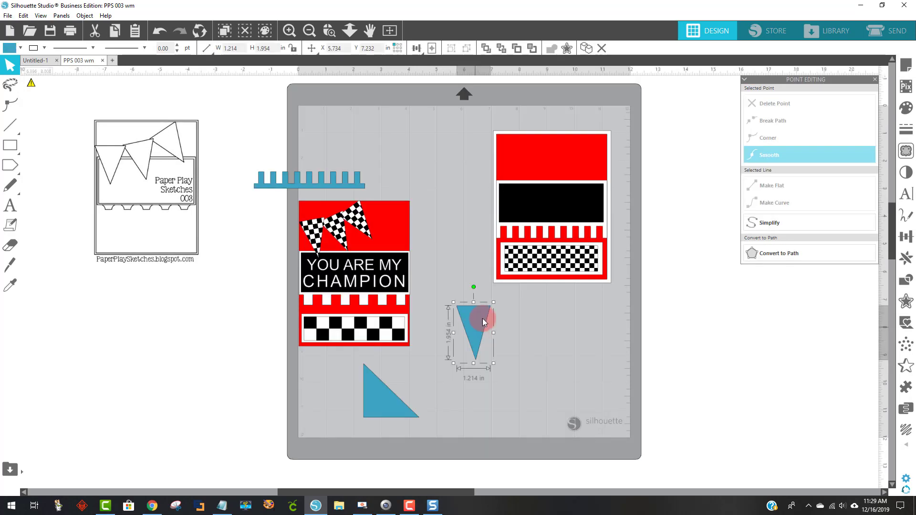
pyautogui.moveTo(482, 318); pyautogui.dragTo(494, 139)
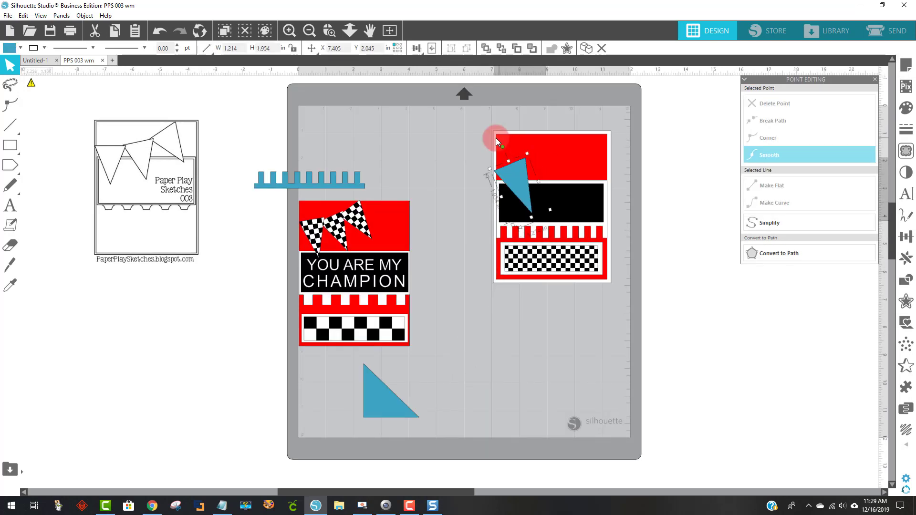
pyautogui.moveTo(515, 175); pyautogui.dragTo(518, 166)
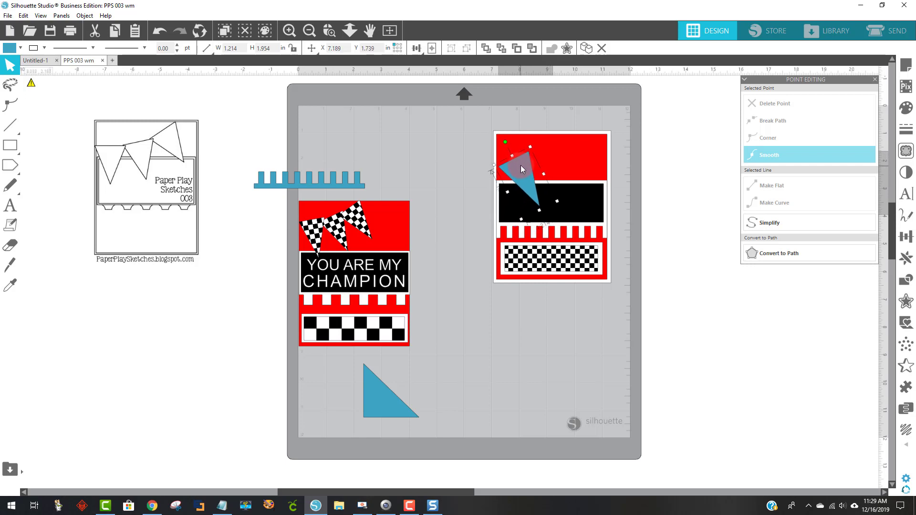
pyautogui.click(536, 212)
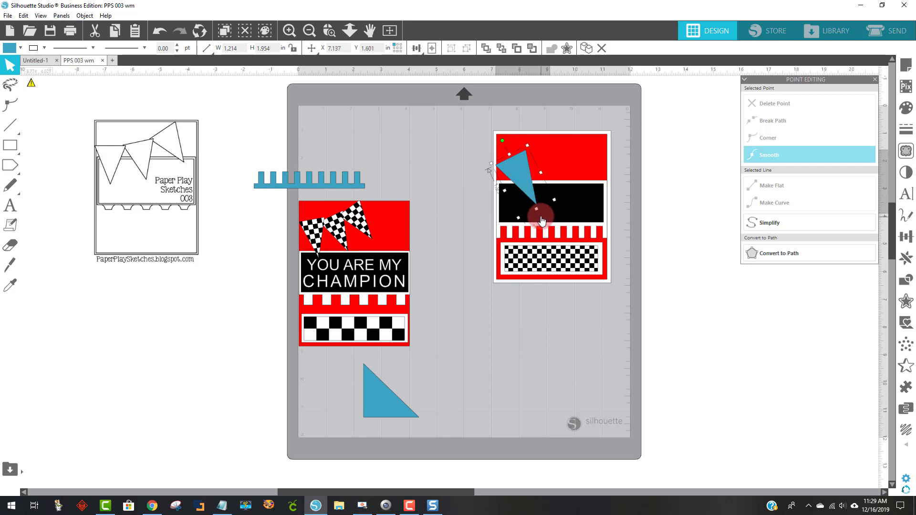
pyautogui.moveTo(528, 196); pyautogui.dragTo(528, 167)
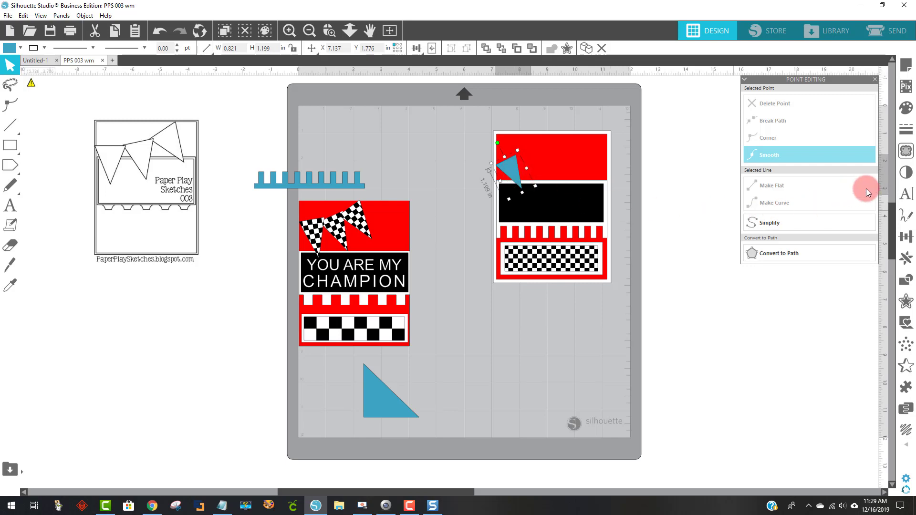
# Step: Fill the triangle pennant with the black-and-white horizontal stripe pattern
pyautogui.click(906, 109)
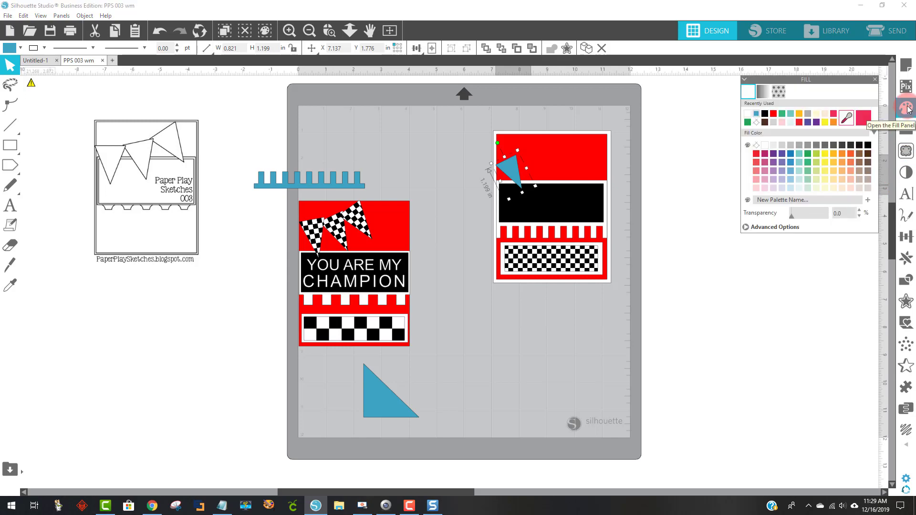
pyautogui.click(778, 92)
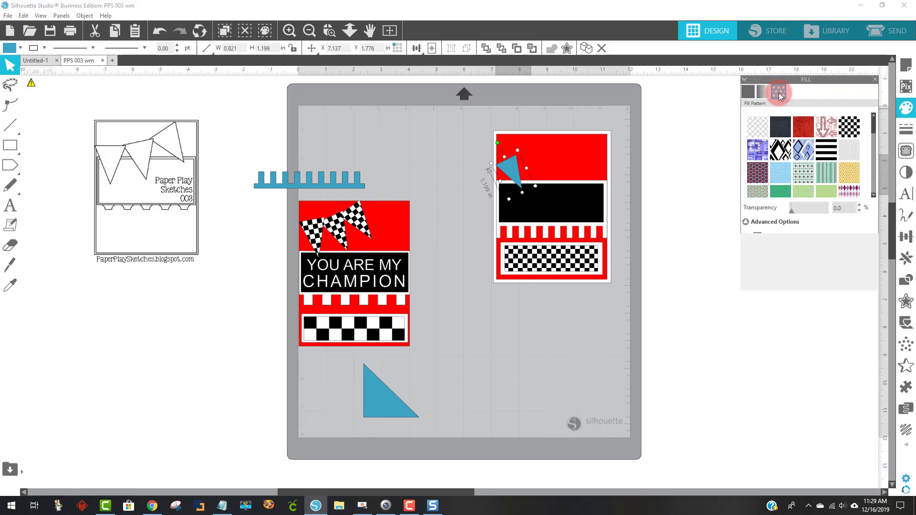
pyautogui.click(850, 130)
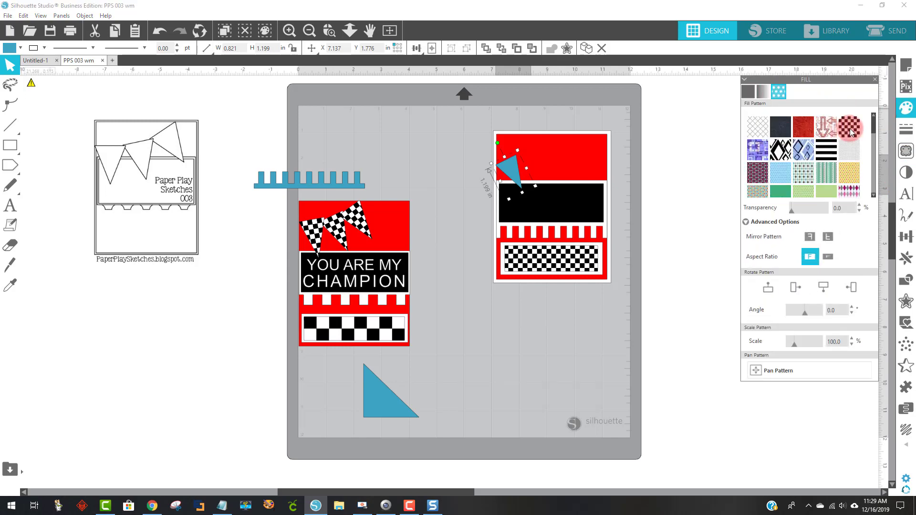
pyautogui.click(824, 154)
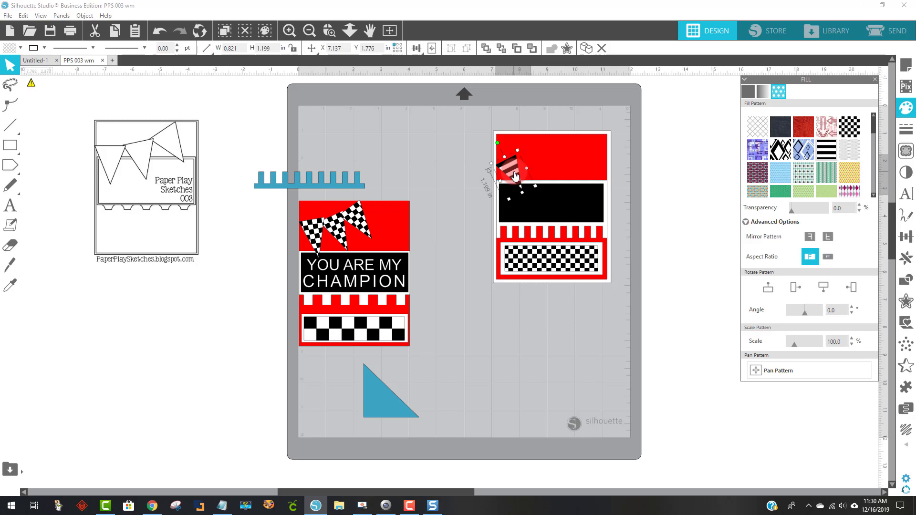
# Step: Duplicate the striped pennant twice and arrange the three pennants in a row rising to the right across the card's red area
pyautogui.hotkey('ctrl', 'd')
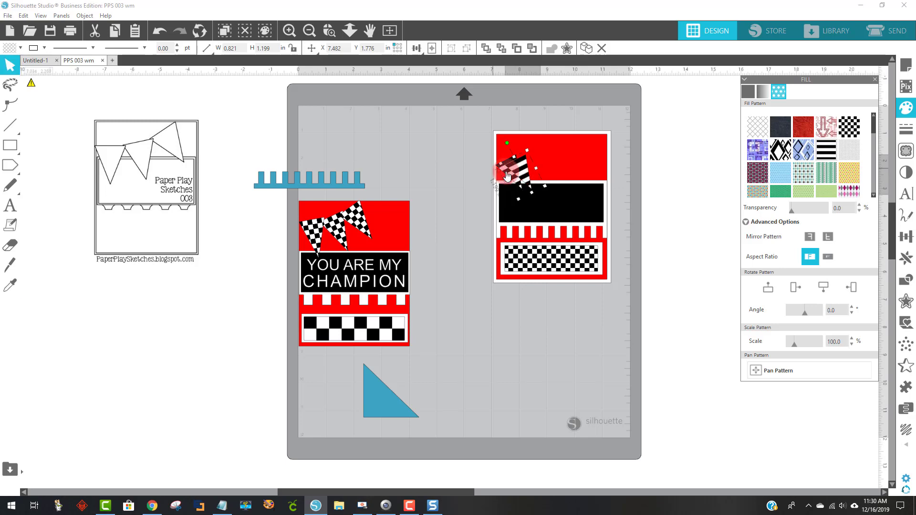
pyautogui.moveTo(507, 177); pyautogui.dragTo(556, 152)
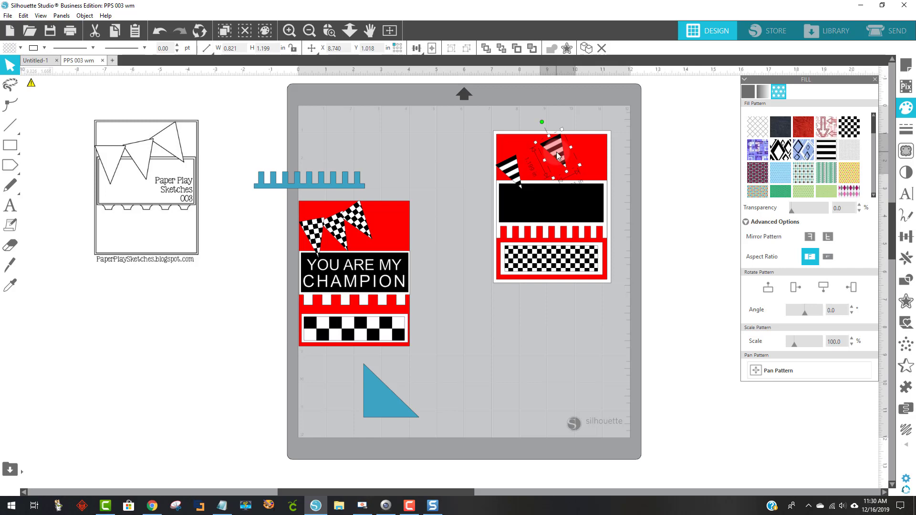
pyautogui.hotkey('ctrl', 'd')
pyautogui.moveTo(557, 151); pyautogui.dragTo(532, 162)
# Step: Fill the middle pennant with the black-and-white checkerboard pattern and move the right pennant slightly closer to it
pyautogui.click(713, 138)
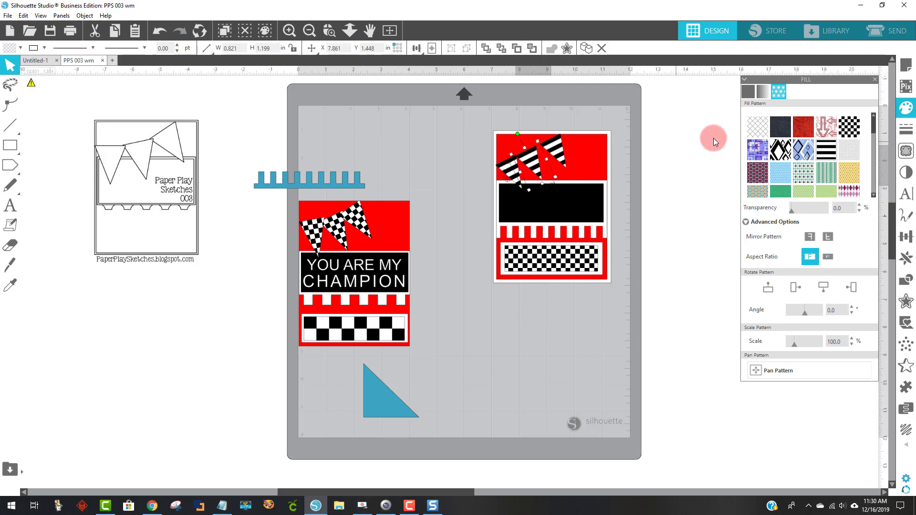
pyautogui.click(851, 128)
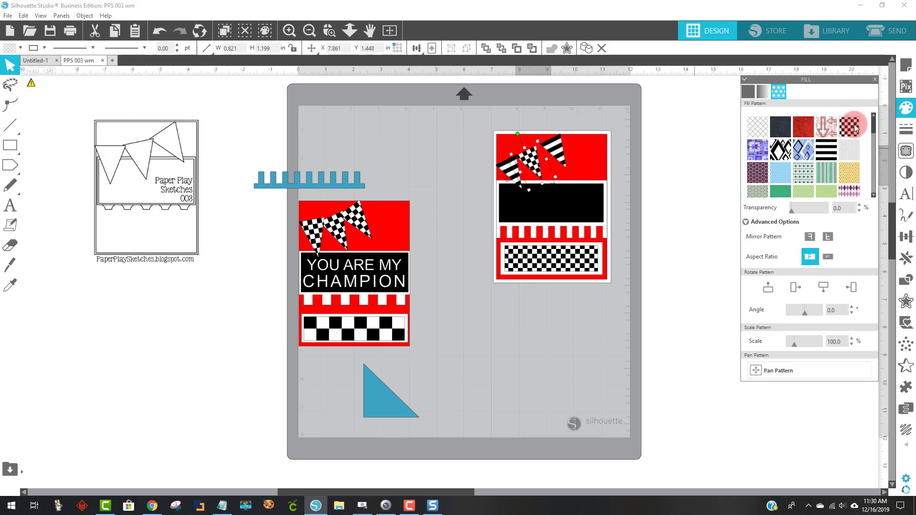
pyautogui.click(557, 145)
pyautogui.click(675, 135)
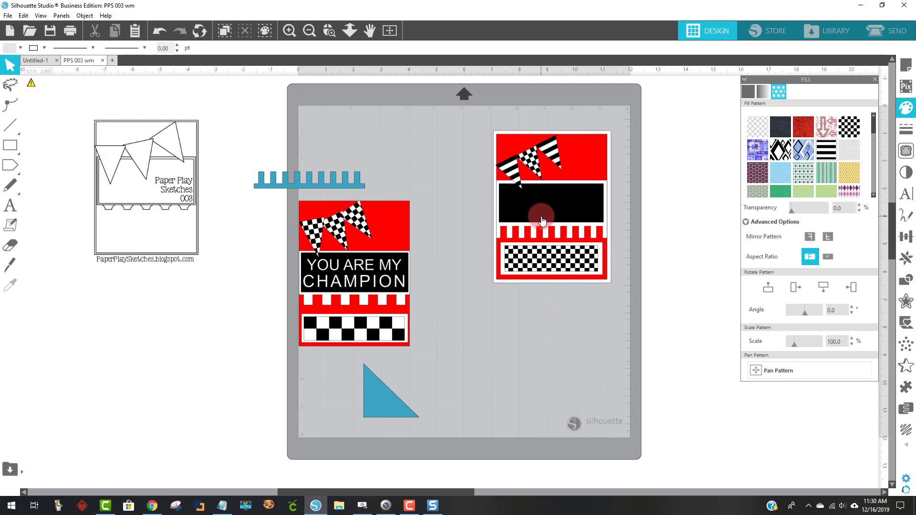
# Step: Add the text "YOU ARE MY CHAMPION" below the new card, with "CHAMPION" on a second line
pyautogui.click(11, 210)
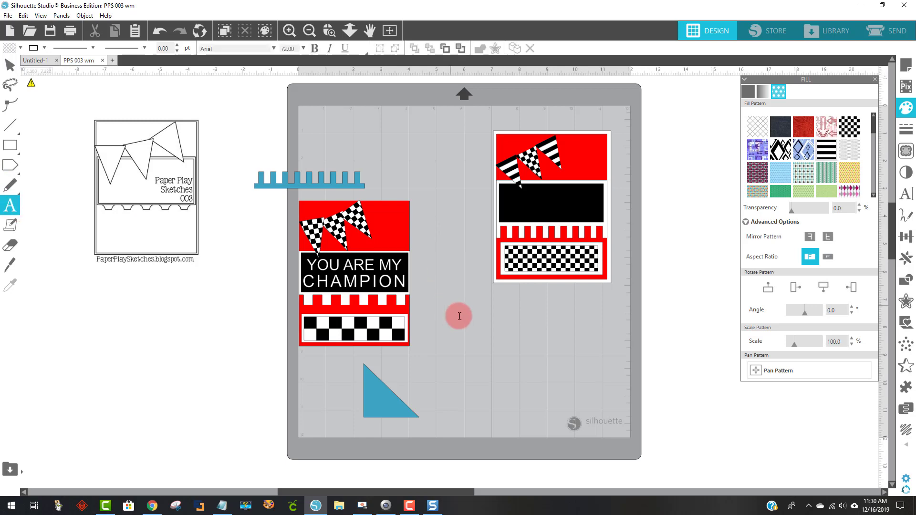
pyautogui.click(470, 331)
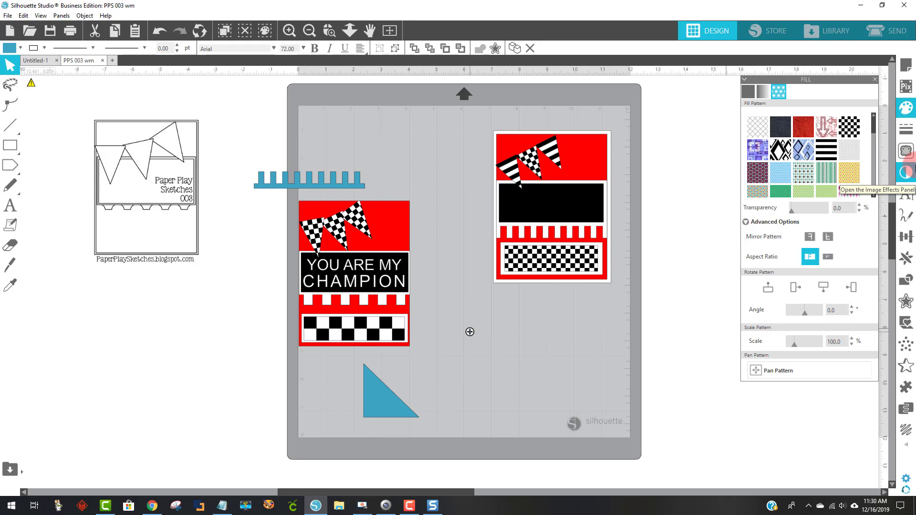
pyautogui.write('YOU ARE ')
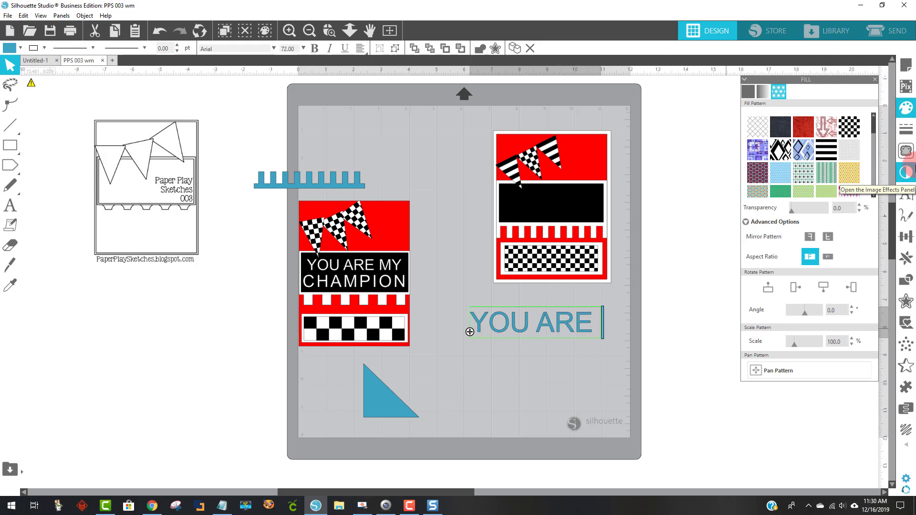
pyautogui.write('MY')
pyautogui.press('Return')
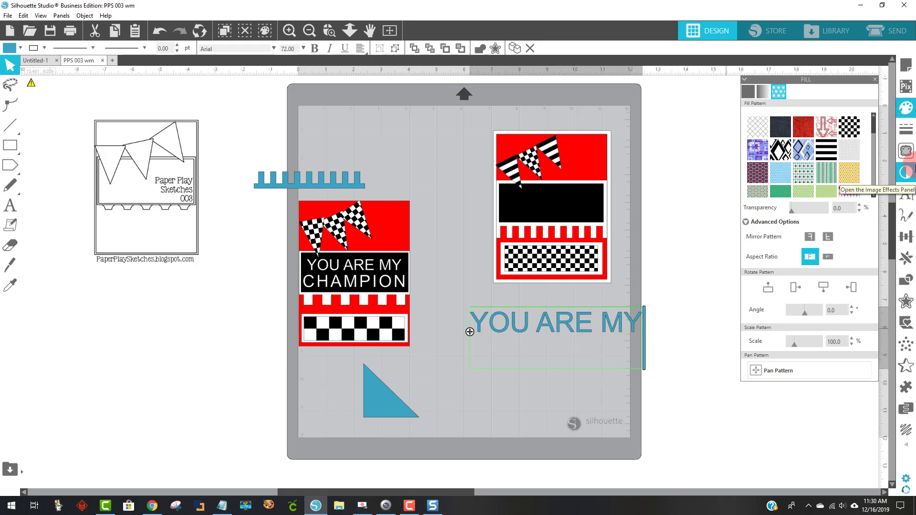
pyautogui.write('CHAM')
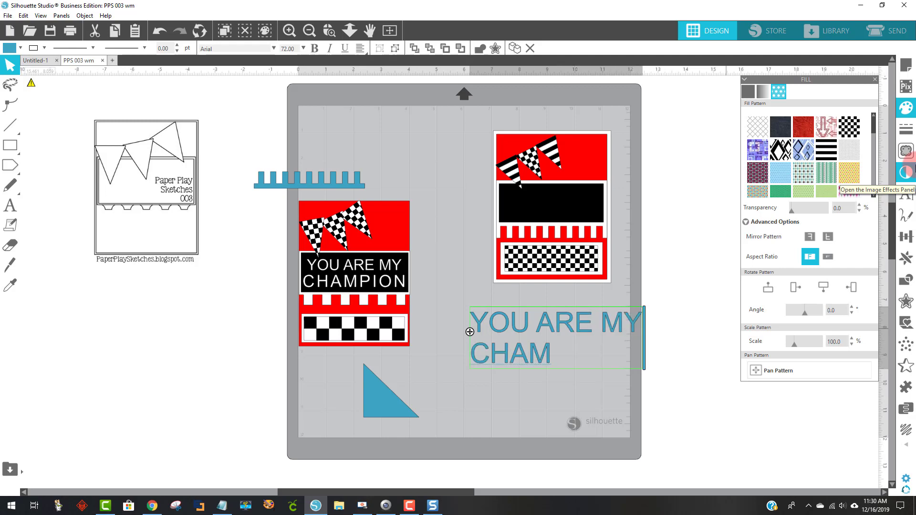
pyautogui.write('PION')
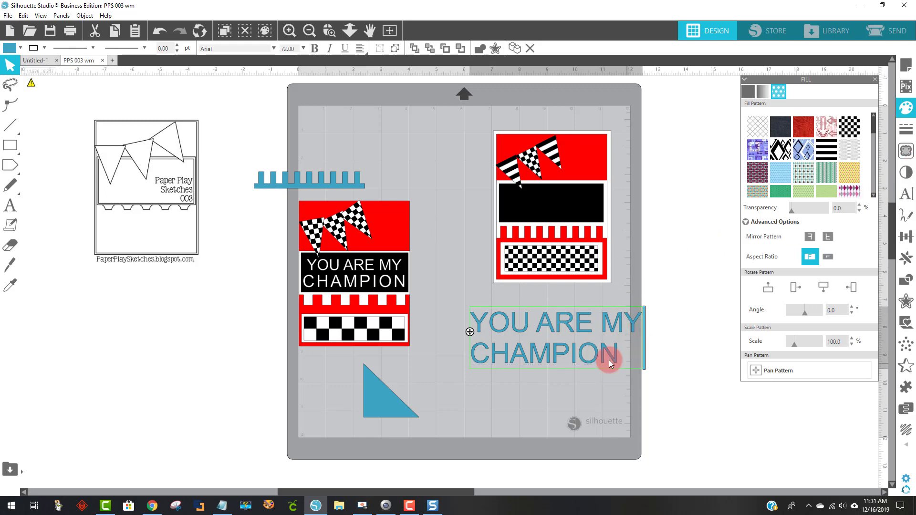
# Step: Center-justify the two lines of the "YOU ARE MY CHAMPION" text
pyautogui.moveTo(608, 360); pyautogui.dragTo(496, 329)
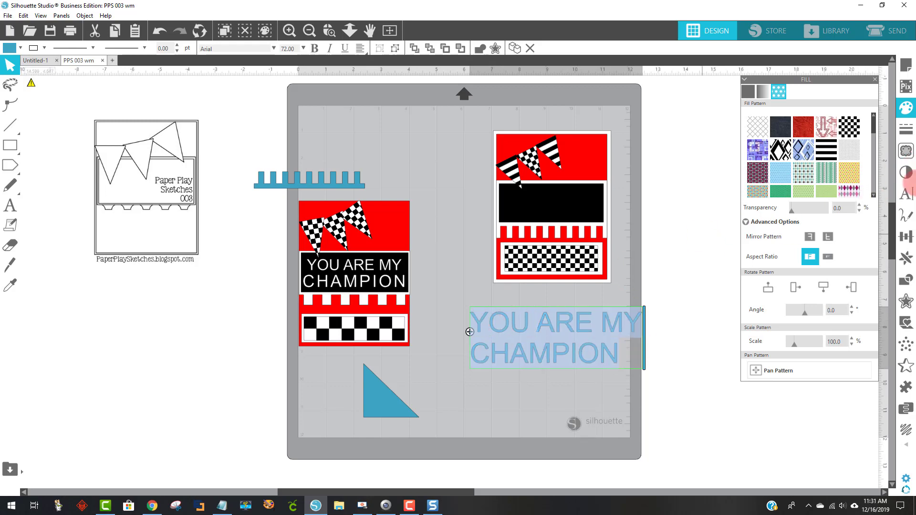
pyautogui.click(903, 200)
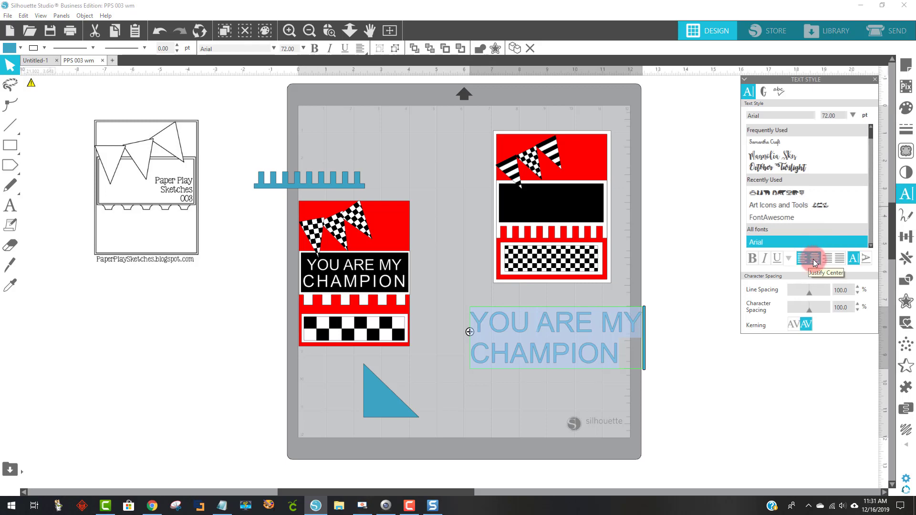
pyautogui.click(813, 259)
pyautogui.click(711, 337)
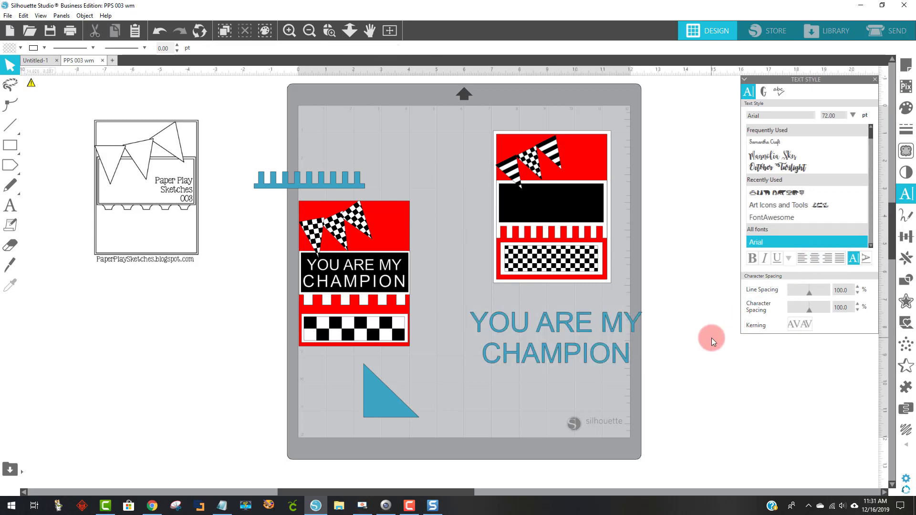
# Step: Shrink the text to about 38.61 pt to fit on the card's black panel and fill it white
pyautogui.click(625, 356)
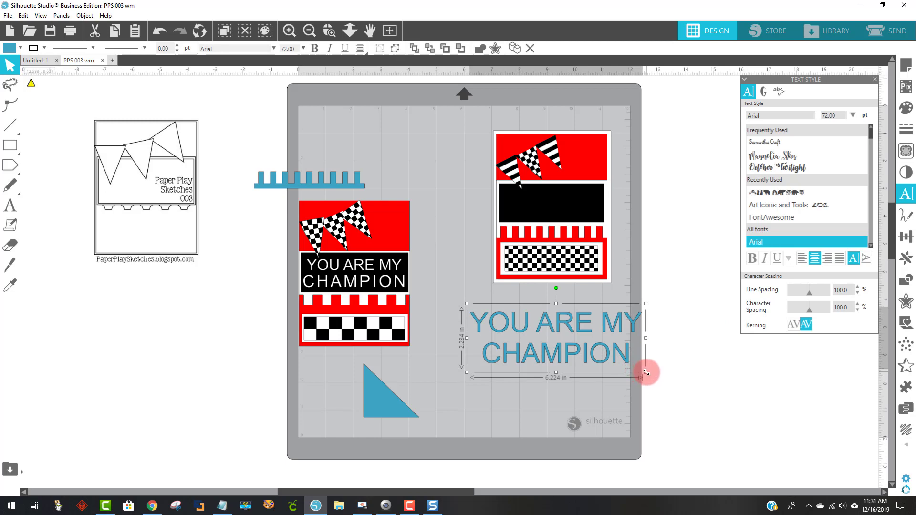
pyautogui.moveTo(646, 372); pyautogui.dragTo(554, 213)
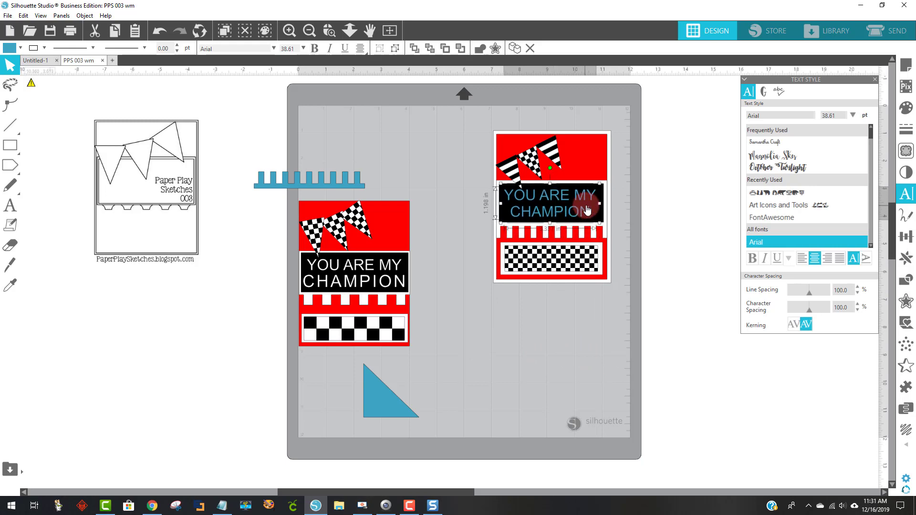
pyautogui.click(11, 47)
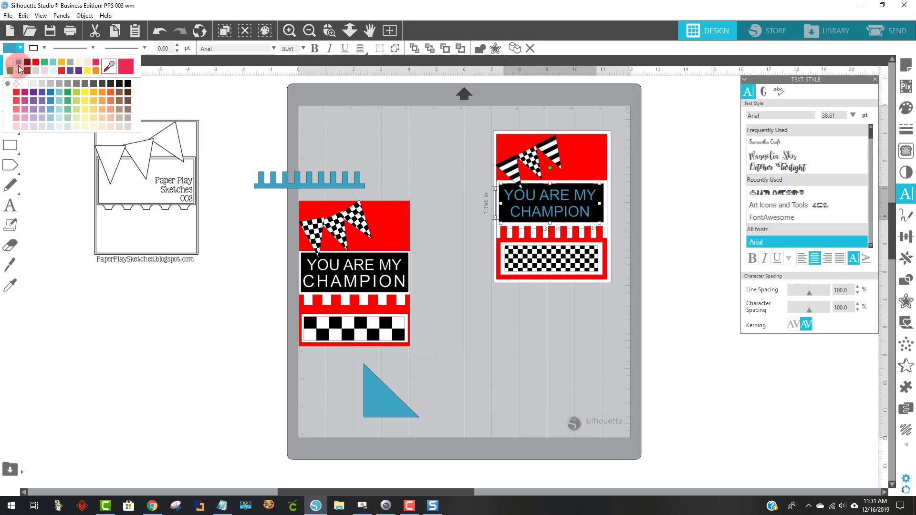
pyautogui.click(9, 63)
pyautogui.click(479, 332)
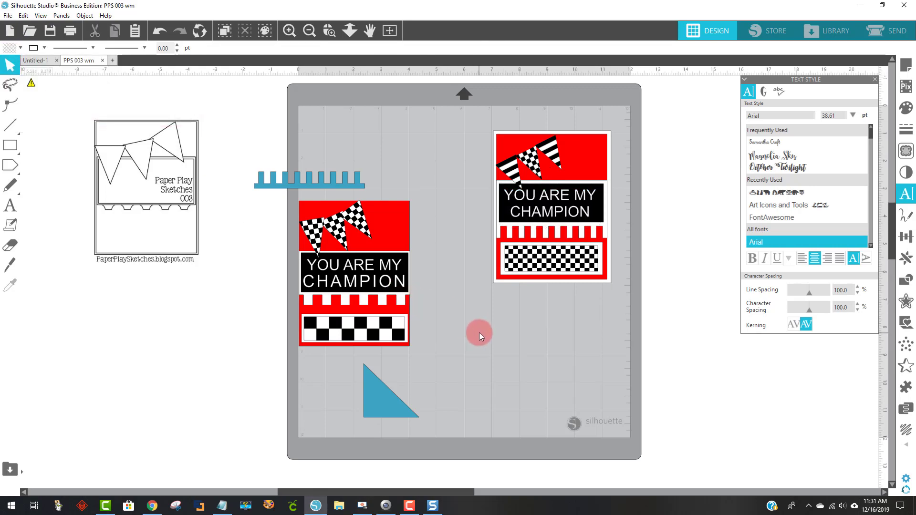
# Step: Ungroup the white "YOU ARE MY CHAMPION" text on the black panel and clear the selection
pyautogui.click(585, 214)
pyautogui.click(573, 218)
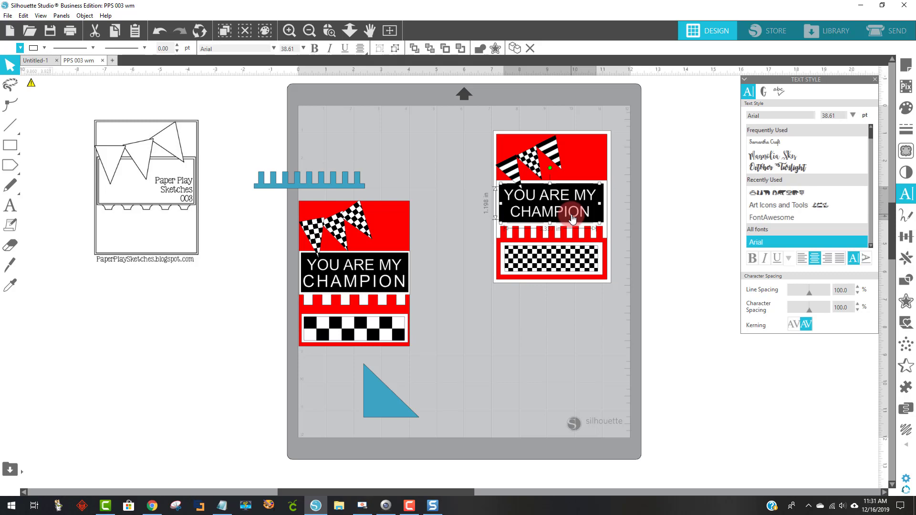
pyautogui.rightClick(572, 215)
pyautogui.click(582, 377)
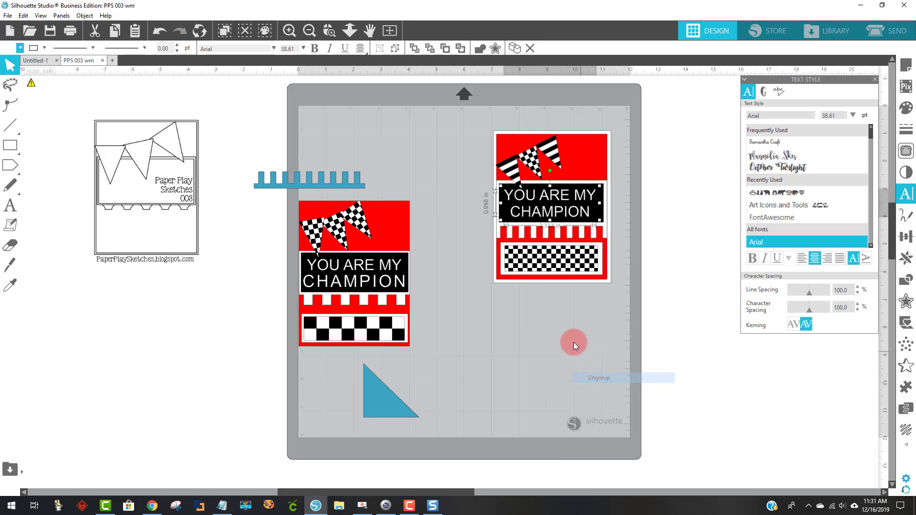
pyautogui.doubleClick(572, 213)
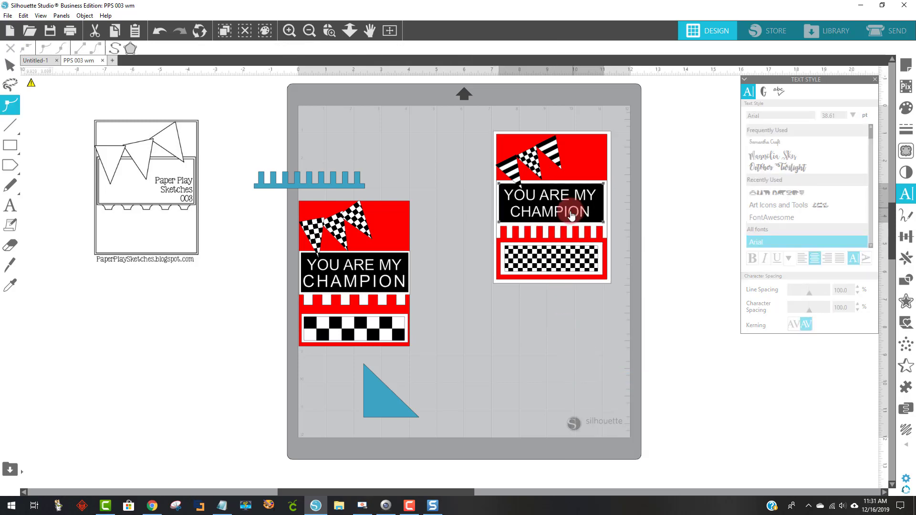
pyautogui.click(528, 306)
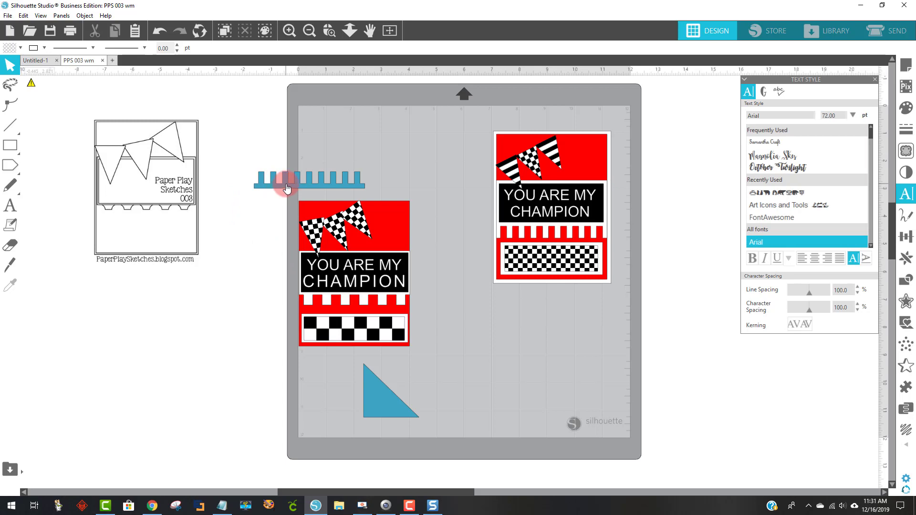
# Step: Clear the mat by deleting the spare blue toothed strip and right triangle and moving the sample card off it beside the sketch
pyautogui.moveTo(286, 189); pyautogui.dragTo(271, 181)
pyautogui.press('Delete')
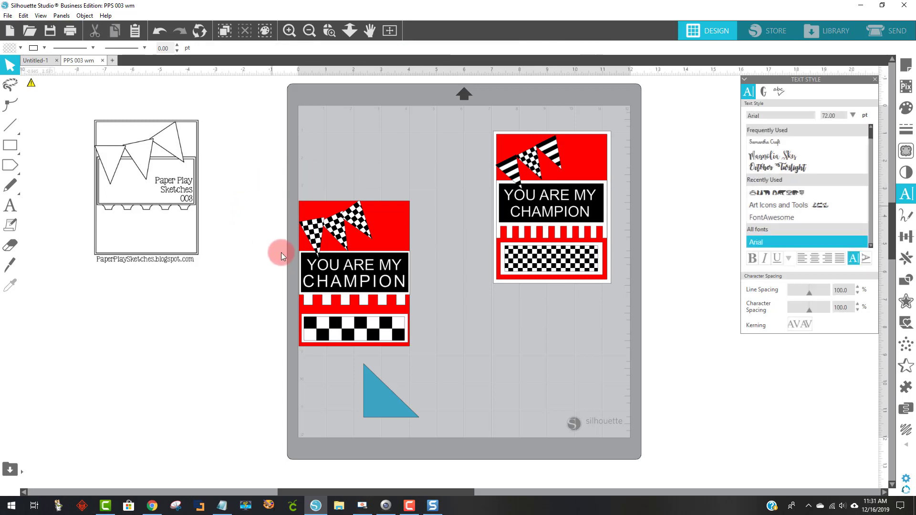
pyautogui.click(381, 399)
pyautogui.press('Delete')
pyautogui.moveTo(412, 349)
pyautogui.mouseDown()
pyautogui.moveTo(307, 213)
pyautogui.moveTo(179, 354)
pyautogui.mouseUp()
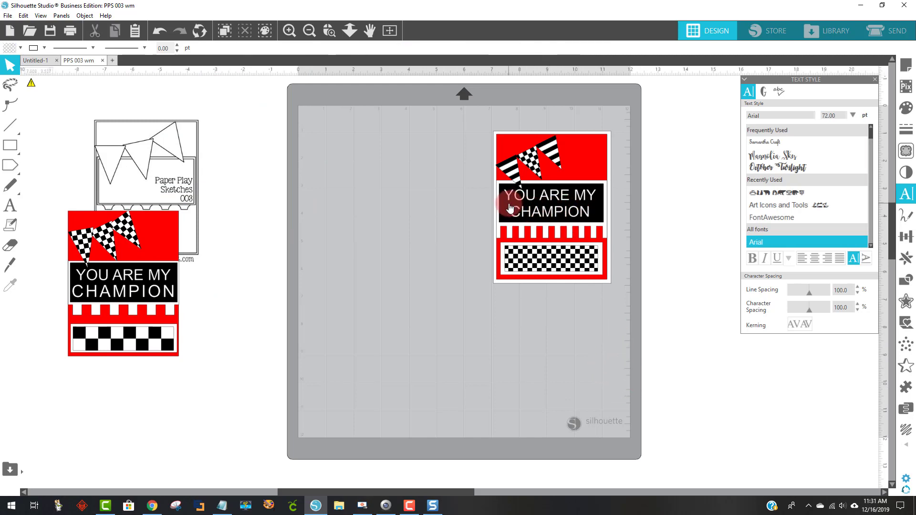
# Step: Place the new card's red panel in the mat's upper-left corner and move the 4.25 by 5.5 in white base off the mat
pyautogui.moveTo(565, 149); pyautogui.dragTo(381, 128)
pyautogui.click(416, 130)
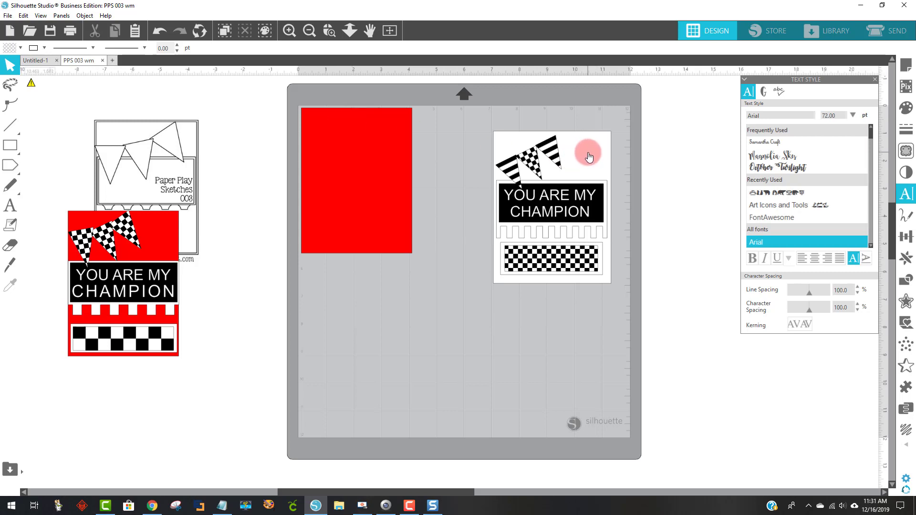
pyautogui.moveTo(589, 156); pyautogui.dragTo(140, 121)
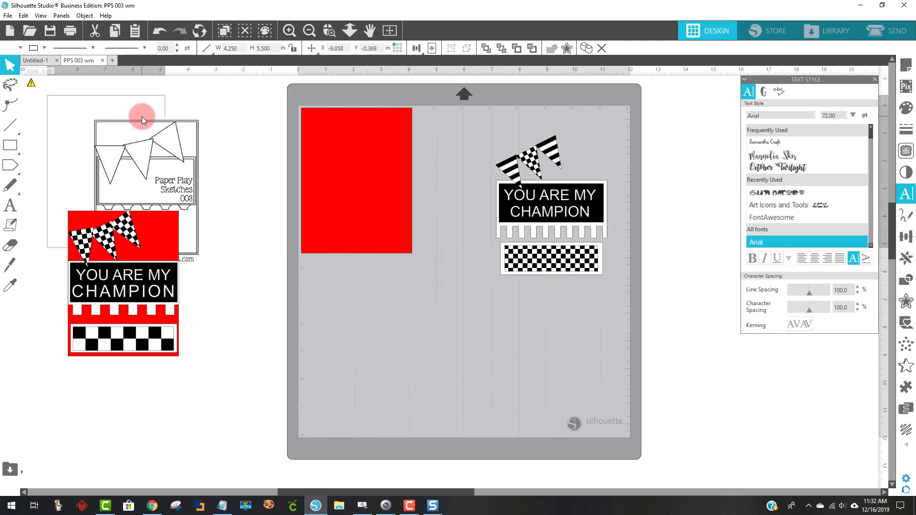
# Step: Separate the three patterned pennants and place them in a row near the top of the mat, beside the red panel
pyautogui.click(206, 129)
pyautogui.moveTo(510, 171); pyautogui.dragTo(447, 140)
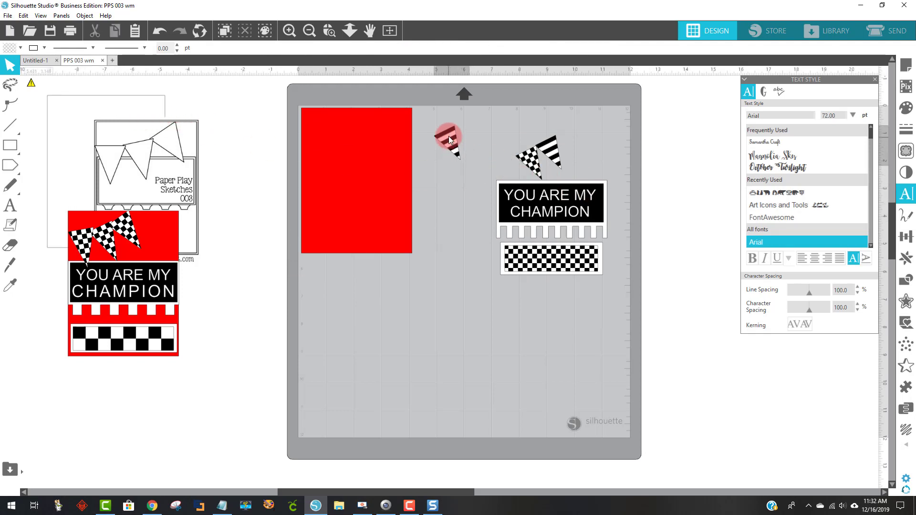
pyautogui.moveTo(528, 155); pyautogui.dragTo(487, 138)
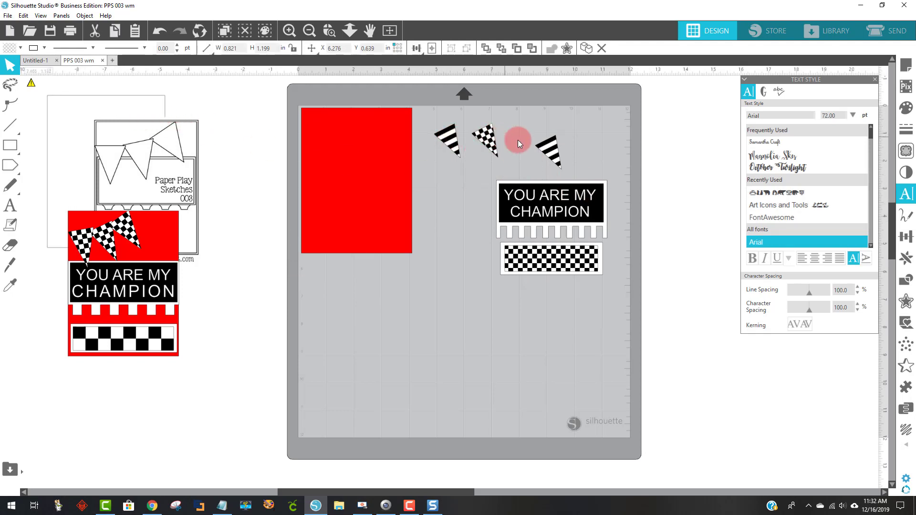
pyautogui.moveTo(549, 145); pyautogui.dragTo(516, 127)
# Step: Take the checkered strip off its white backing rectangle and move the backing off the mat above the sketch
pyautogui.moveTo(579, 281); pyautogui.dragTo(596, 260)
pyautogui.moveTo(496, 292)
pyautogui.mouseDown()
pyautogui.moveTo(237, 195)
pyautogui.moveTo(176, 96)
pyautogui.moveTo(155, 102)
pyautogui.moveTo(153, 135)
pyautogui.mouseUp()
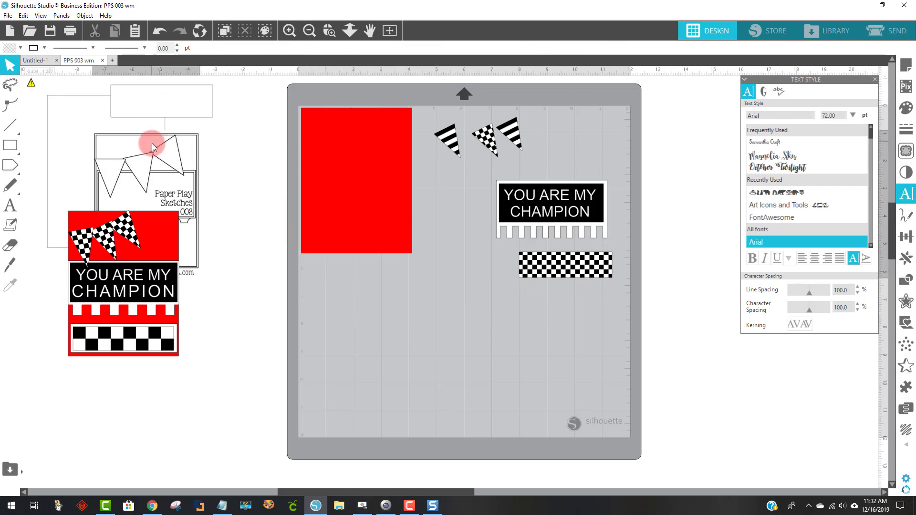
pyautogui.click(468, 252)
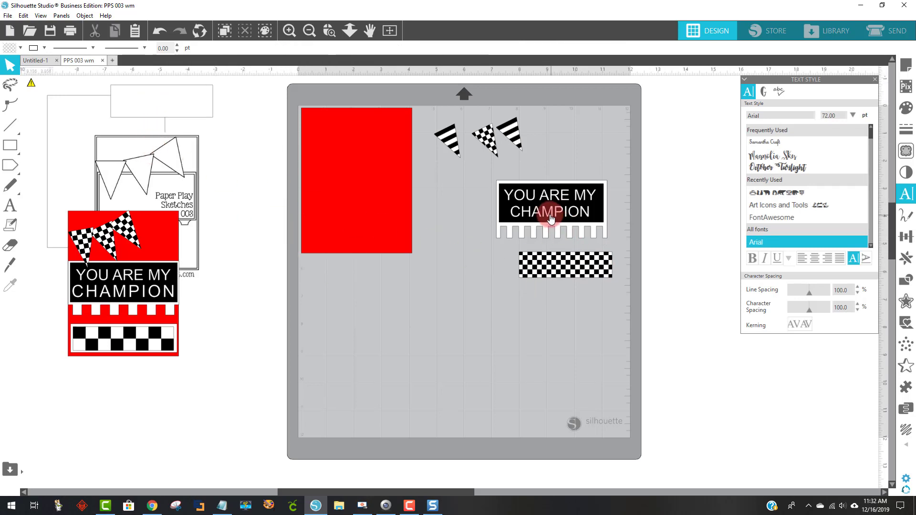
# Step: Undo the accidental shift of a letter in CHAMPION and move the white toothed panel below the red panel
pyautogui.moveTo(546, 208)
pyautogui.mouseDown()
pyautogui.moveTo(514, 202)
pyautogui.moveTo(530, 206)
pyautogui.mouseUp()
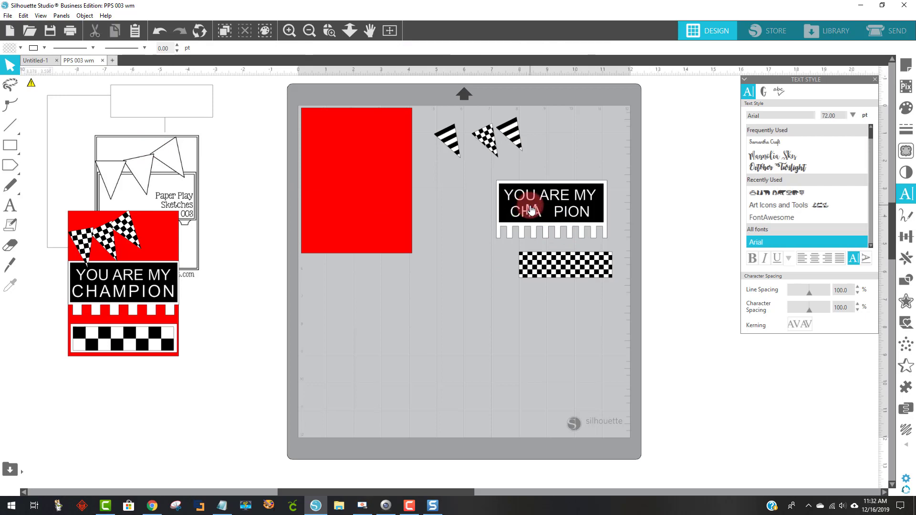
pyautogui.hotkey('ctrl', 'z')
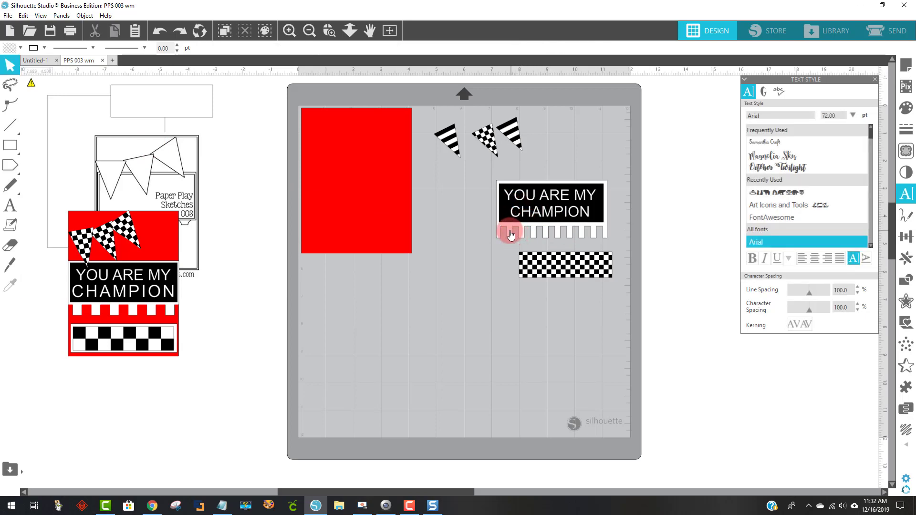
pyautogui.moveTo(510, 234); pyautogui.dragTo(332, 320)
# Step: Group the black panel with its "YOU ARE MY CHAMPION" lettering
pyautogui.click(566, 196)
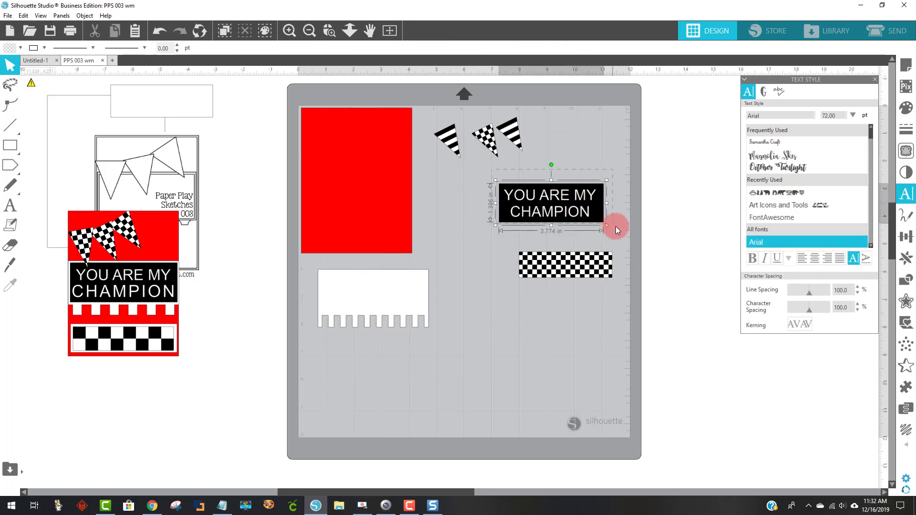
pyautogui.rightClick(578, 204)
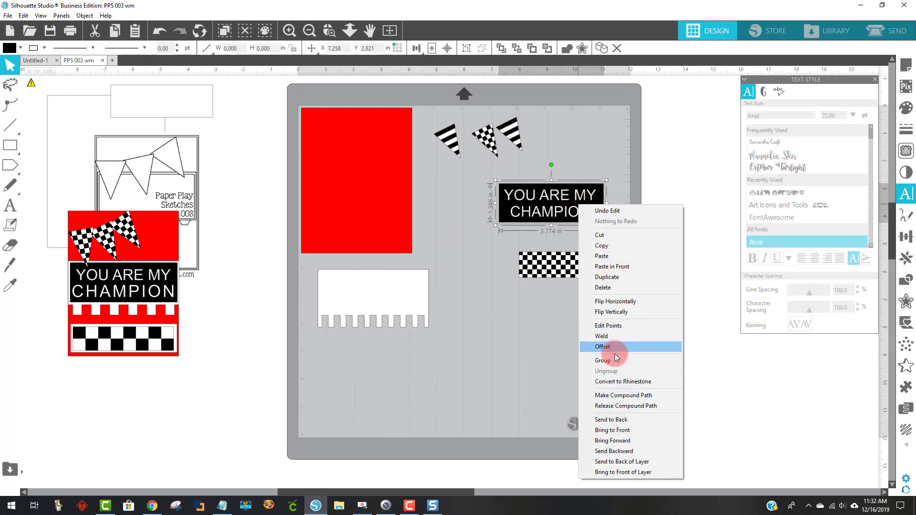
pyautogui.click(613, 360)
# Step: Try making the grouped black panel and lettering a compound path, and undo it
pyautogui.rightClick(577, 213)
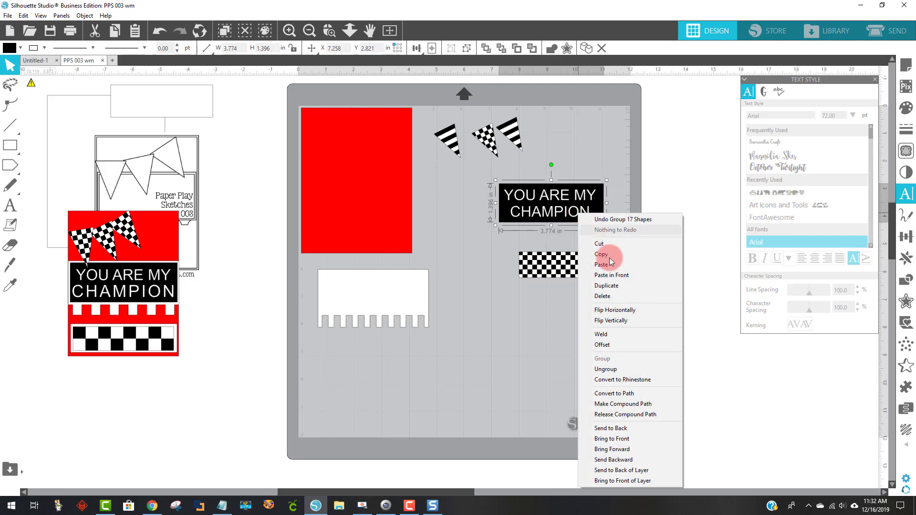
pyautogui.click(620, 406)
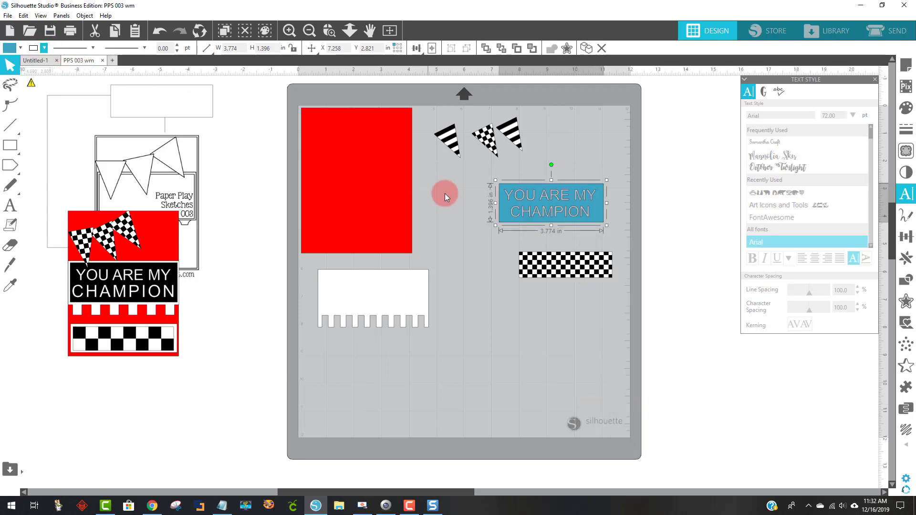
pyautogui.click(160, 31)
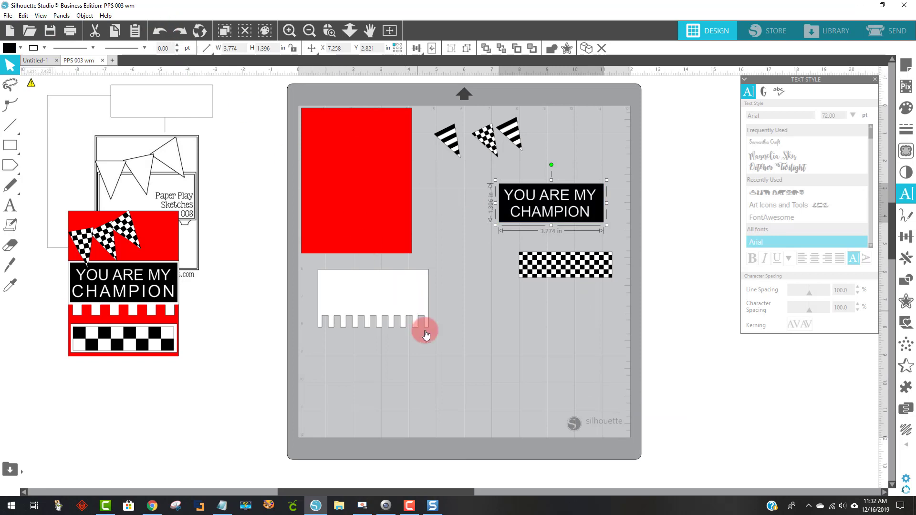
# Step: Move the red panel off the mat beside the sketch and shift the white toothed panel toward the middle of the mat
pyautogui.moveTo(368, 185); pyautogui.dragTo(181, 186)
pyautogui.moveTo(376, 286); pyautogui.dragTo(422, 279)
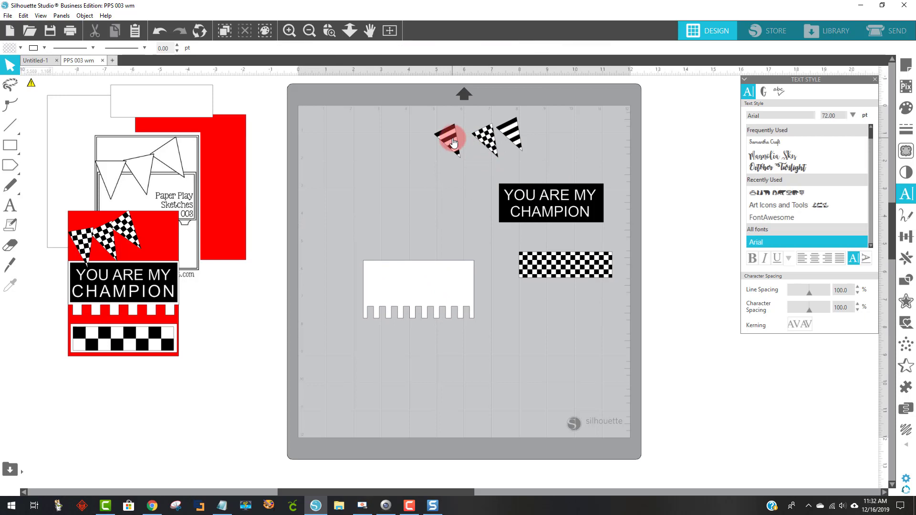
pyautogui.click(525, 132)
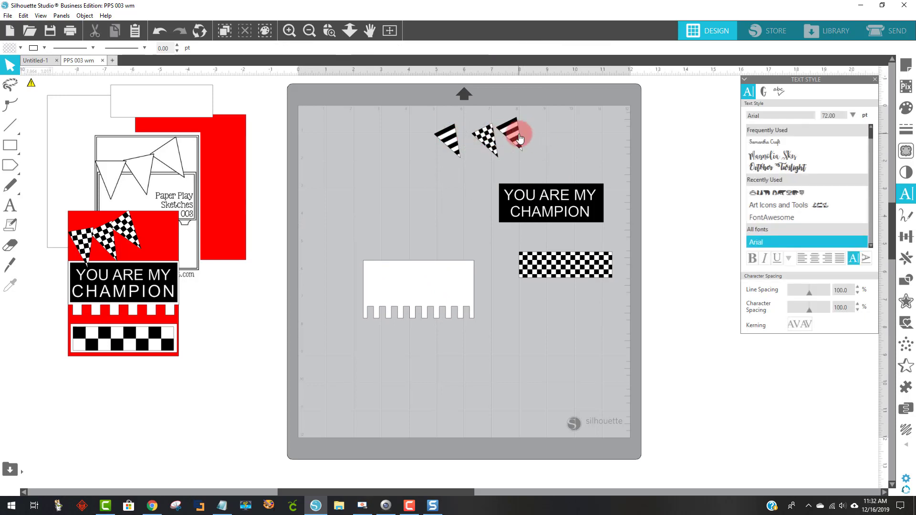
pyautogui.click(520, 129)
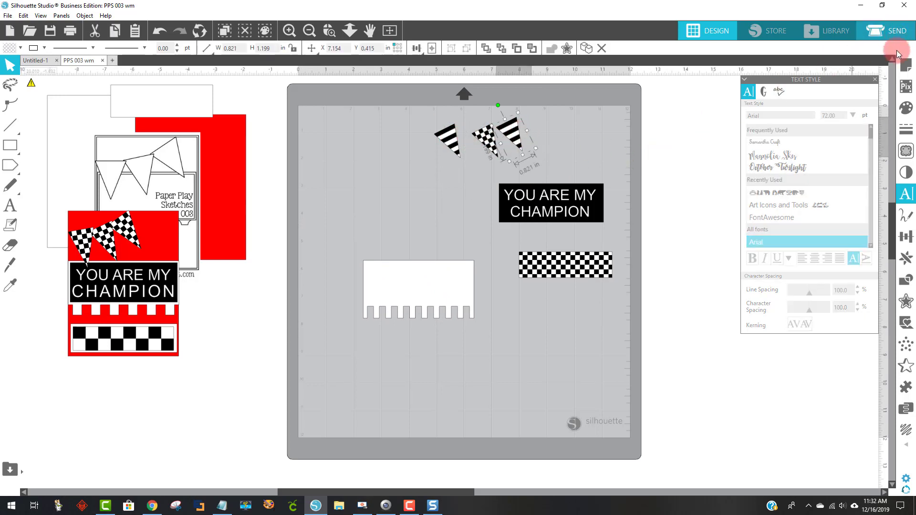
# Step: Compare the Cut and Cut Edge lines for all pieces on the mat in the Send view and apply Cut Edge
pyautogui.click(880, 31)
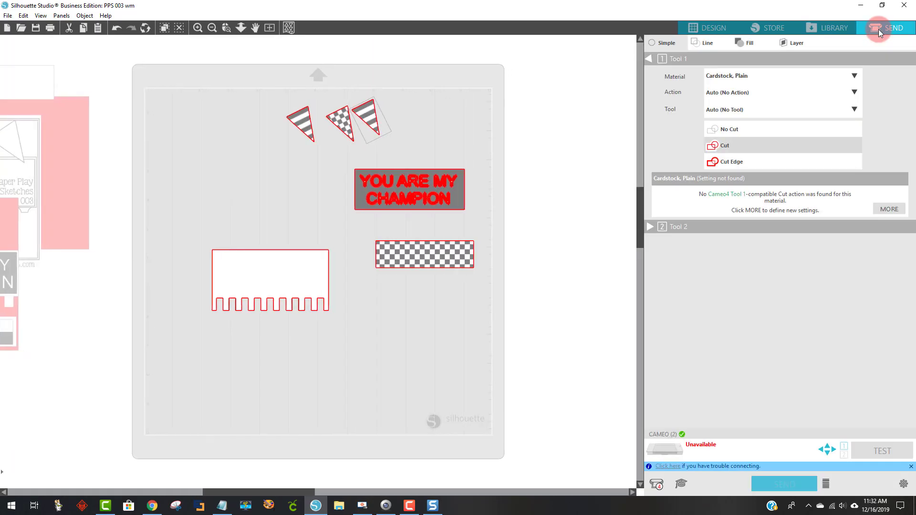
pyautogui.click(724, 115)
pyautogui.moveTo(326, 268); pyautogui.dragTo(169, 75)
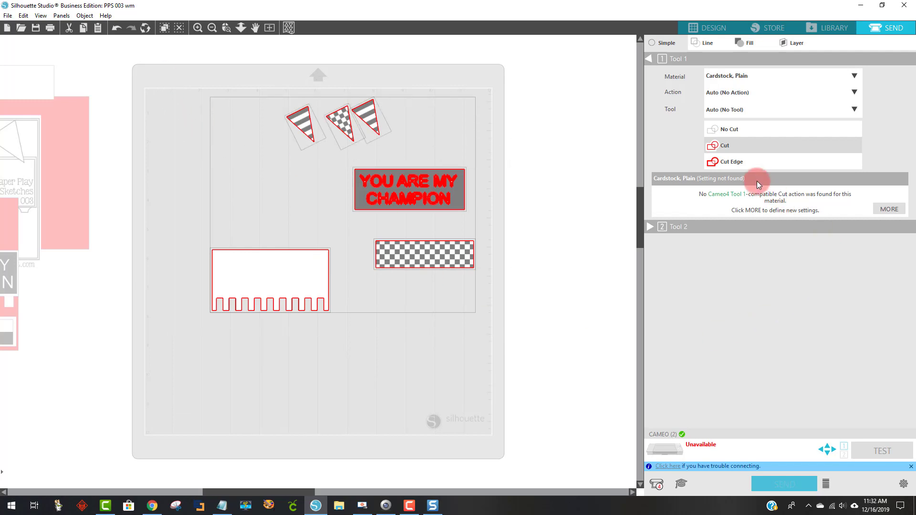
pyautogui.click(745, 161)
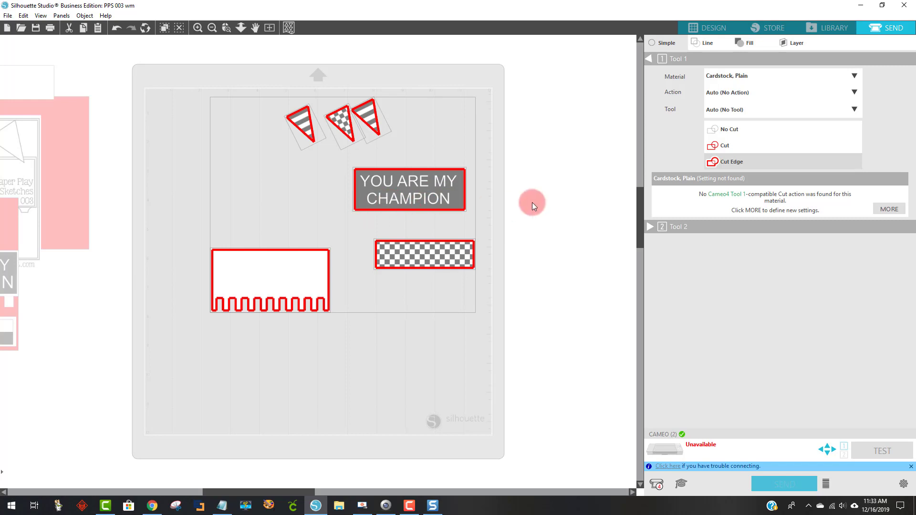
pyautogui.click(733, 146)
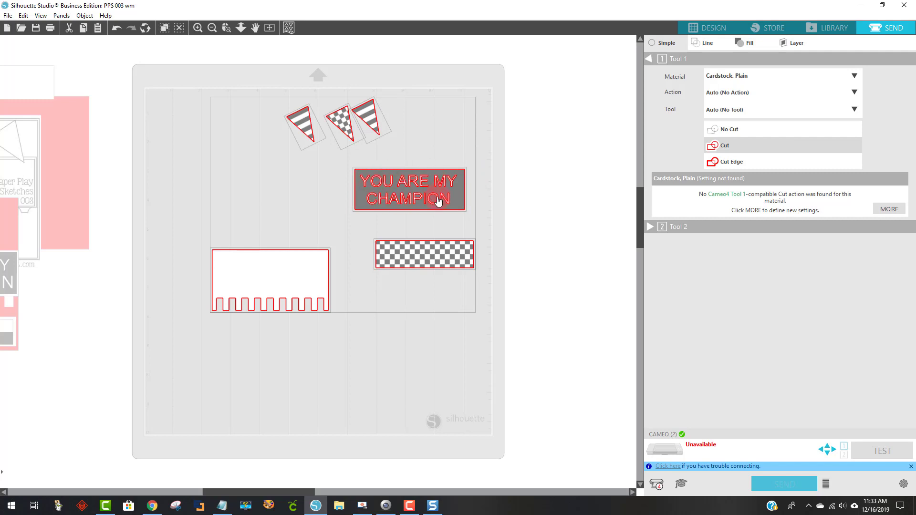
pyautogui.click(726, 161)
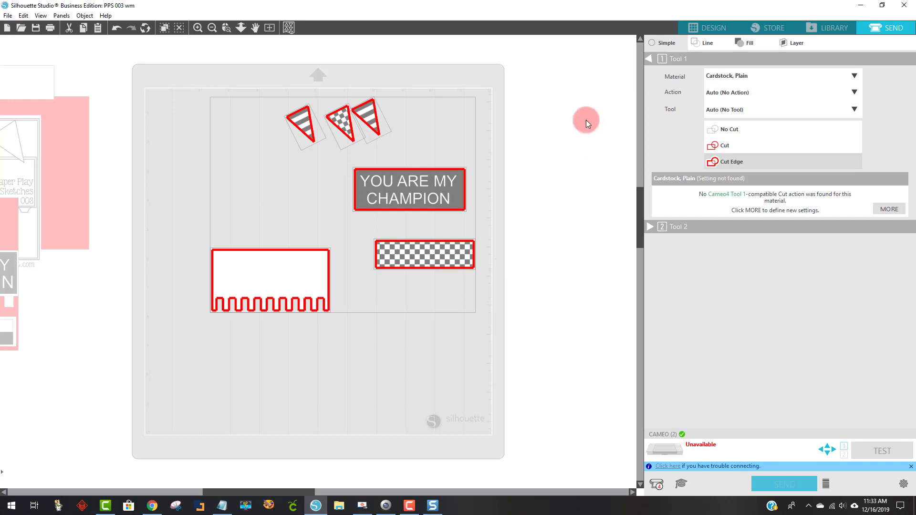
# Step: Return to the Design view and move all the selected pieces lower on the mat
pyautogui.click(697, 29)
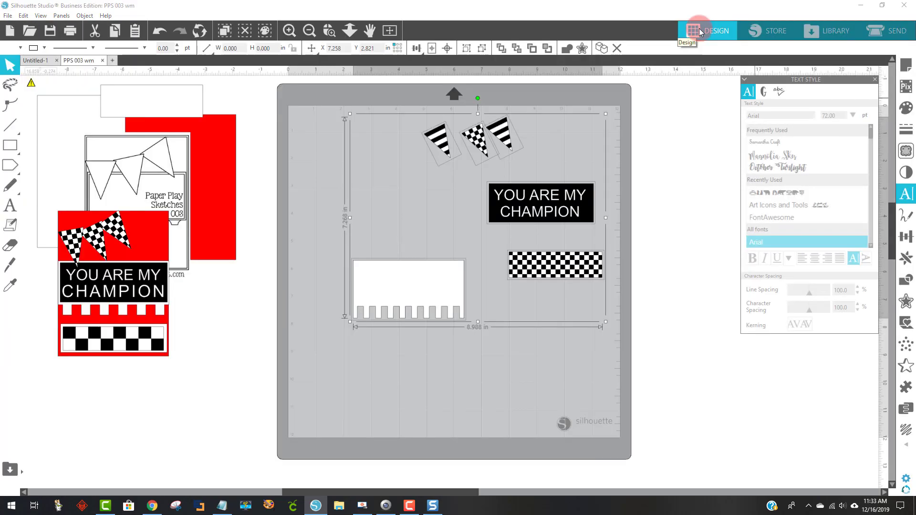
pyautogui.moveTo(452, 280); pyautogui.dragTo(437, 354)
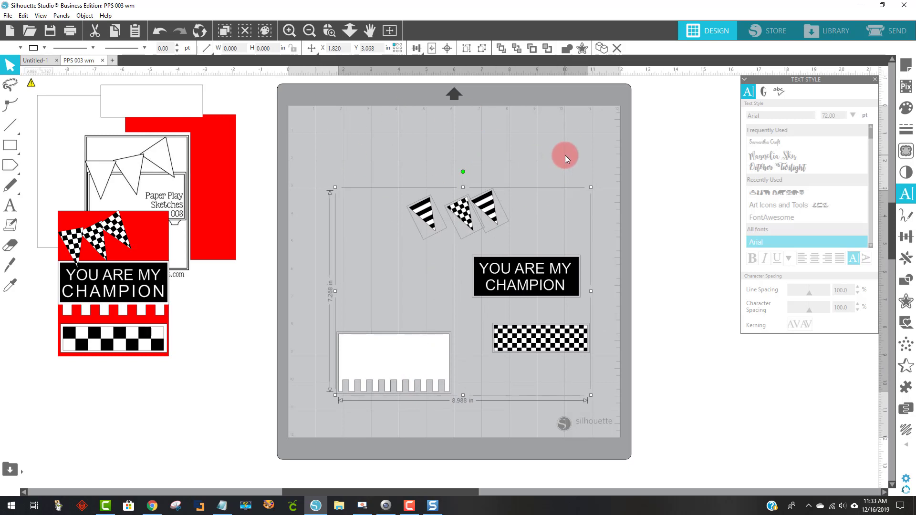
# Step: Set the page's media size to Letter (8.5 x 11.0 in) and show both the print and cut borders
pyautogui.click(907, 70)
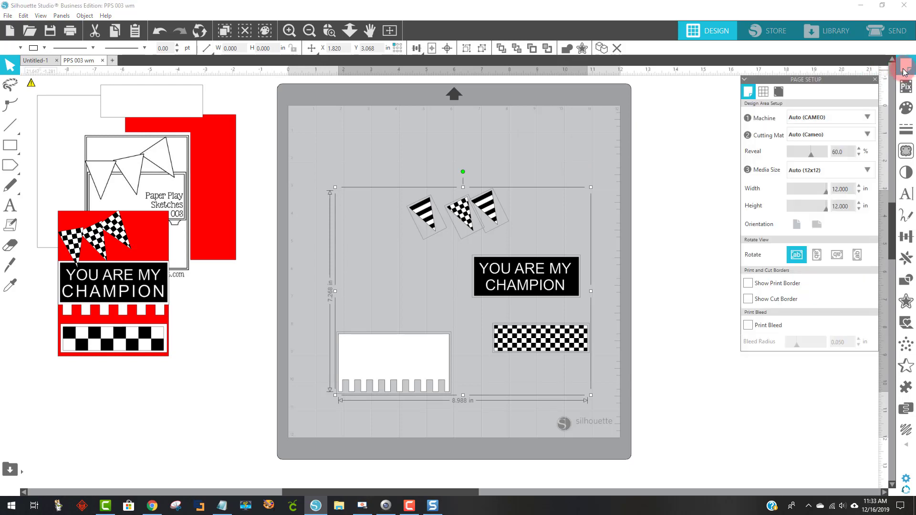
pyautogui.click(803, 119)
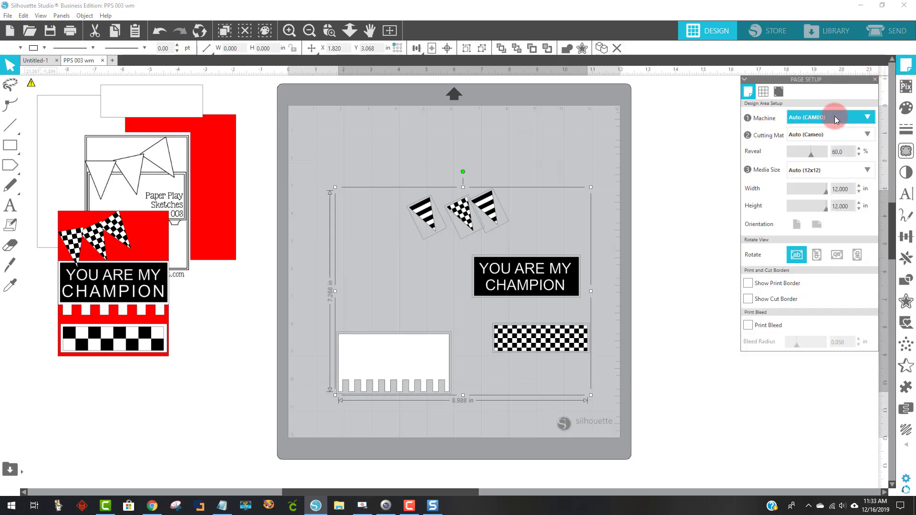
pyautogui.click(825, 135)
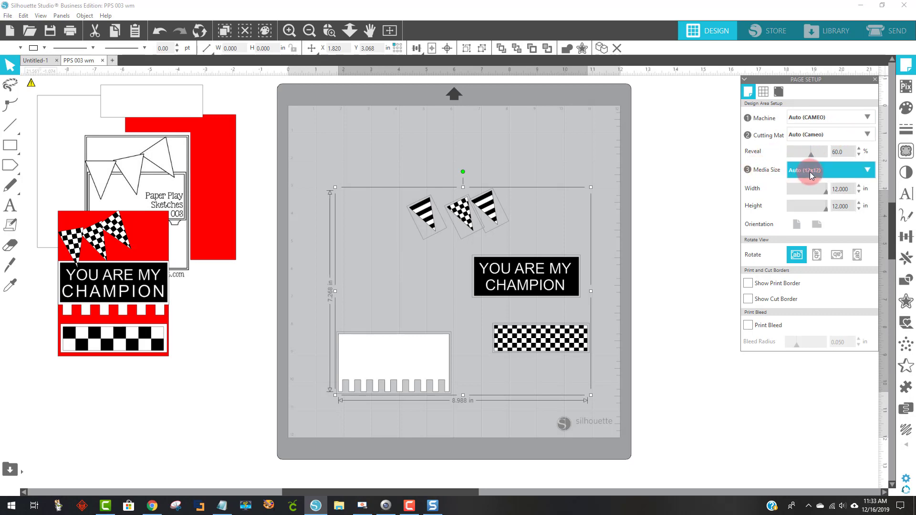
pyautogui.click(867, 170)
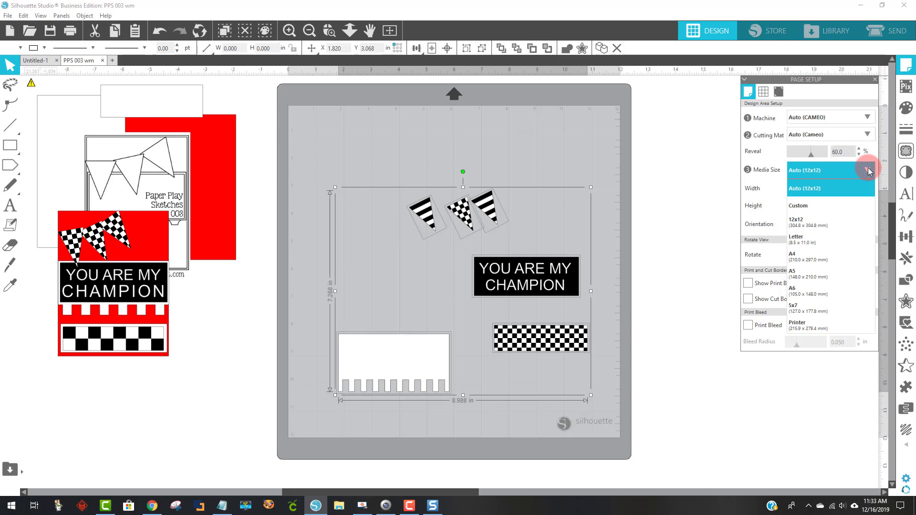
pyautogui.click(805, 239)
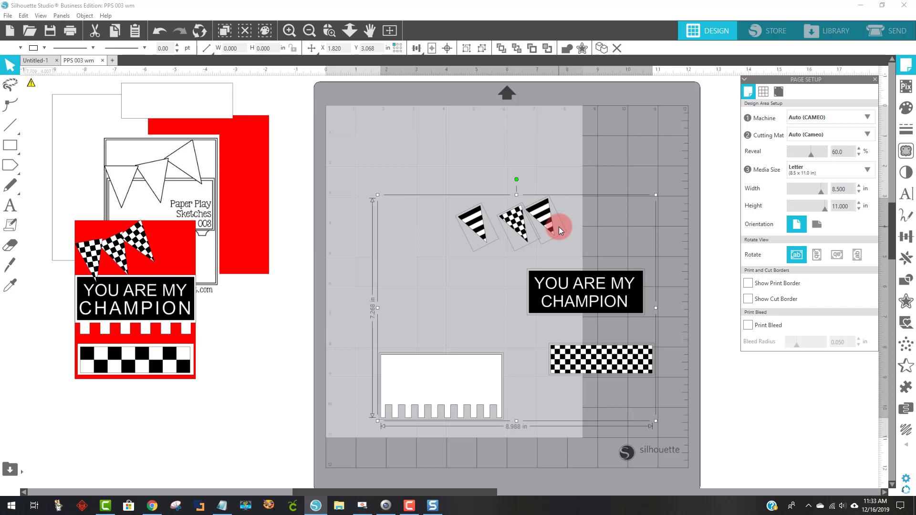
pyautogui.click(747, 284)
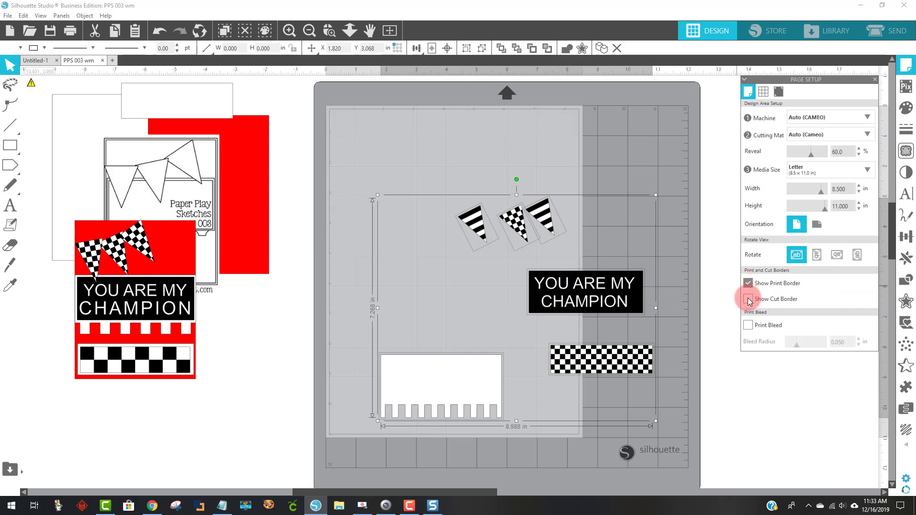
pyautogui.click(748, 300)
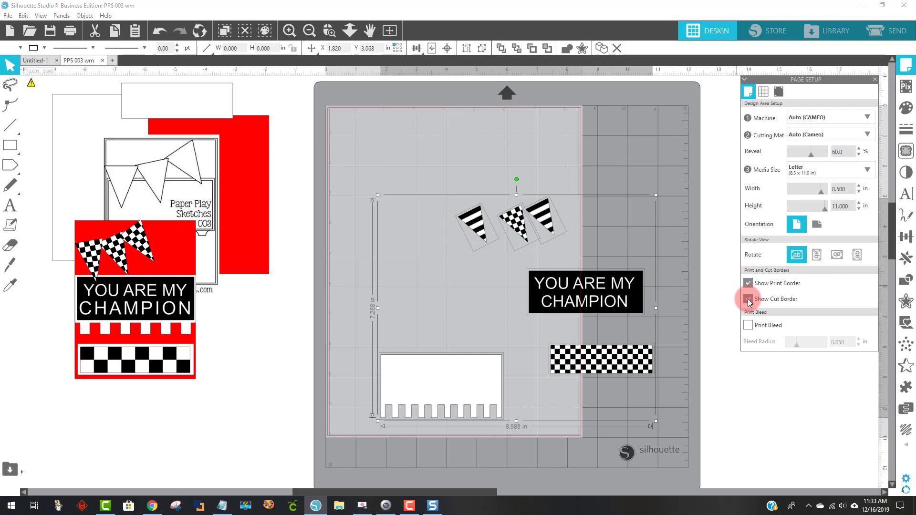
# Step: Turn on the page's registration marks and clear the selection of pieces
pyautogui.click(779, 92)
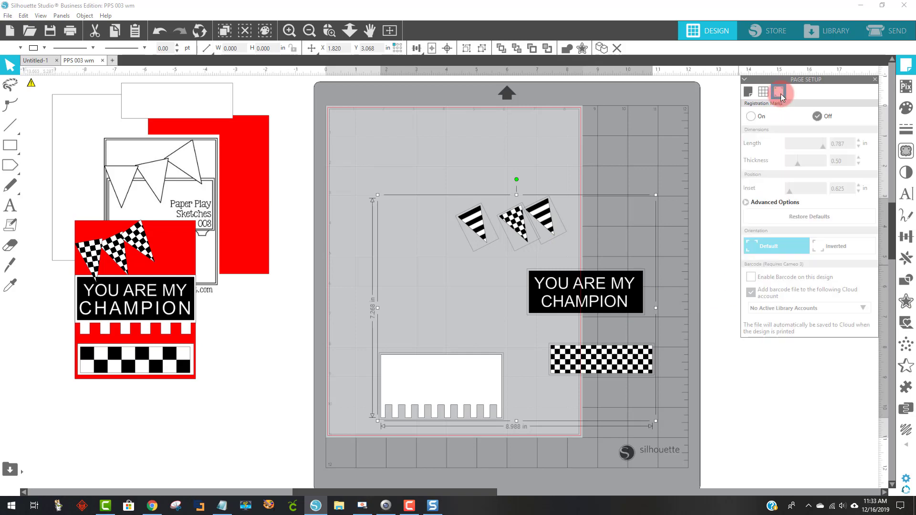
pyautogui.click(818, 118)
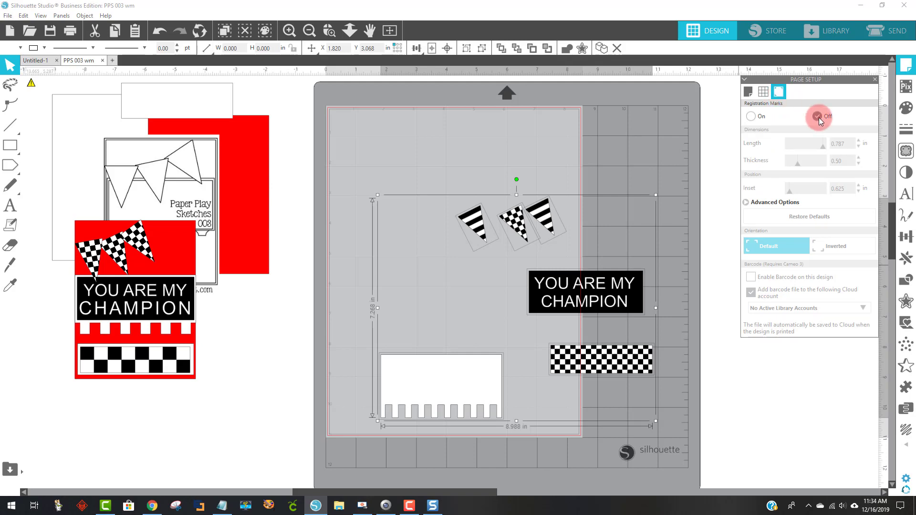
pyautogui.click(751, 116)
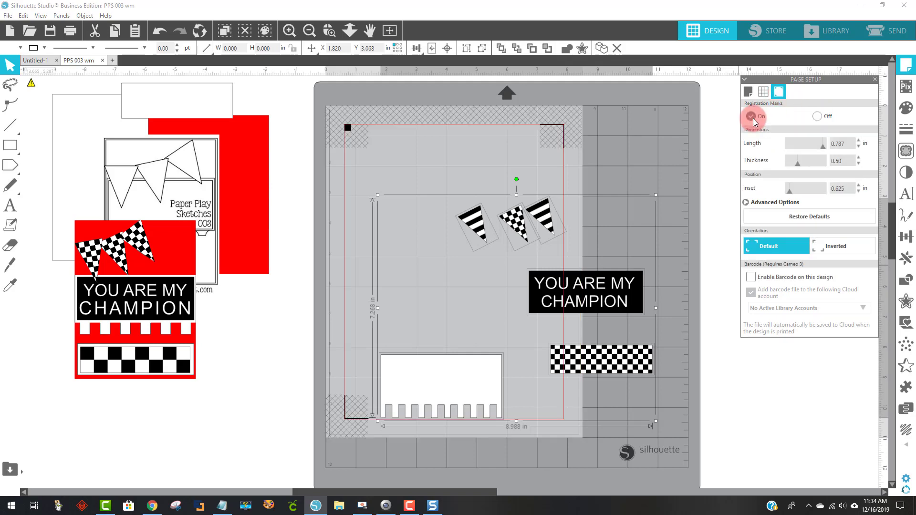
pyautogui.click(643, 171)
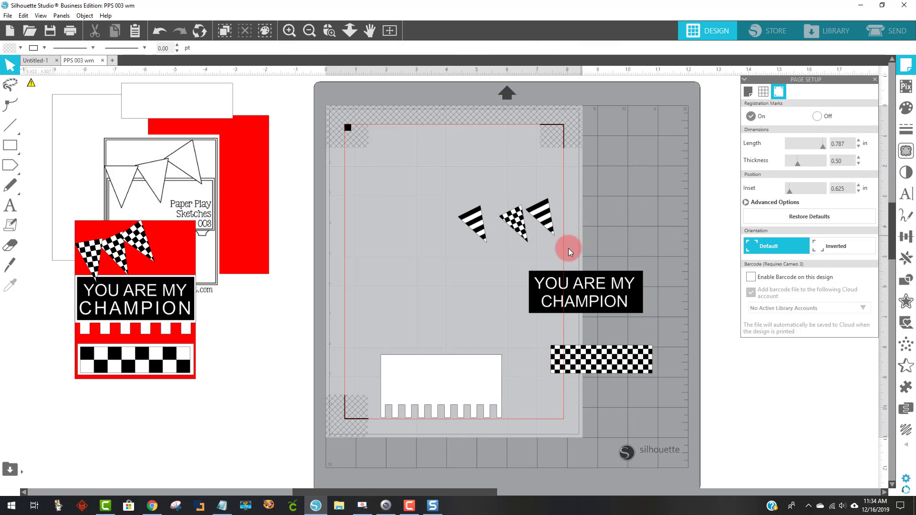
# Step: Move the notched white panel to the top of the print area and stand the checkered pennant upright beside it
pyautogui.moveTo(534, 226); pyautogui.dragTo(395, 294)
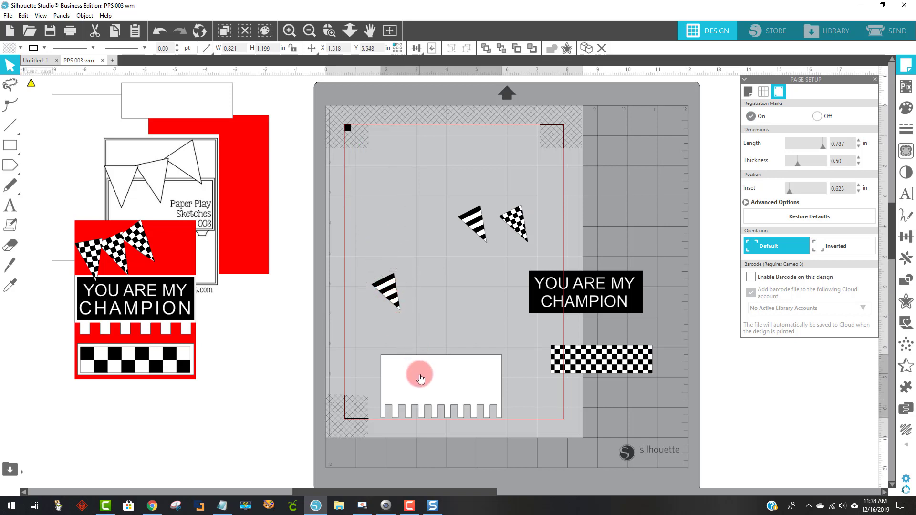
pyautogui.moveTo(420, 374); pyautogui.dragTo(409, 146)
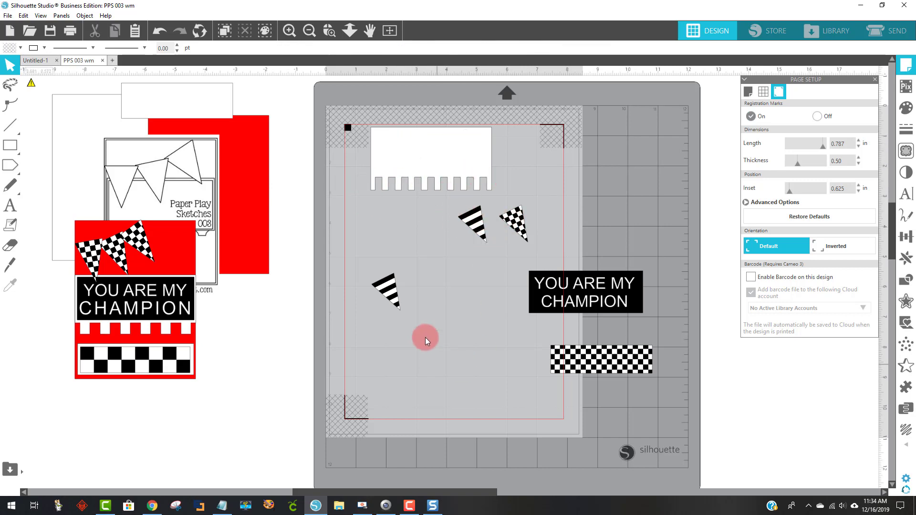
pyautogui.click(522, 221)
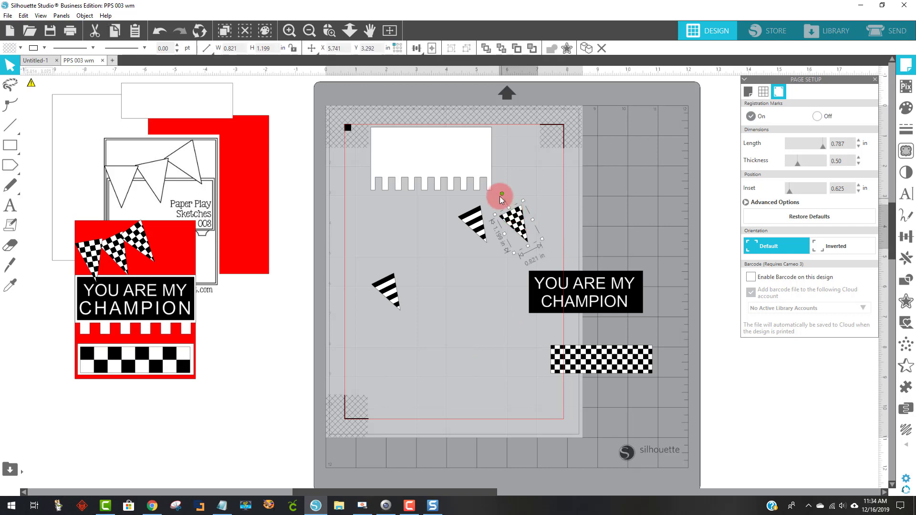
pyautogui.moveTo(512, 192); pyautogui.dragTo(520, 144)
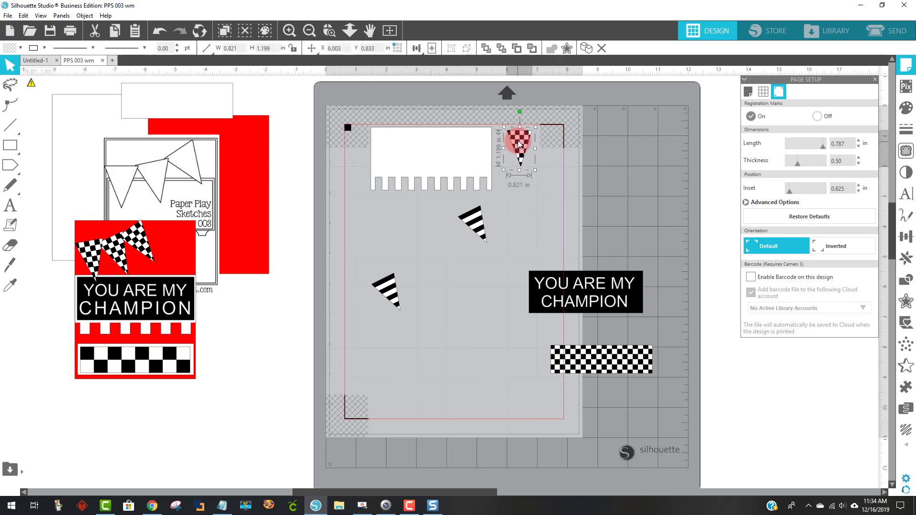
# Step: Turn one striped pennant upside down beside the checkered one, and straighten the other striped pennant on their far side
pyautogui.click(476, 228)
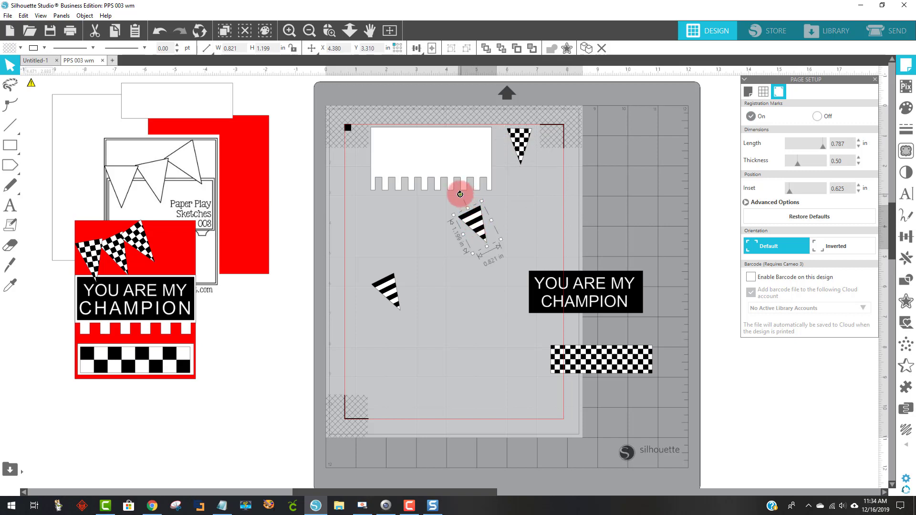
pyautogui.moveTo(460, 194); pyautogui.dragTo(482, 277)
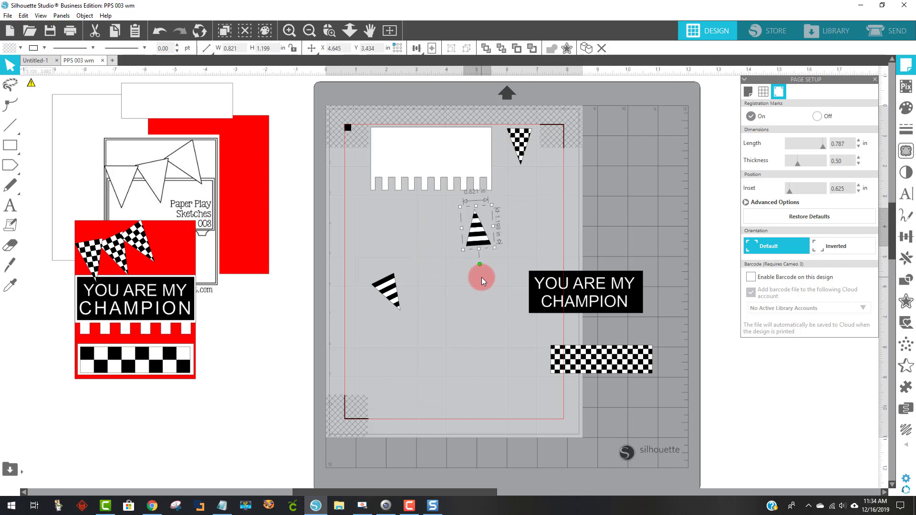
pyautogui.moveTo(477, 236); pyautogui.dragTo(511, 173)
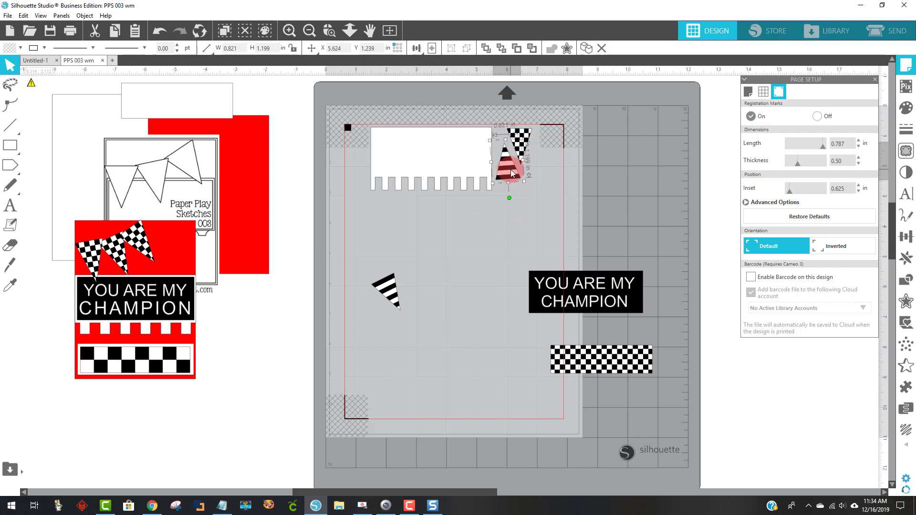
pyautogui.click(396, 298)
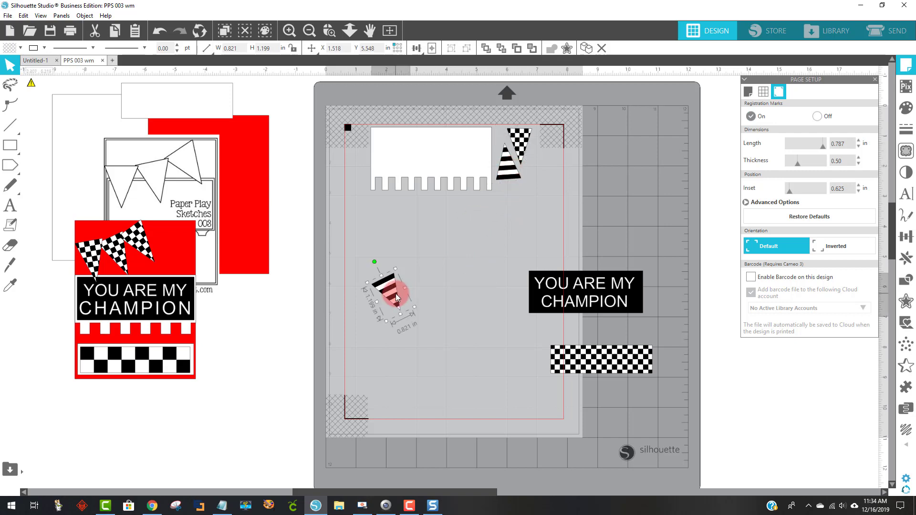
pyautogui.moveTo(389, 293); pyautogui.dragTo(546, 168)
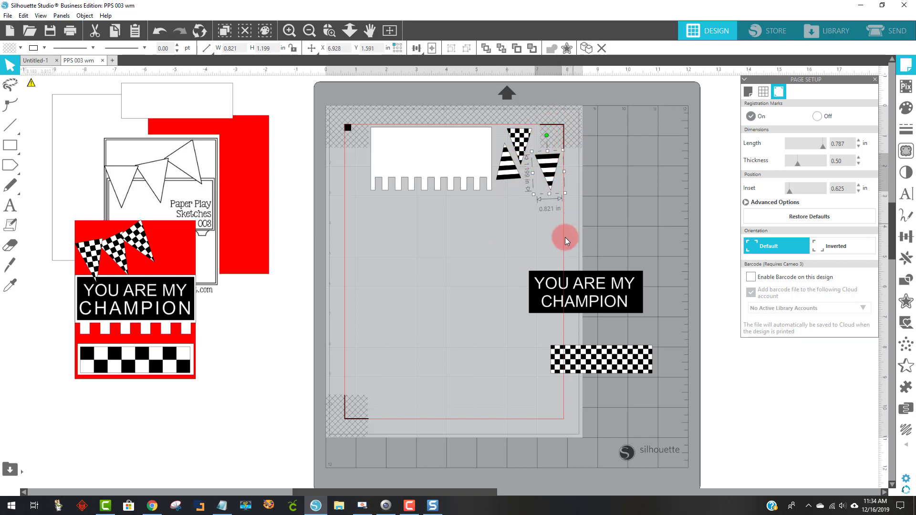
# Step: Place the YOU ARE MY CHAMPION panel and the checkered strip side by side below the notched panel, inside the cut border
pyautogui.moveTo(559, 292); pyautogui.dragTo(391, 219)
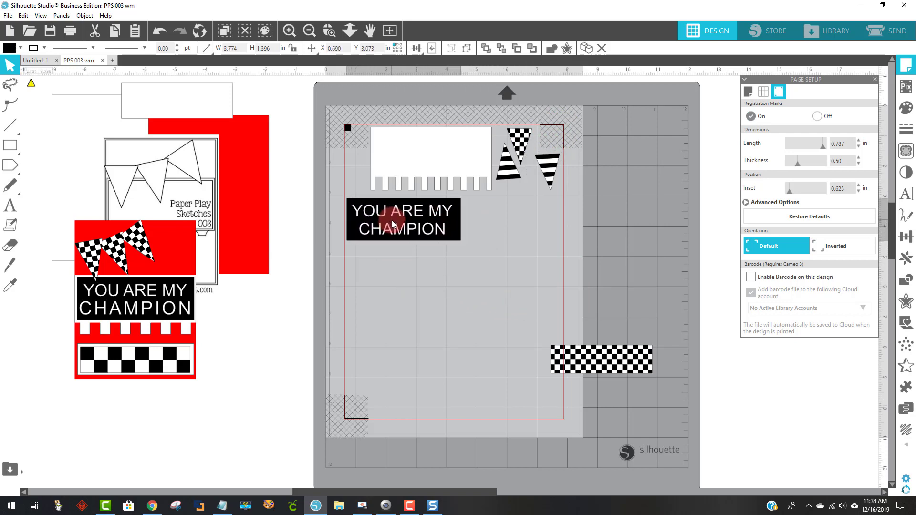
pyautogui.click(555, 303)
pyautogui.moveTo(600, 356); pyautogui.dragTo(512, 211)
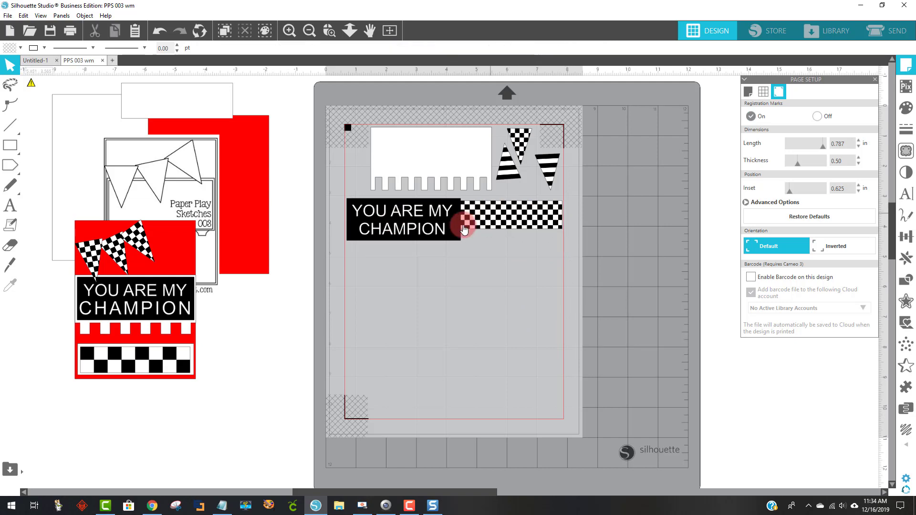
pyautogui.moveTo(439, 229); pyautogui.dragTo(440, 227)
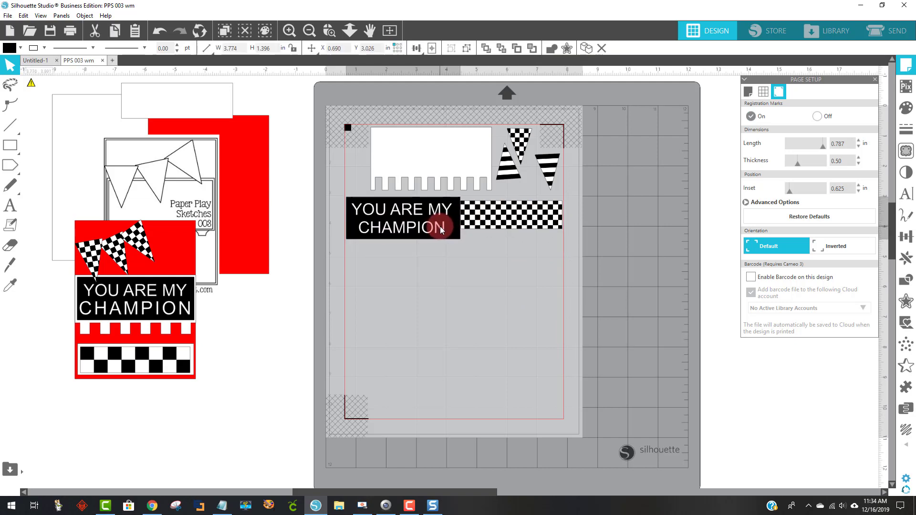
pyautogui.click(501, 220)
pyautogui.moveTo(501, 221); pyautogui.dragTo(502, 220)
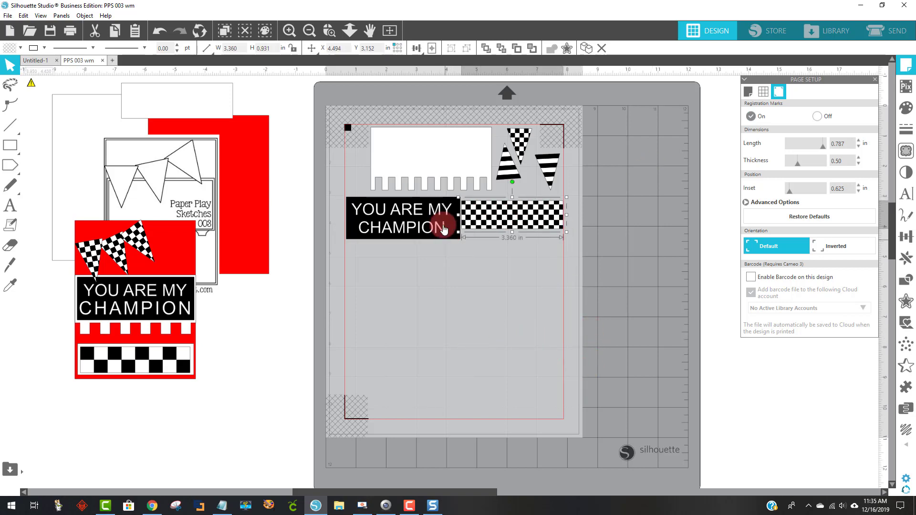
# Step: Move the large white rectangle onto the lower page and stand the narrow white rectangle upright beside it
pyautogui.moveTo(109, 133); pyautogui.dragTo(420, 282)
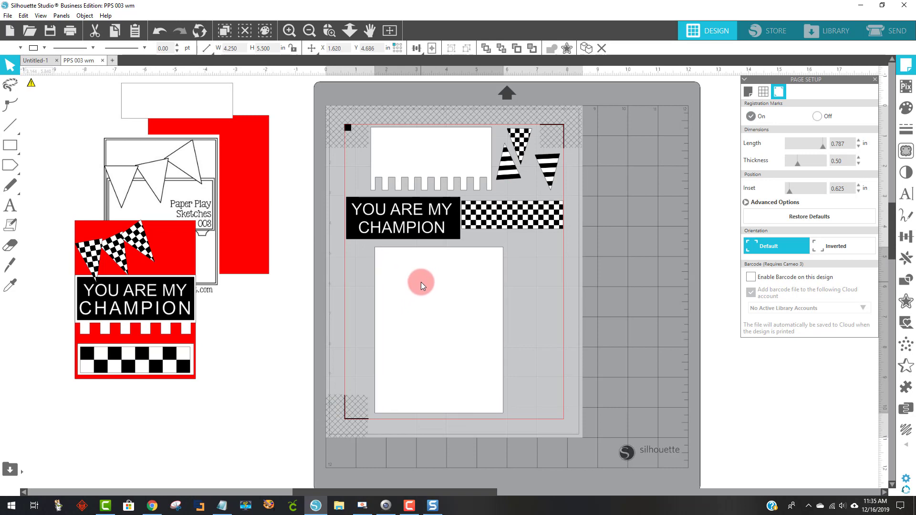
pyautogui.click(420, 282)
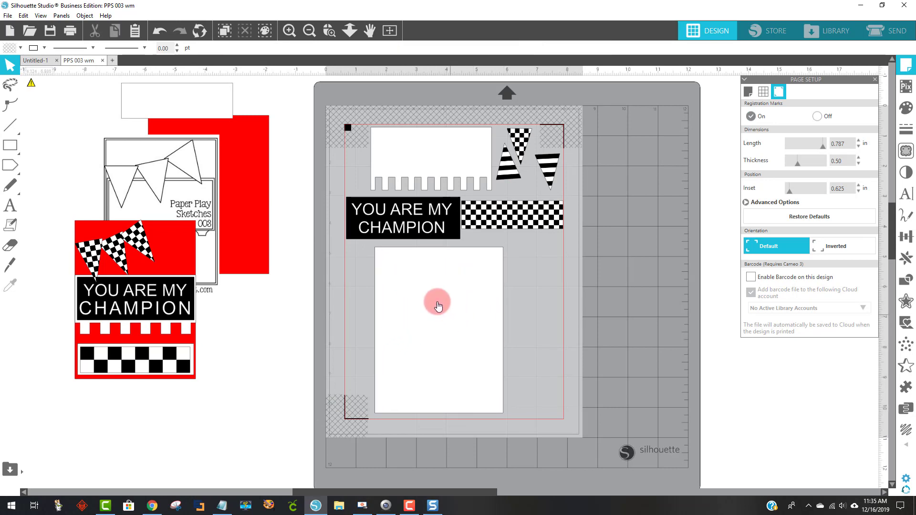
pyautogui.moveTo(185, 105); pyautogui.dragTo(286, 210)
pyautogui.moveTo(304, 273); pyautogui.dragTo(385, 300)
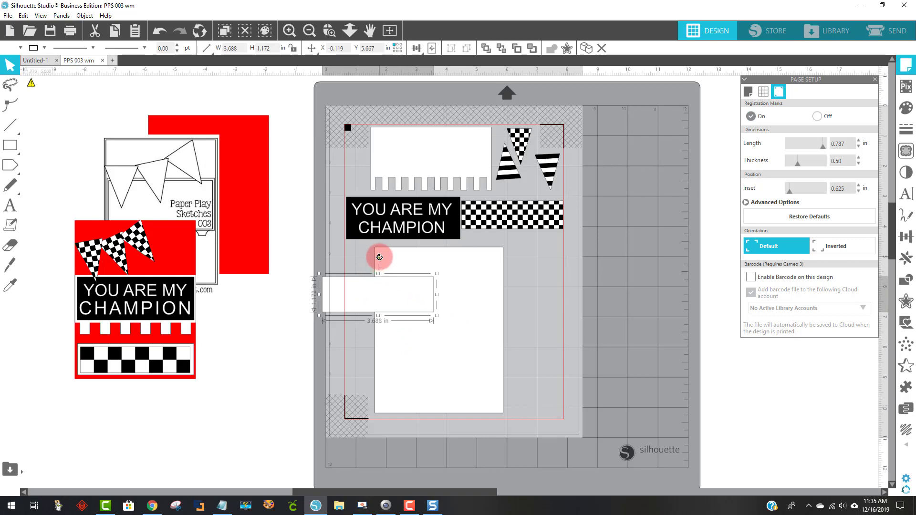
pyautogui.moveTo(380, 257)
pyautogui.mouseDown()
pyautogui.moveTo(410, 308)
pyautogui.moveTo(413, 293)
pyautogui.moveTo(523, 306)
pyautogui.mouseUp()
# Step: Spread the sketch, the assembled card and the red card base apart in the space beside the mat
pyautogui.moveTo(196, 223)
pyautogui.mouseDown()
pyautogui.moveTo(173, 202)
pyautogui.moveTo(74, 189)
pyautogui.mouseUp()
pyautogui.moveTo(173, 245); pyautogui.dragTo(184, 325)
pyautogui.moveTo(231, 262)
pyautogui.mouseDown()
pyautogui.moveTo(245, 197)
pyautogui.moveTo(239, 219)
pyautogui.mouseUp()
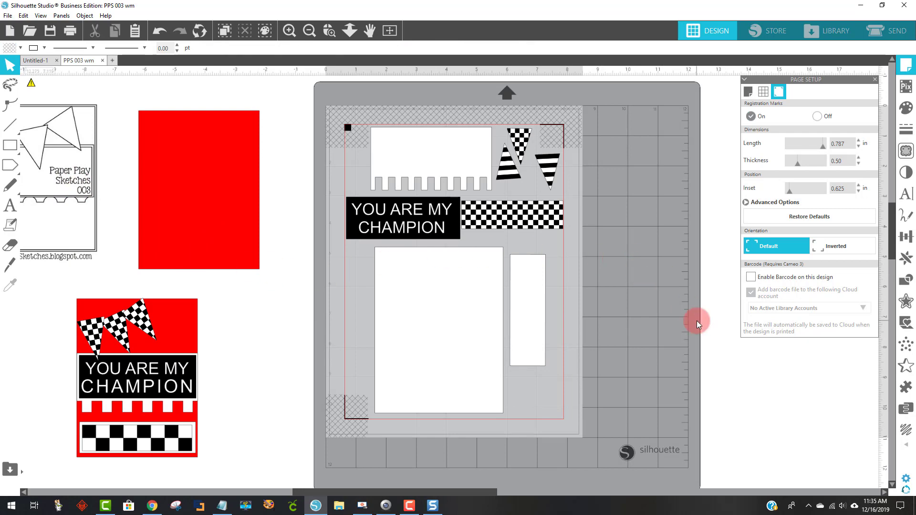
# Step: Check the cut lines of the arranged pieces in the Send view and the gap between the sentiment panel and checkered strip up close
pyautogui.click(902, 38)
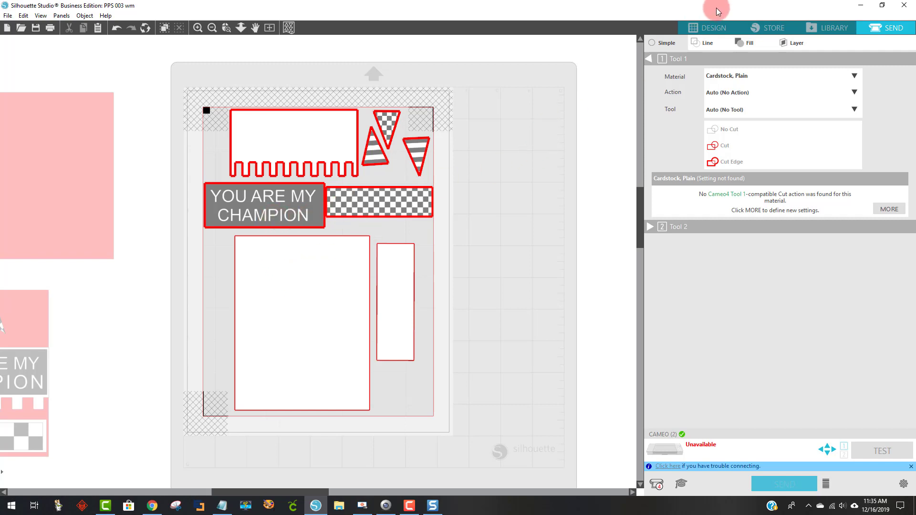
pyautogui.click(714, 29)
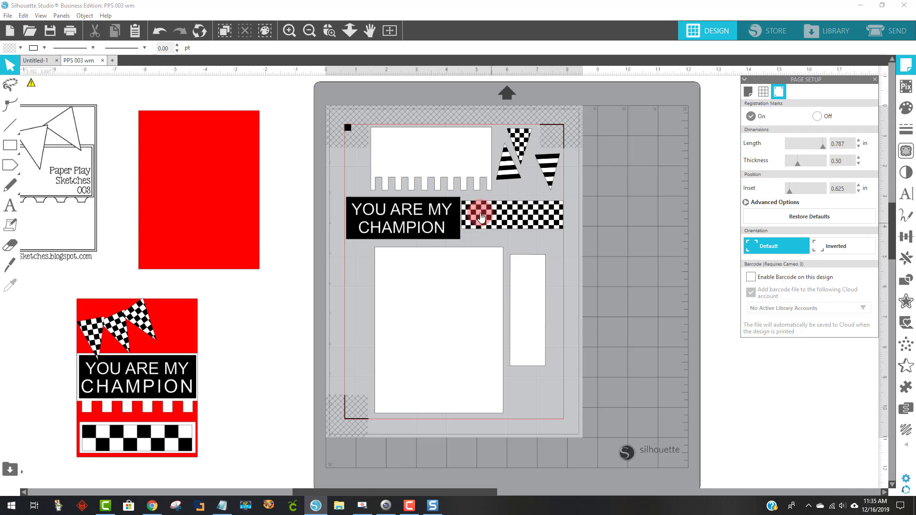
pyautogui.click(330, 31)
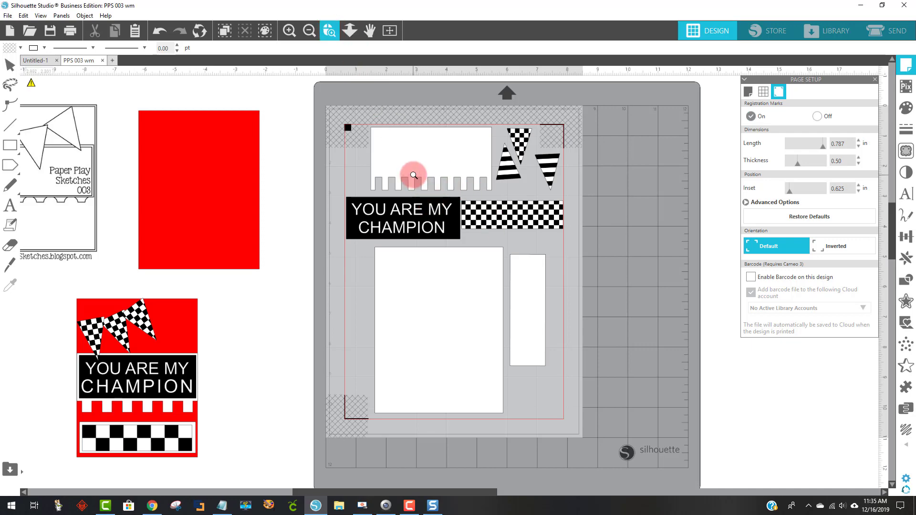
pyautogui.moveTo(414, 175); pyautogui.dragTo(505, 251)
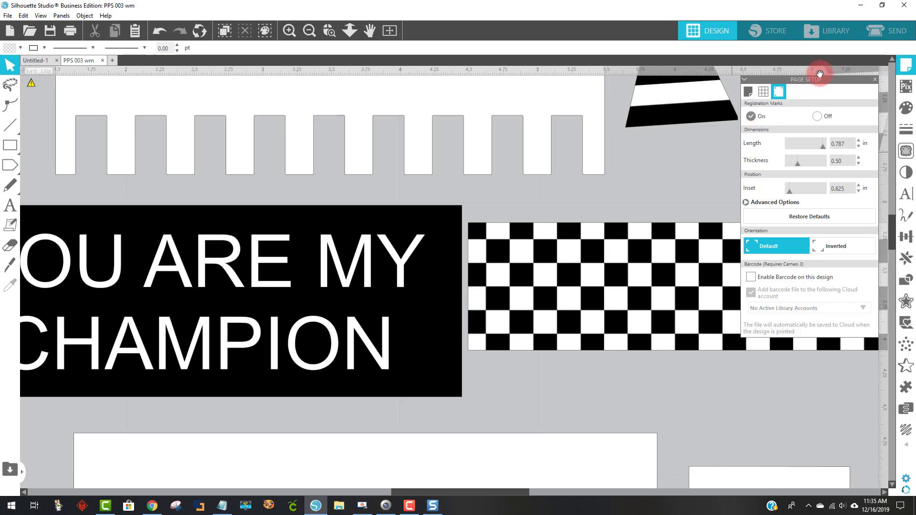
pyautogui.click(886, 34)
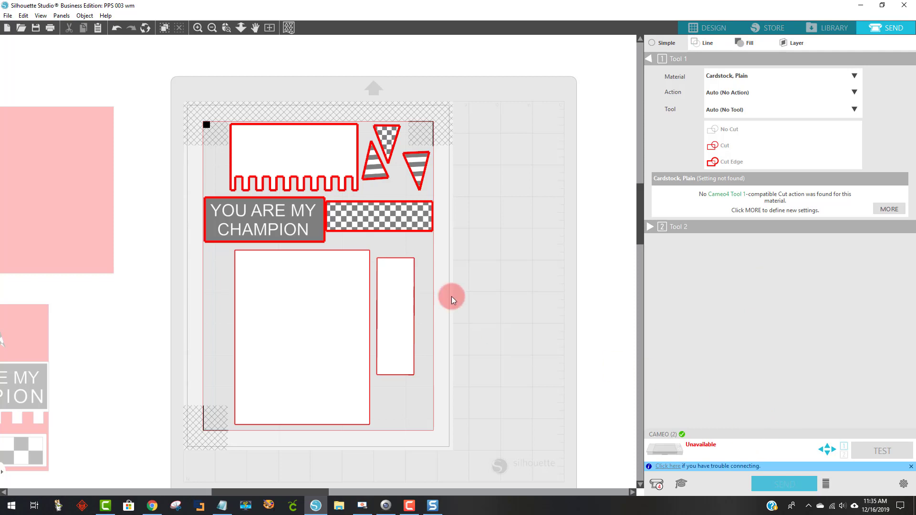
pyautogui.click(396, 282)
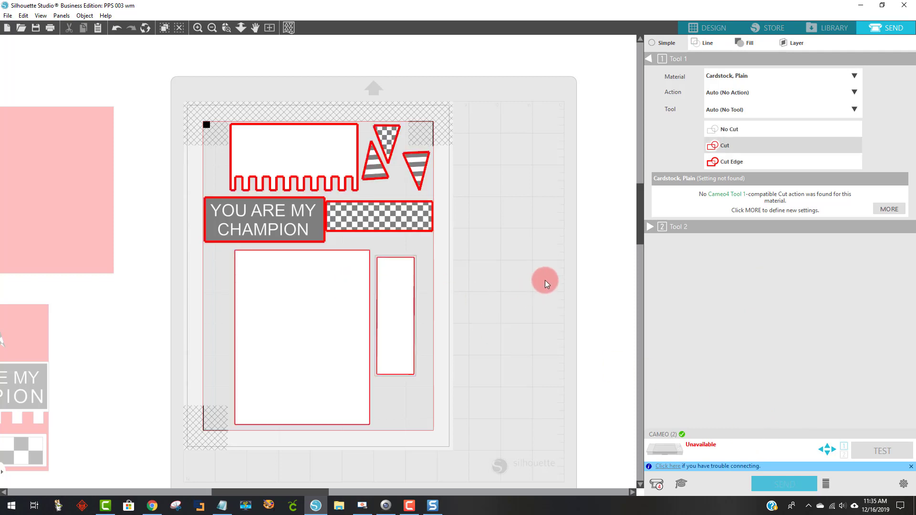
# Step: Start printing the page and enable Print Preview in the printer's preferences
pyautogui.click(8, 15)
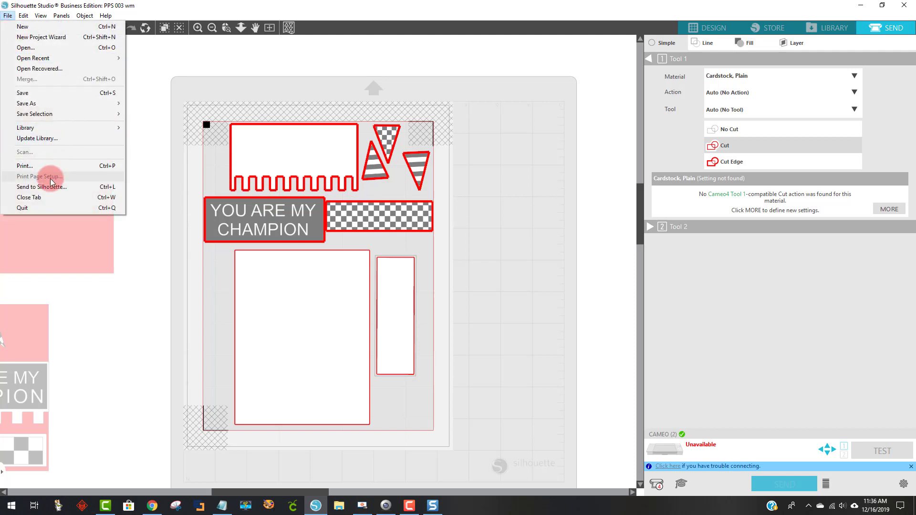
pyautogui.click(45, 166)
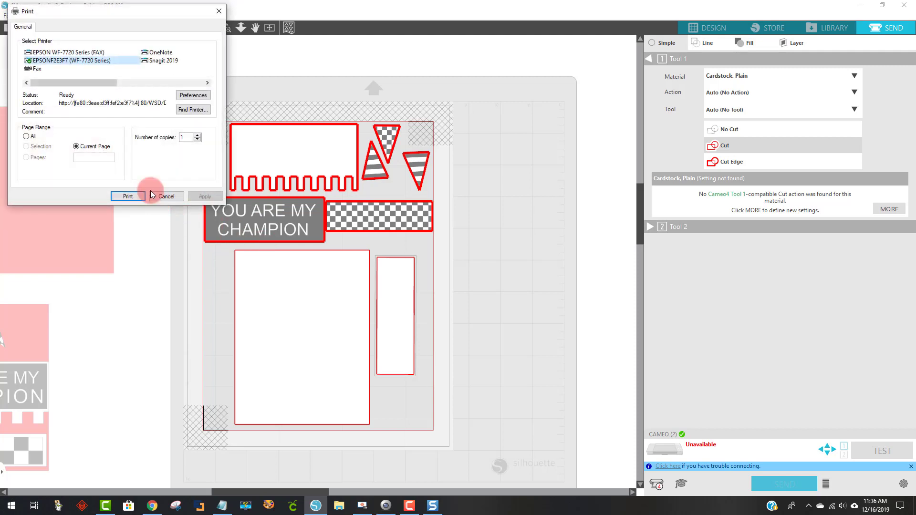
pyautogui.moveTo(83, 61)
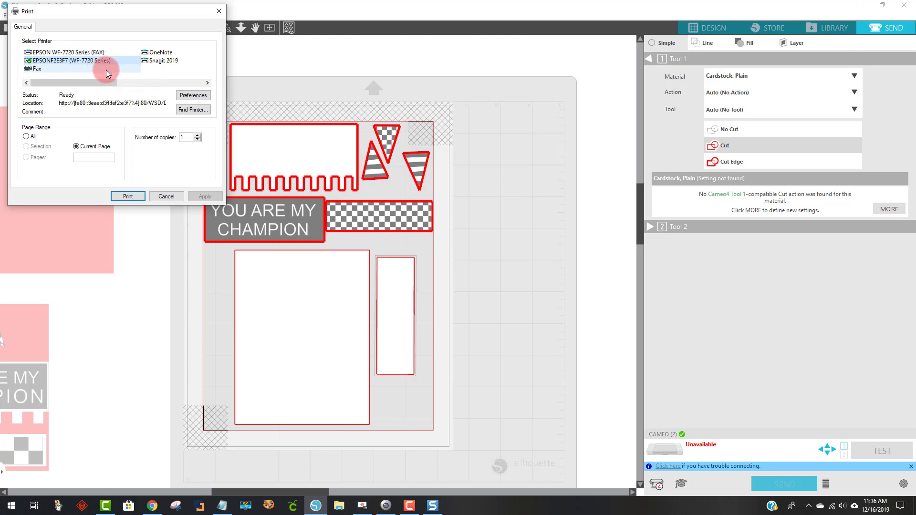
pyautogui.click(200, 97)
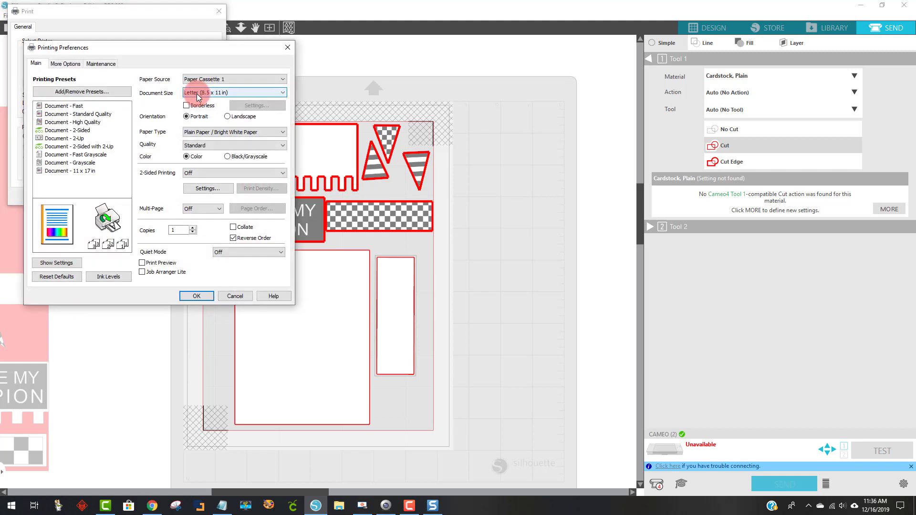
pyautogui.click(142, 263)
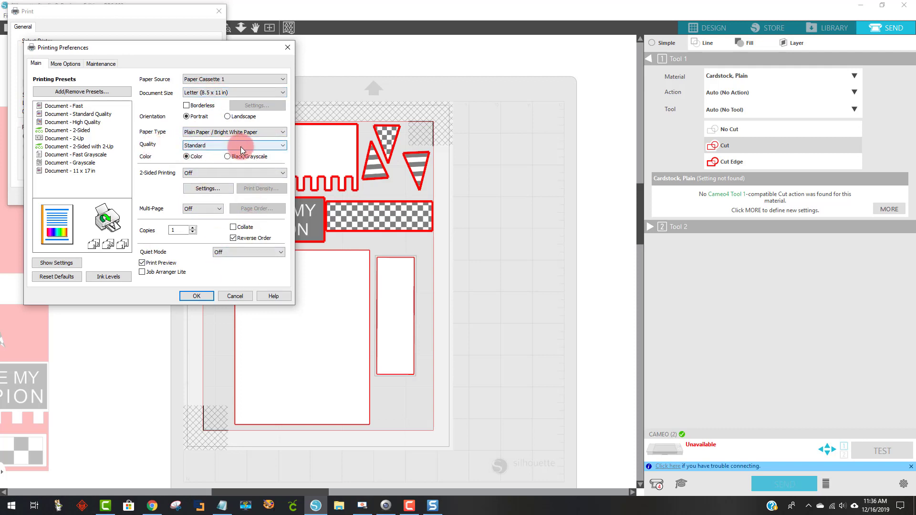
pyautogui.click(199, 296)
# Step: Preview the page with its registration marks and close the preview without printing
pyautogui.click(129, 197)
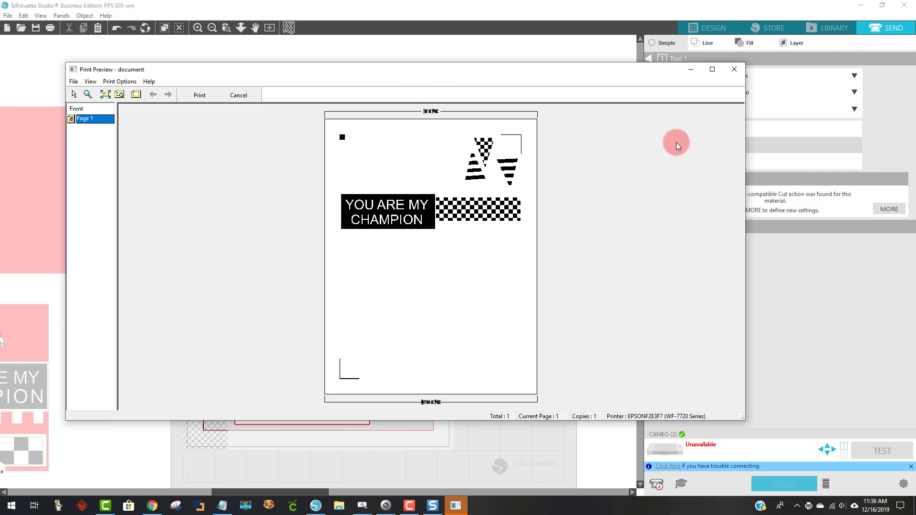
pyautogui.click(735, 69)
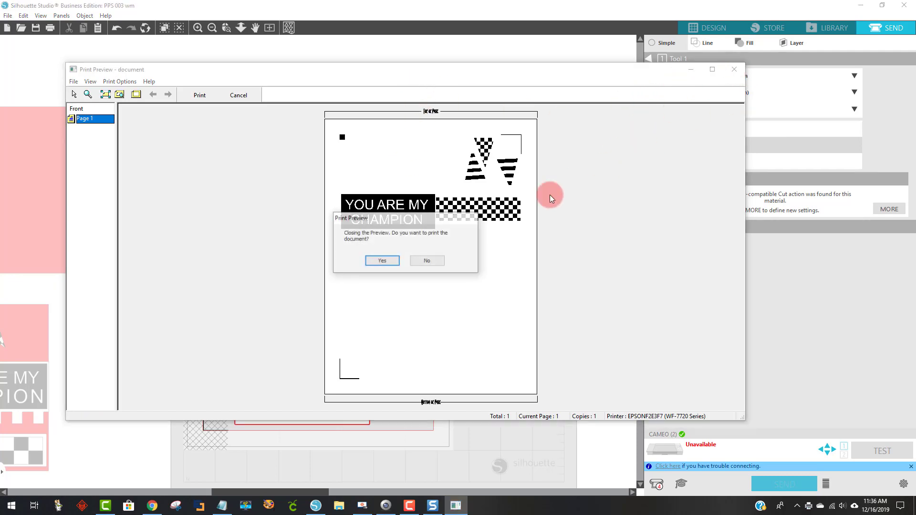
pyautogui.click(438, 262)
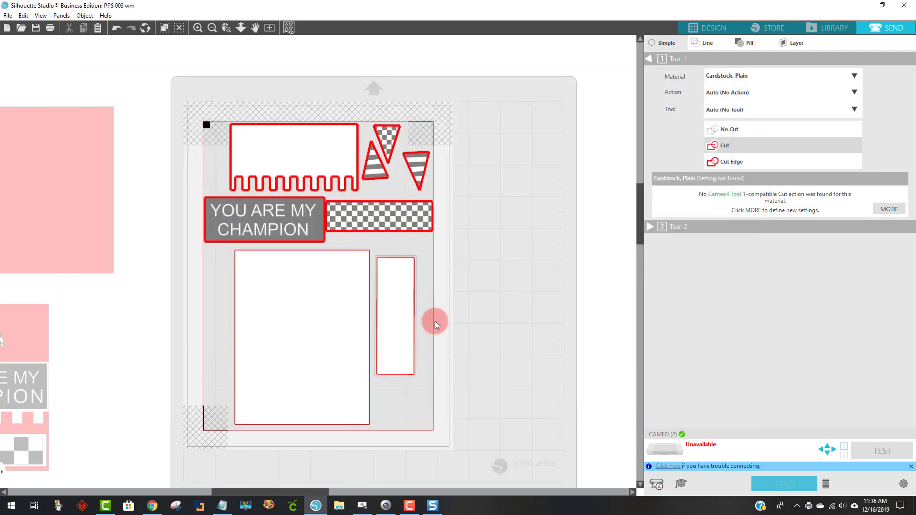